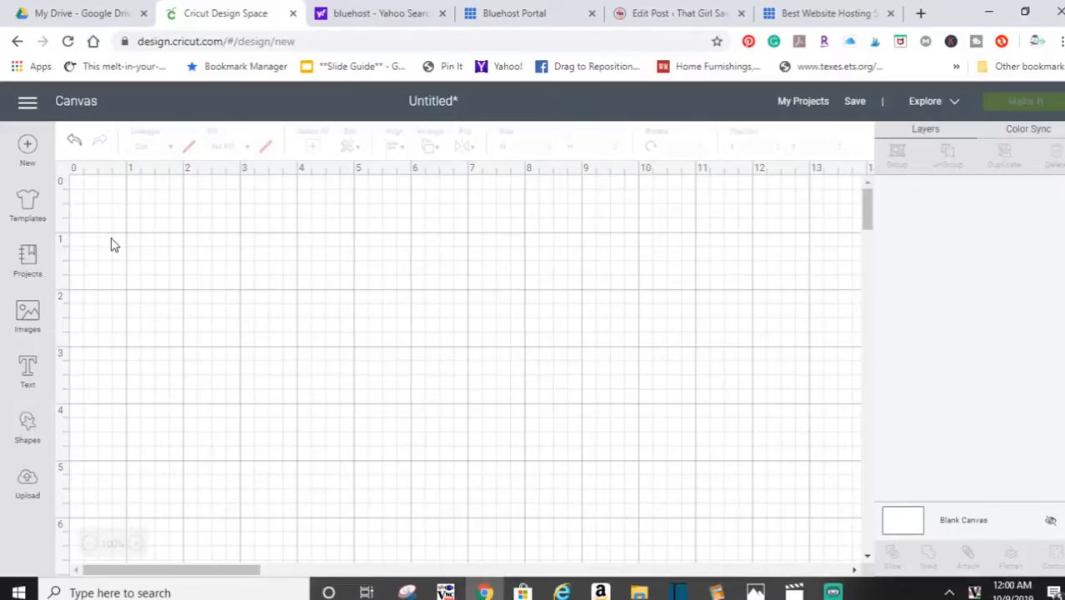
pyautogui.moveTo(98, 205); pyautogui.dragTo(771, 513)
pyautogui.moveTo(529, 297); pyautogui.dragTo(559, 284)
# - Add a circle shape to the canvas and move it to about X 4.18, Y 1.14
pyautogui.click(27, 428)
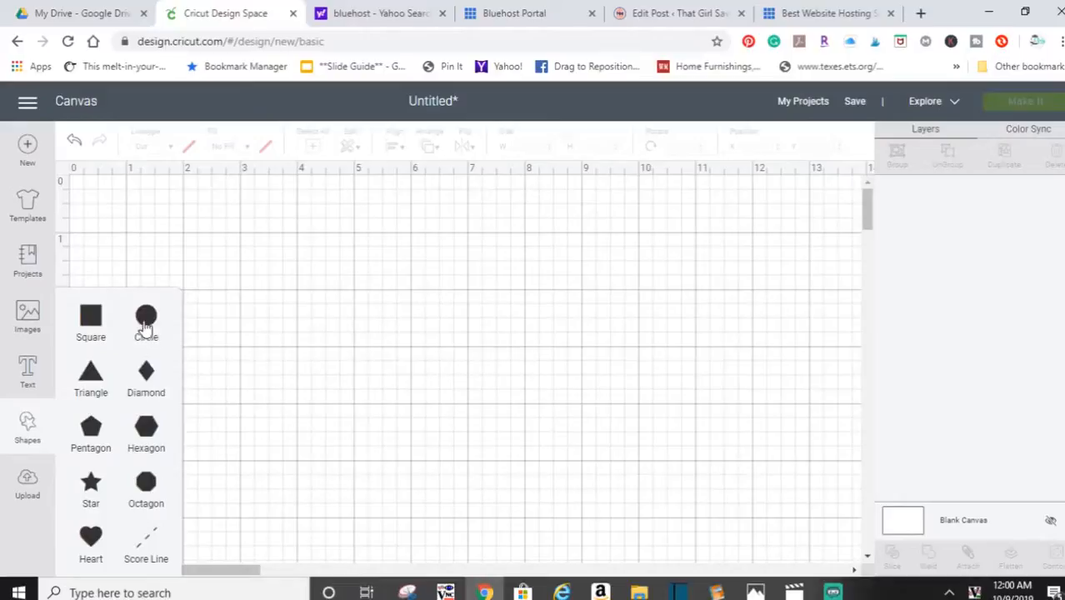
pyautogui.click(146, 325)
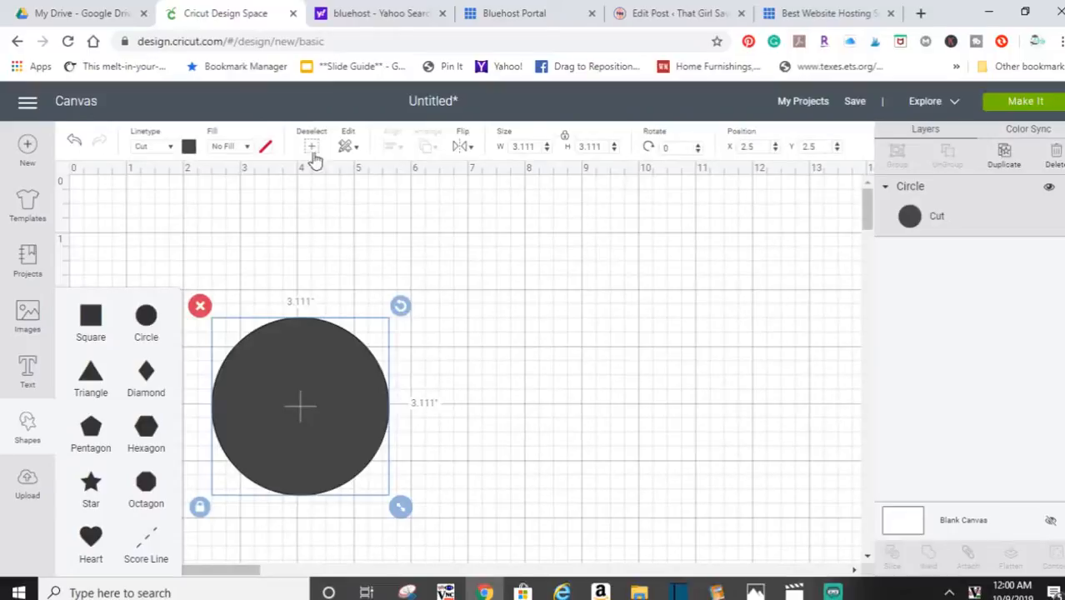
pyautogui.moveTo(255, 440); pyautogui.dragTo(354, 359)
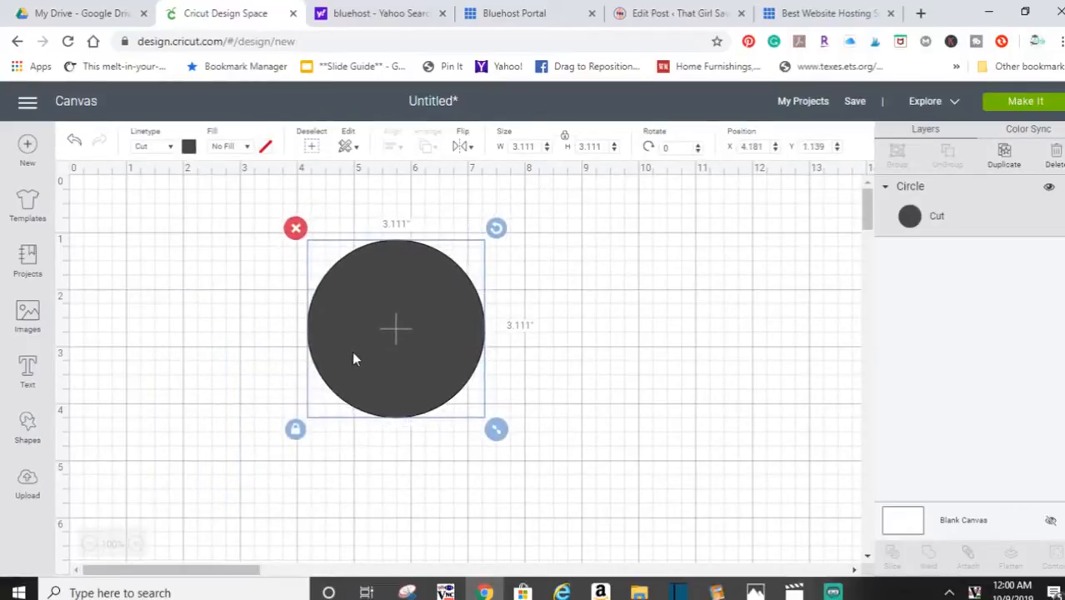
# - Set the circle's material colour to dark blue
pyautogui.click(188, 147)
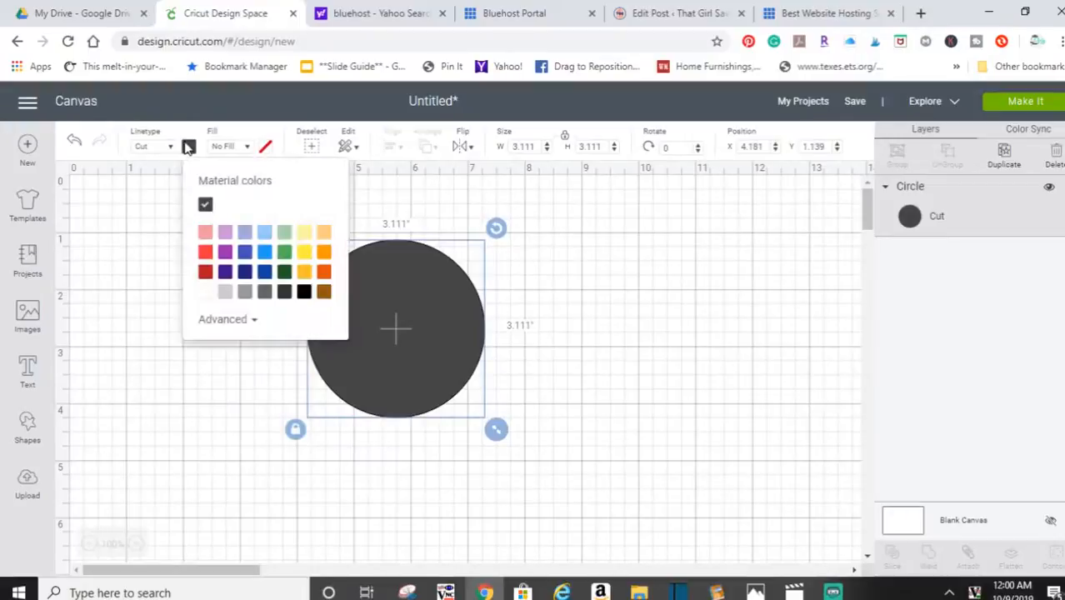
pyautogui.click(207, 254)
pyautogui.click(265, 272)
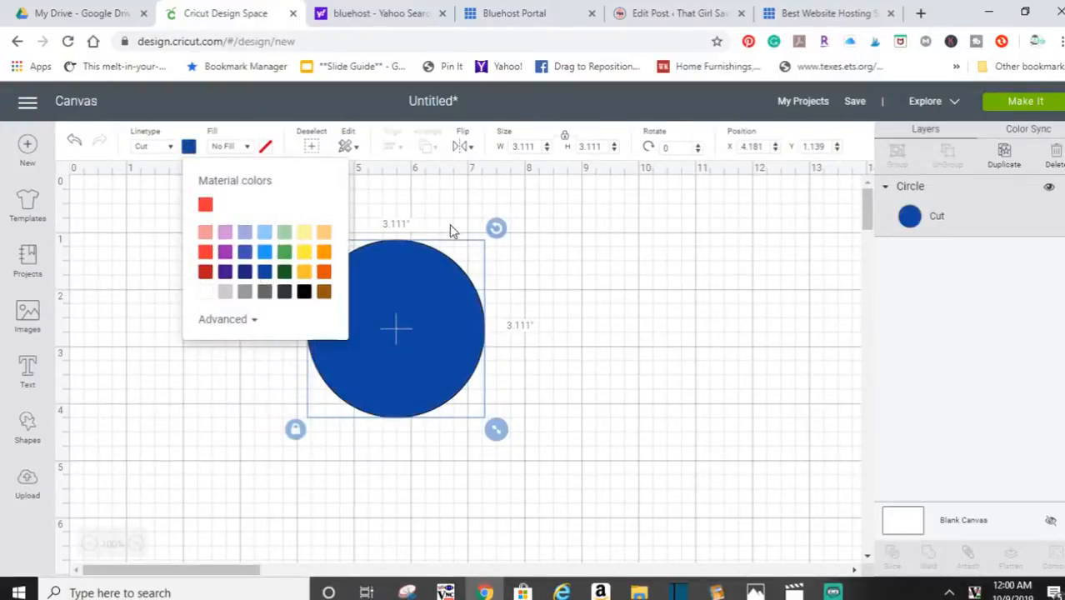
pyautogui.click(575, 231)
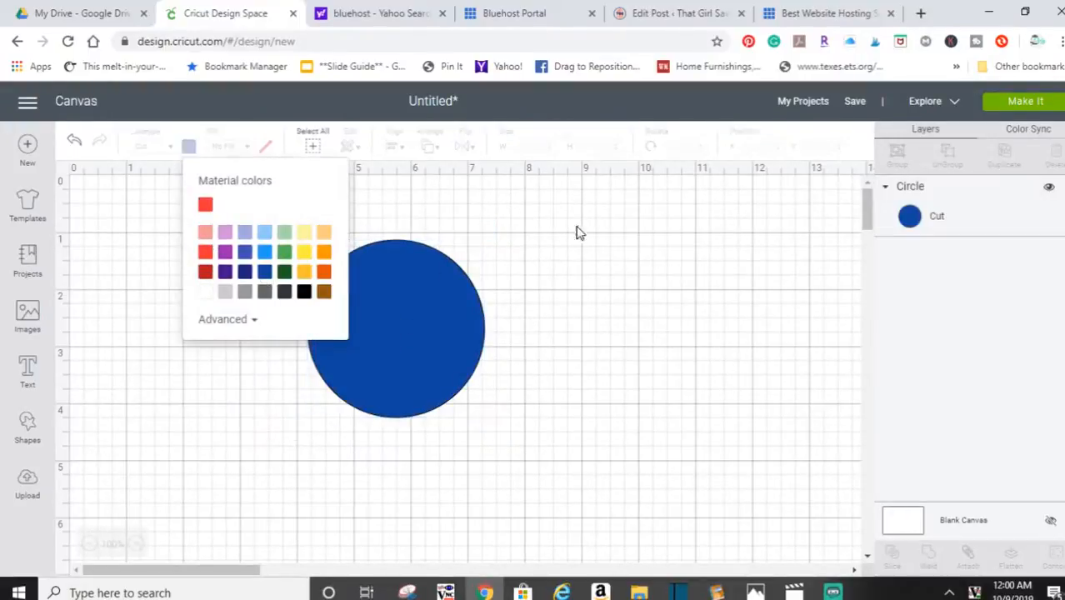
# - Resize the blue circle proportionally to about 3.8 inches wide and high
pyautogui.click(371, 307)
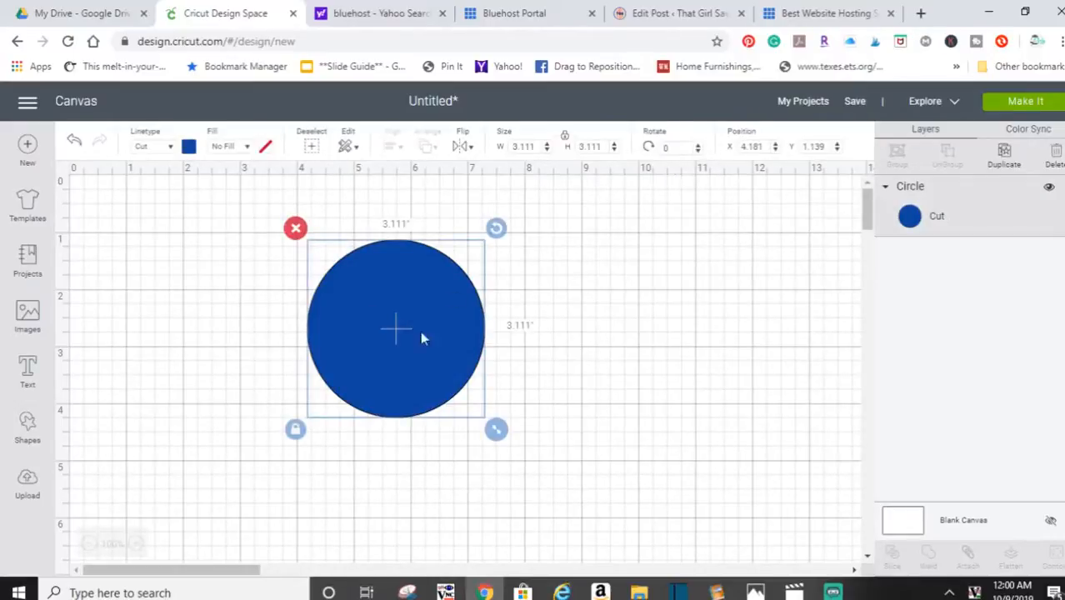
pyautogui.moveTo(498, 430)
pyautogui.mouseDown()
pyautogui.moveTo(661, 537)
pyautogui.moveTo(500, 435)
pyautogui.mouseUp()
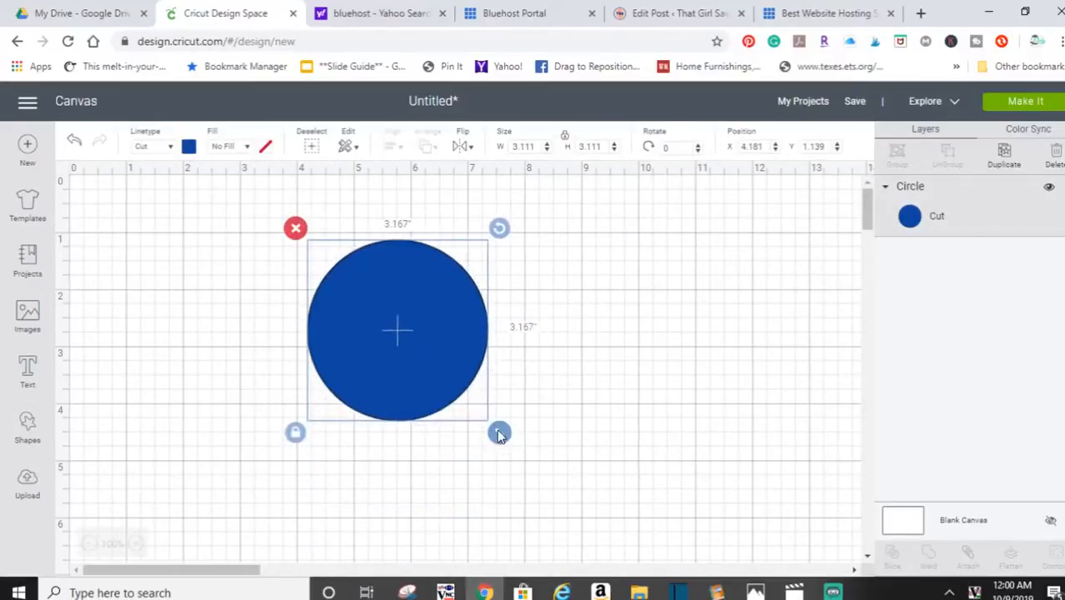
pyautogui.click(615, 145)
pyautogui.click(616, 145)
pyautogui.click(616, 145)
pyautogui.click(616, 145)
pyautogui.click(616, 145)
pyautogui.click(616, 145)
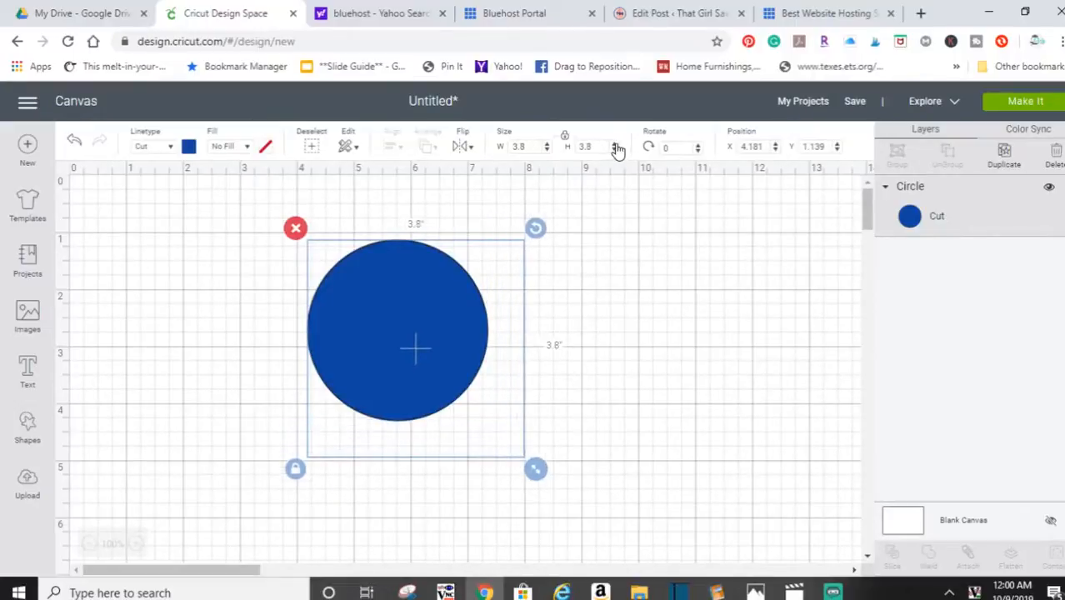
pyautogui.click(615, 145)
pyautogui.click(616, 145)
pyautogui.click(616, 146)
pyautogui.click(616, 145)
pyautogui.click(616, 145)
pyautogui.click(616, 146)
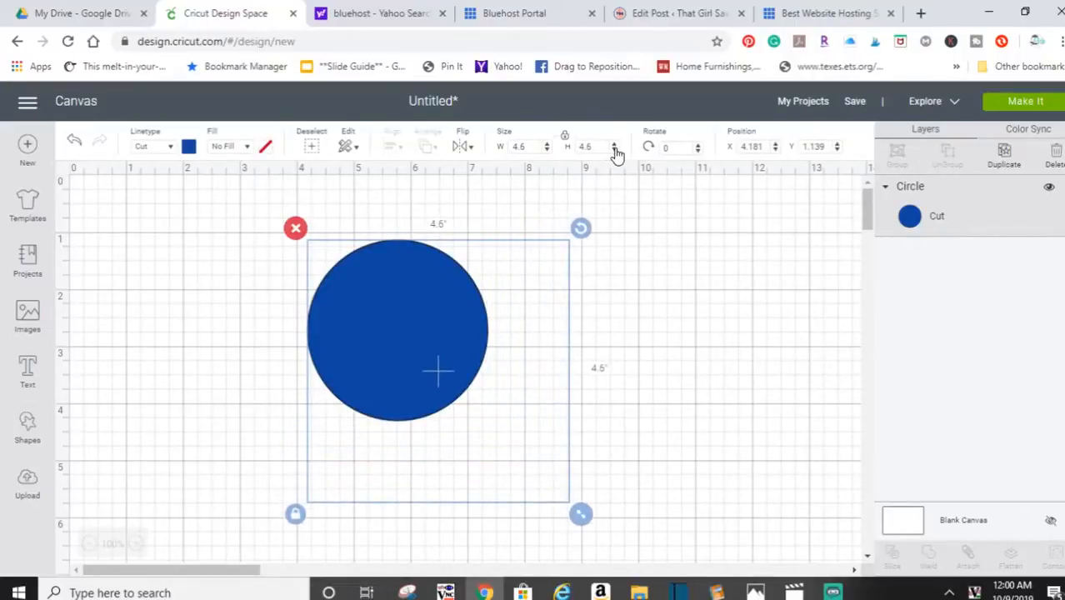
pyautogui.click(616, 153)
pyautogui.click(616, 153)
pyautogui.click(616, 152)
pyautogui.click(616, 153)
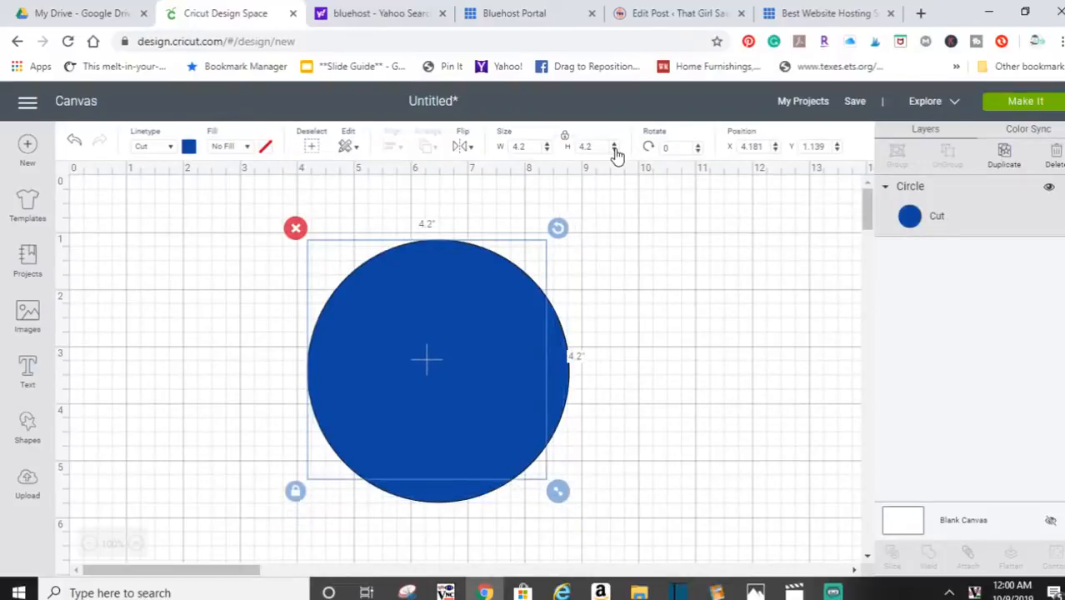
pyautogui.click(616, 153)
pyautogui.click(616, 153)
pyautogui.click(616, 152)
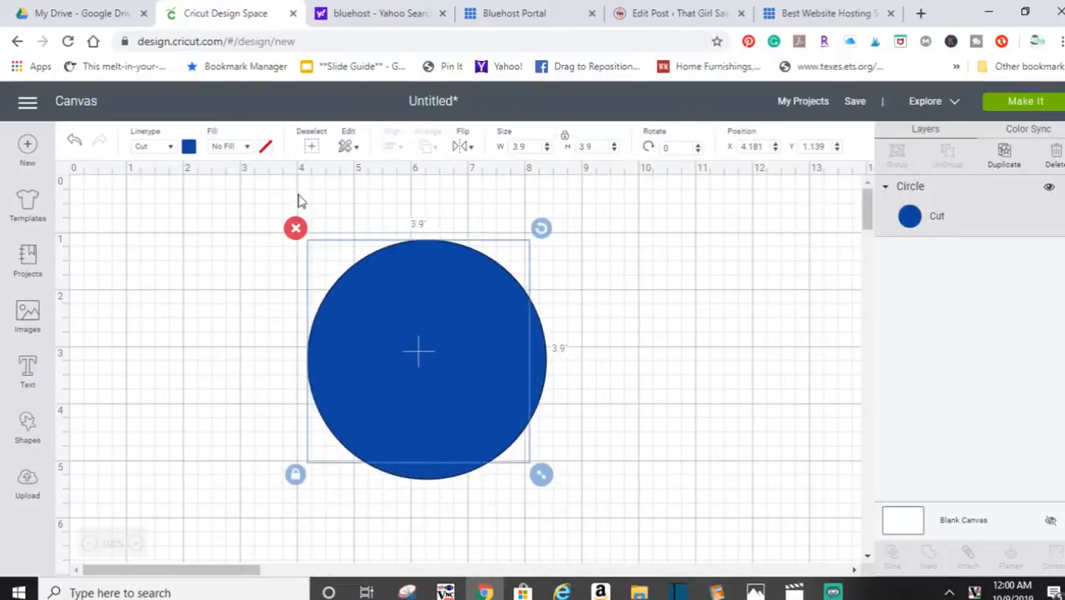
# - Flip the blue circle both horizontally and vertically, and reposition it at about X 4.04, Y 2.01
pyautogui.click(468, 147)
pyautogui.click(484, 183)
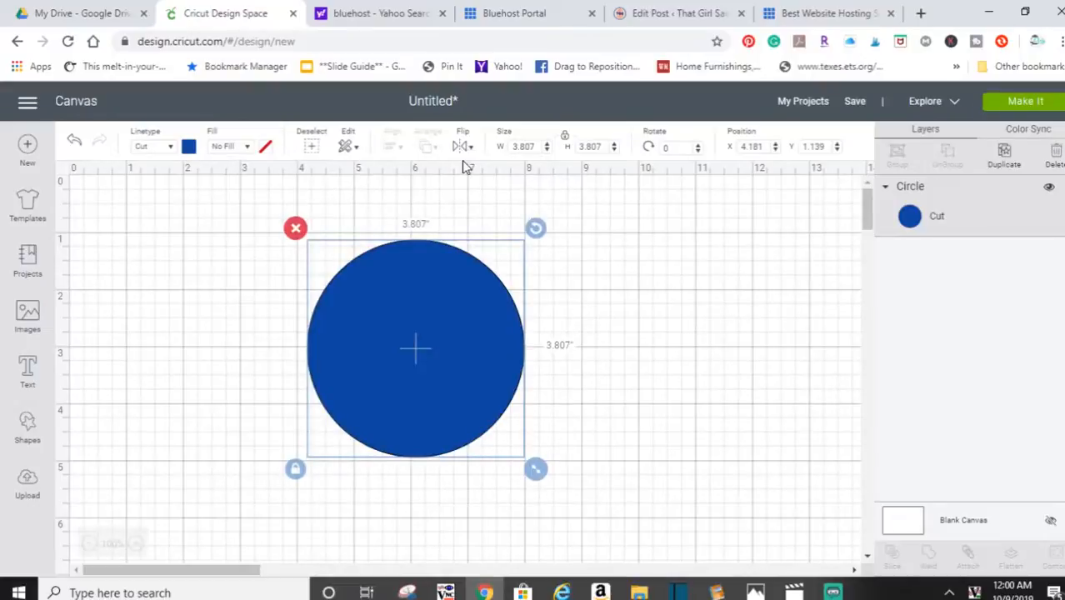
pyautogui.click(464, 149)
pyautogui.click(481, 197)
pyautogui.moveTo(411, 355); pyautogui.dragTo(423, 309)
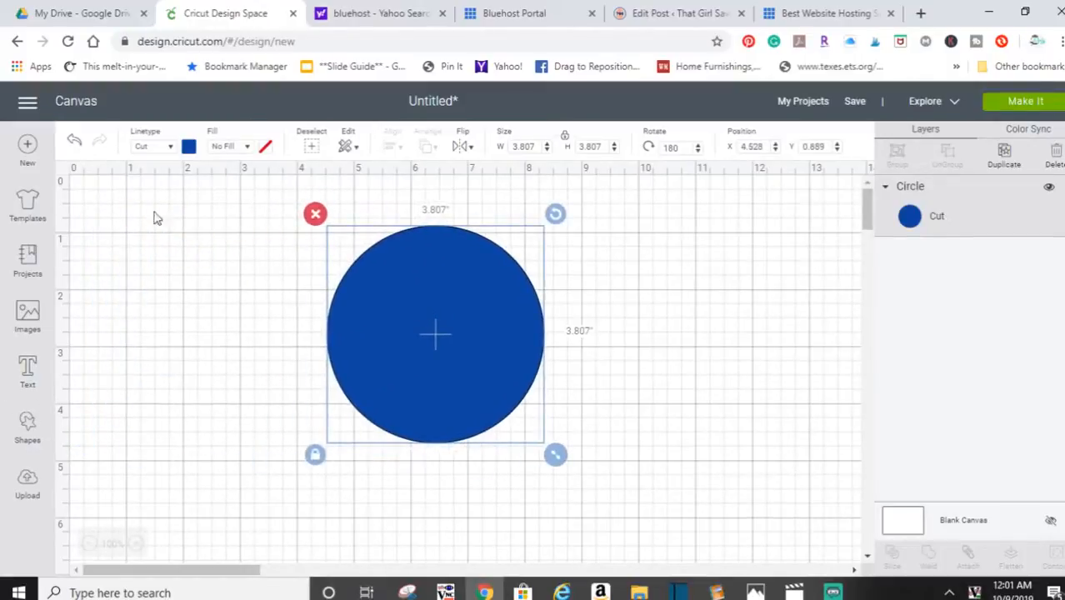
pyautogui.moveTo(404, 273); pyautogui.dragTo(377, 333)
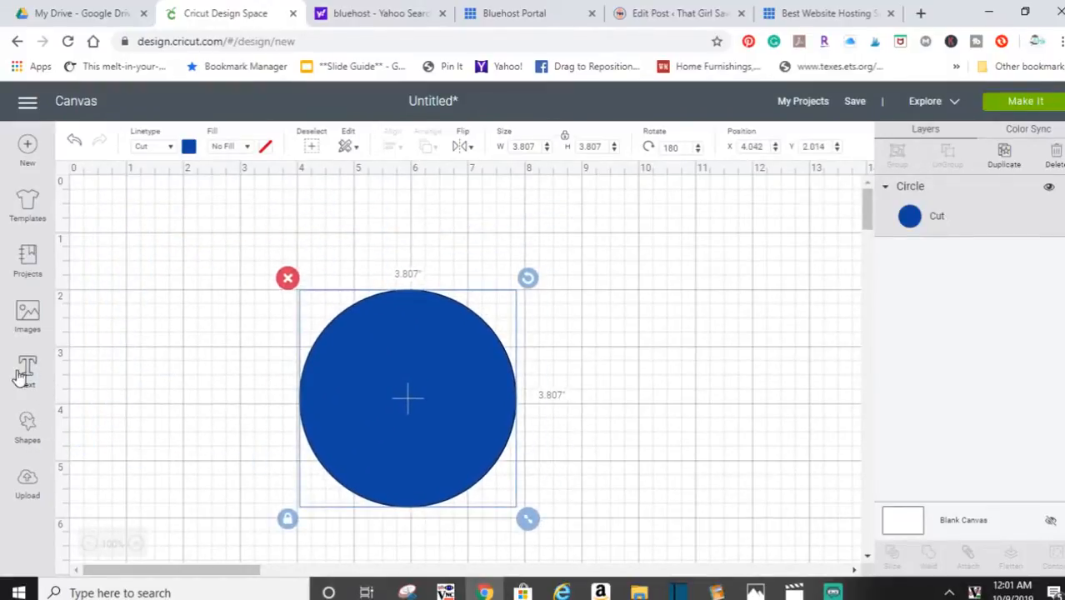
# - Add the text "hello" to the canvas and set its font to Algerian
pyautogui.click(27, 373)
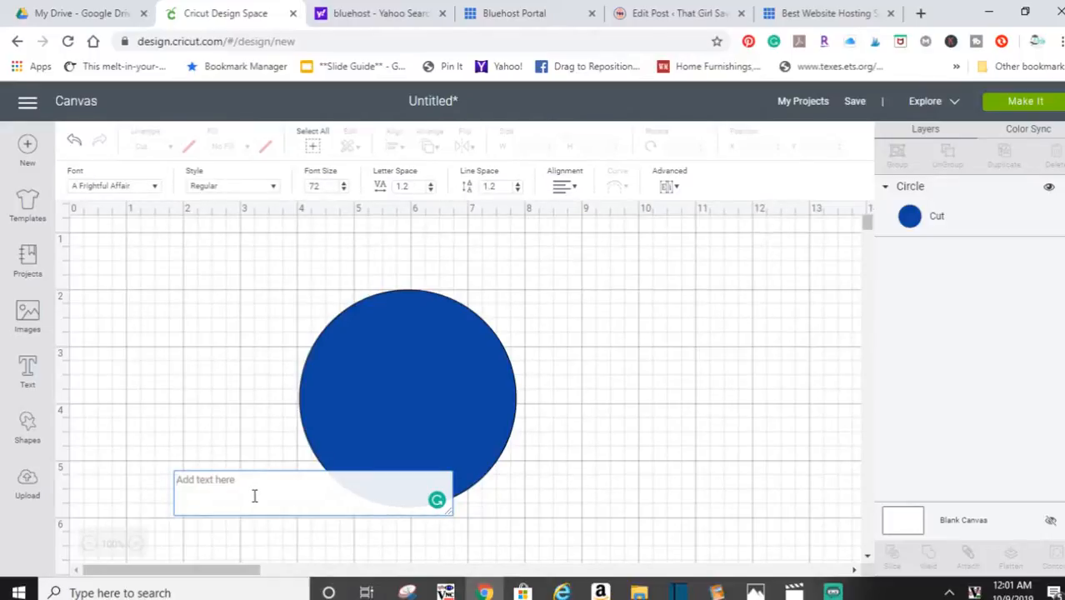
pyautogui.write('hello')
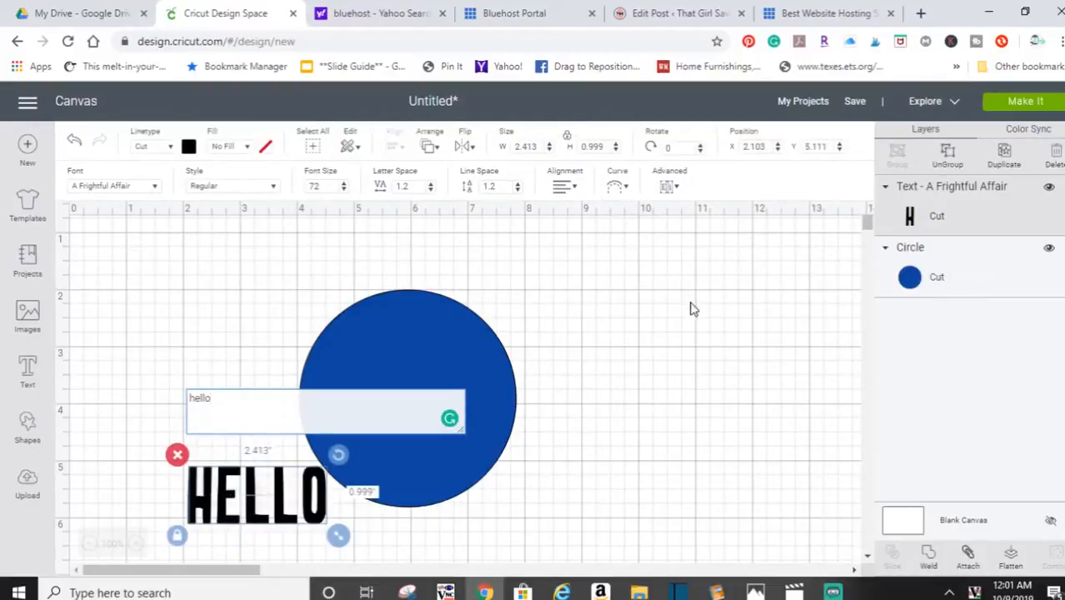
pyautogui.click(155, 187)
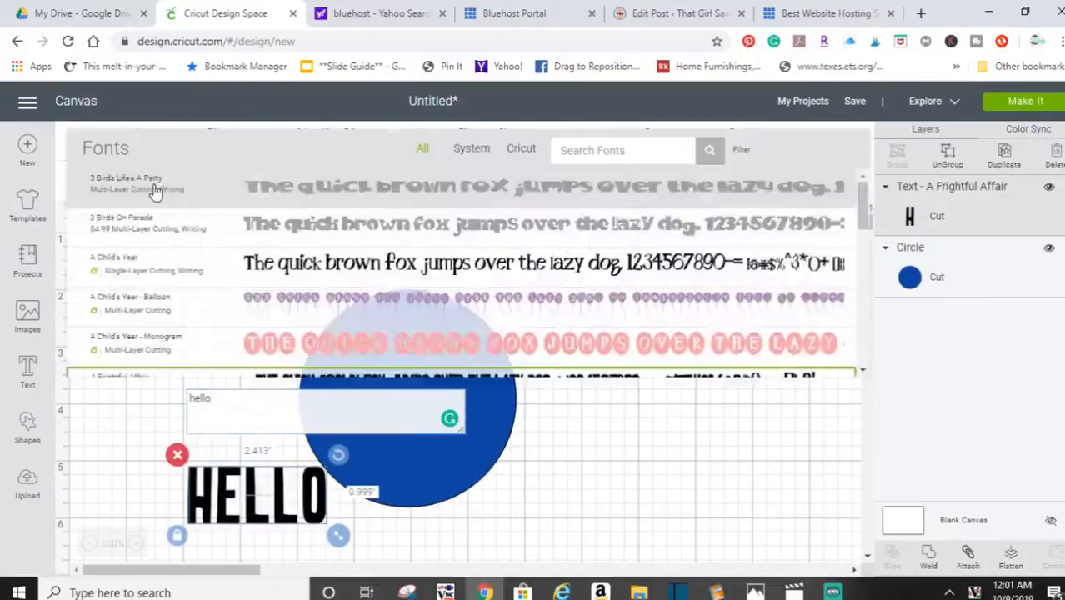
pyautogui.moveTo(863, 251); pyautogui.dragTo(852, 317)
pyautogui.scroll(-3, 492, 343)
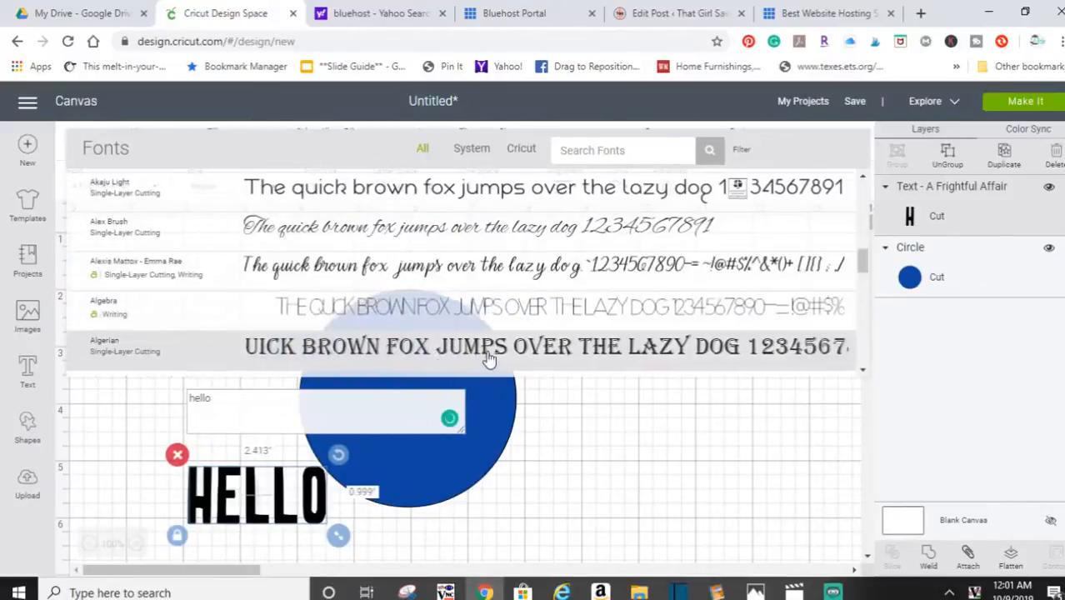
pyautogui.click(492, 345)
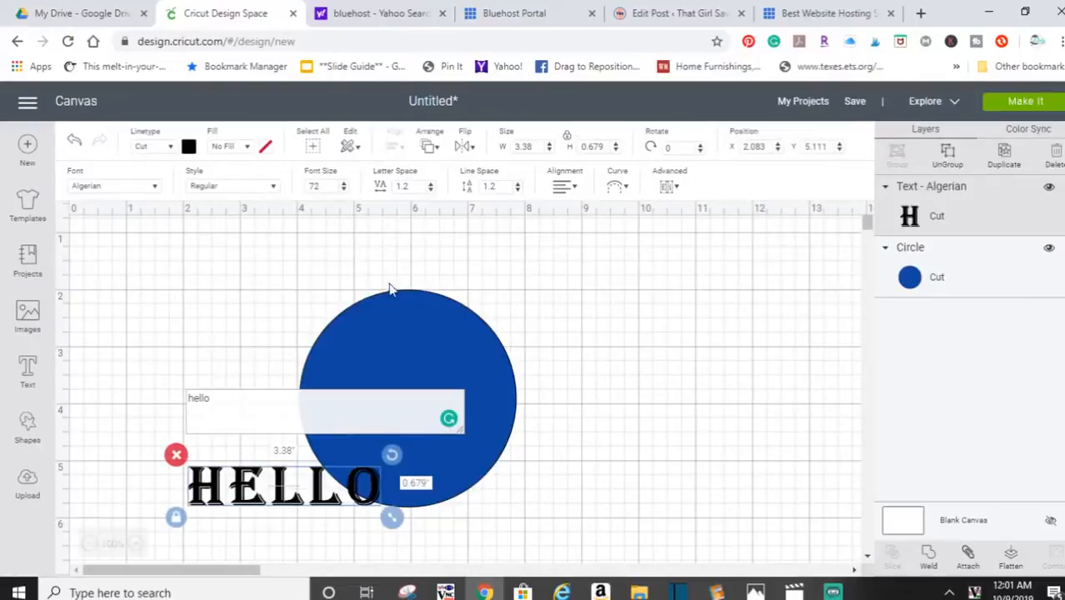
# - Reduce the HELLO text's line space to 0.7
pyautogui.click(518, 189)
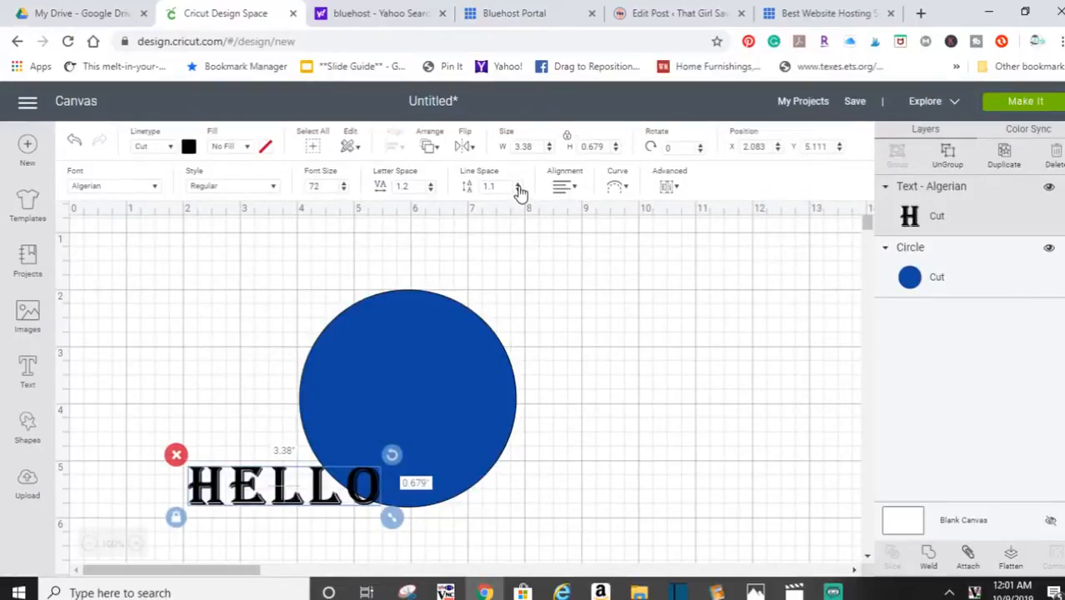
pyautogui.click(517, 189)
pyautogui.click(518, 189)
pyautogui.click(518, 189)
pyautogui.click(518, 189)
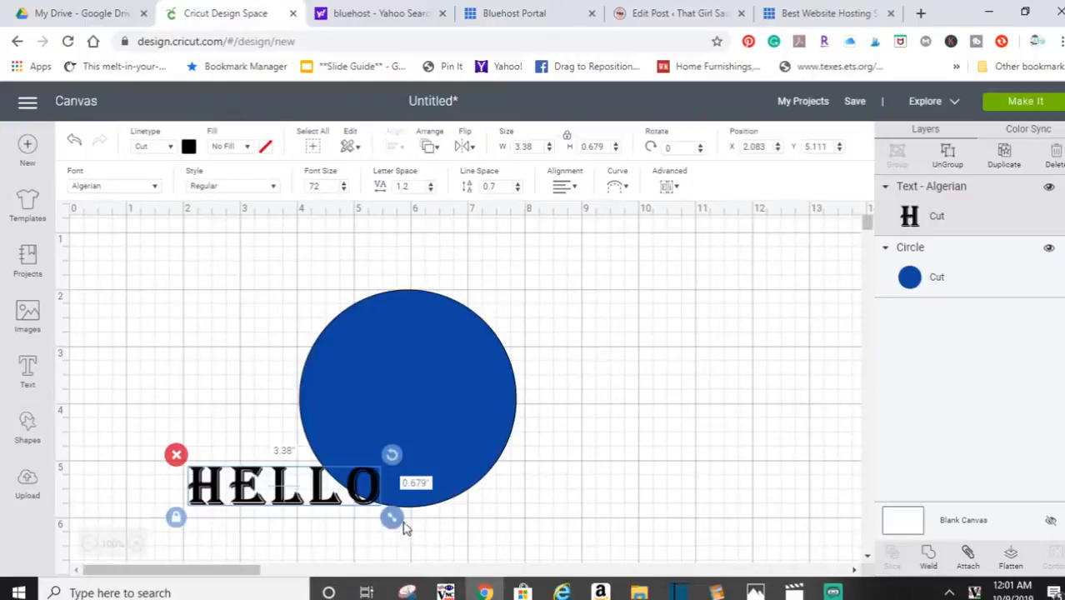
# - Try tighter and wider letter spacing on the HELLO text, ending with a letter space of 1.1
pyautogui.click(431, 189)
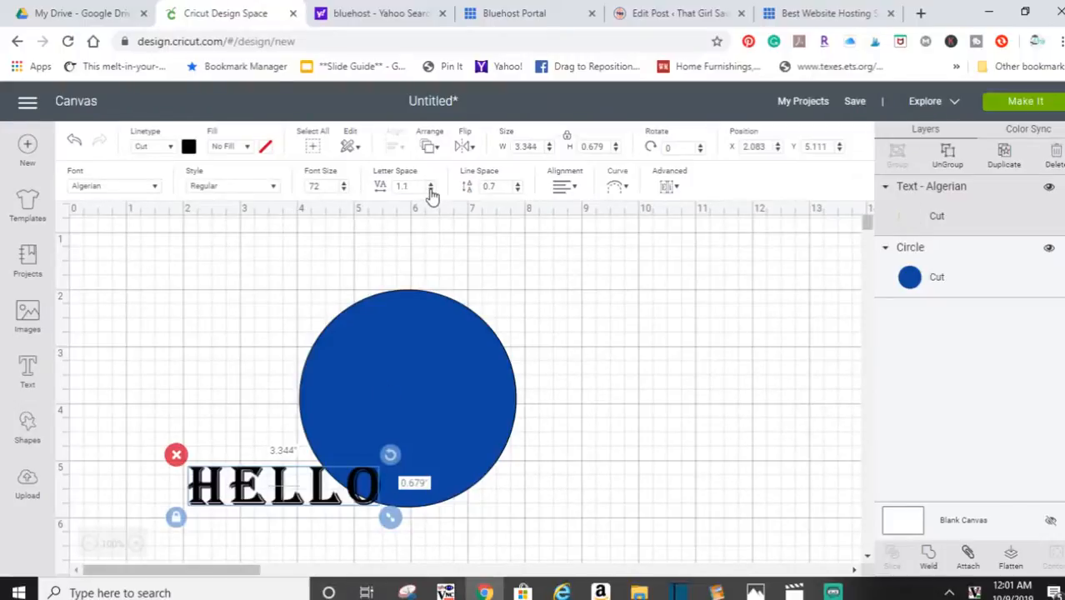
pyautogui.click(431, 189)
pyautogui.click(431, 189)
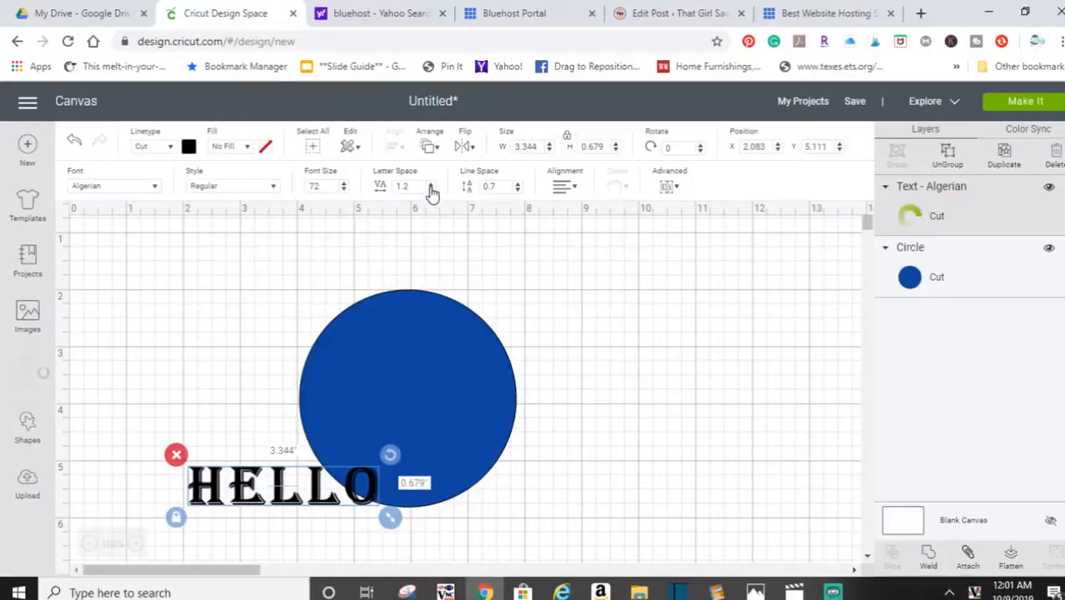
pyautogui.click(431, 189)
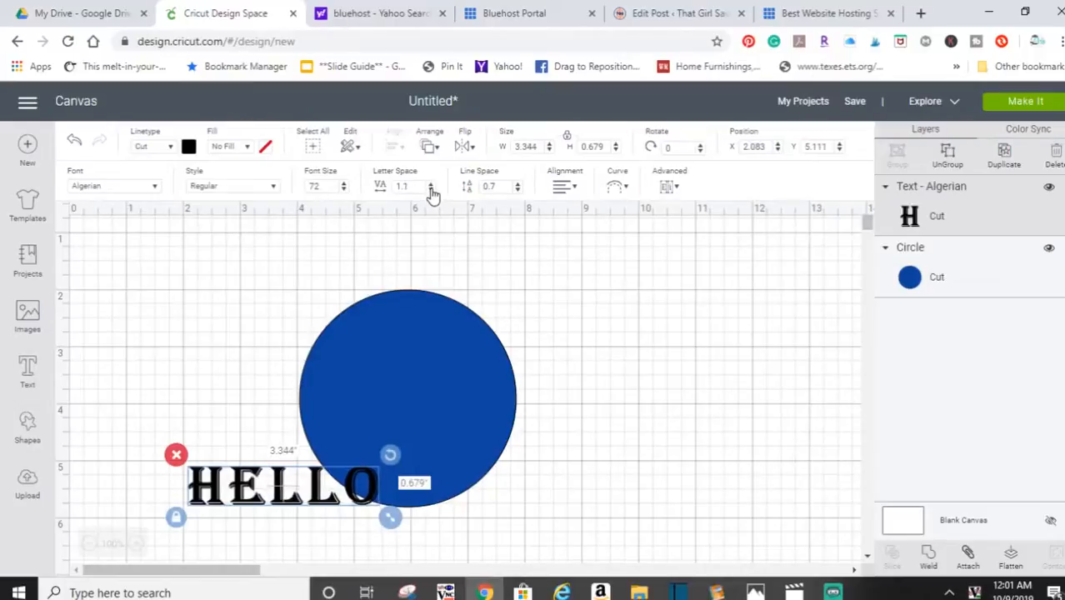
pyautogui.click(431, 189)
pyautogui.click(431, 189)
pyautogui.click(431, 189)
pyautogui.click(431, 189)
pyautogui.click(431, 189)
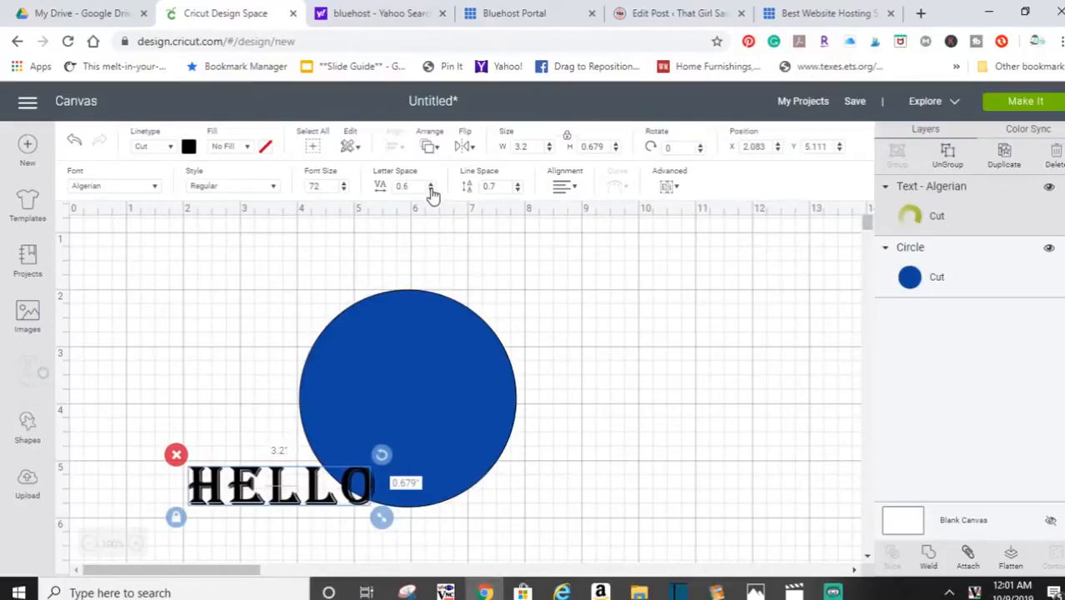
pyautogui.click(431, 189)
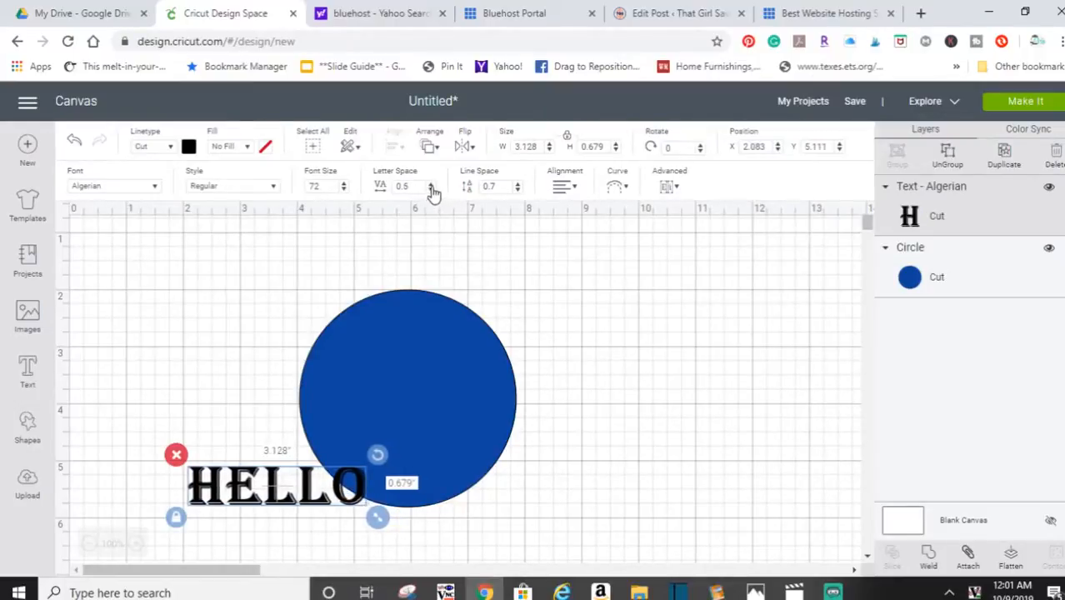
pyautogui.click(433, 189)
pyautogui.click(433, 190)
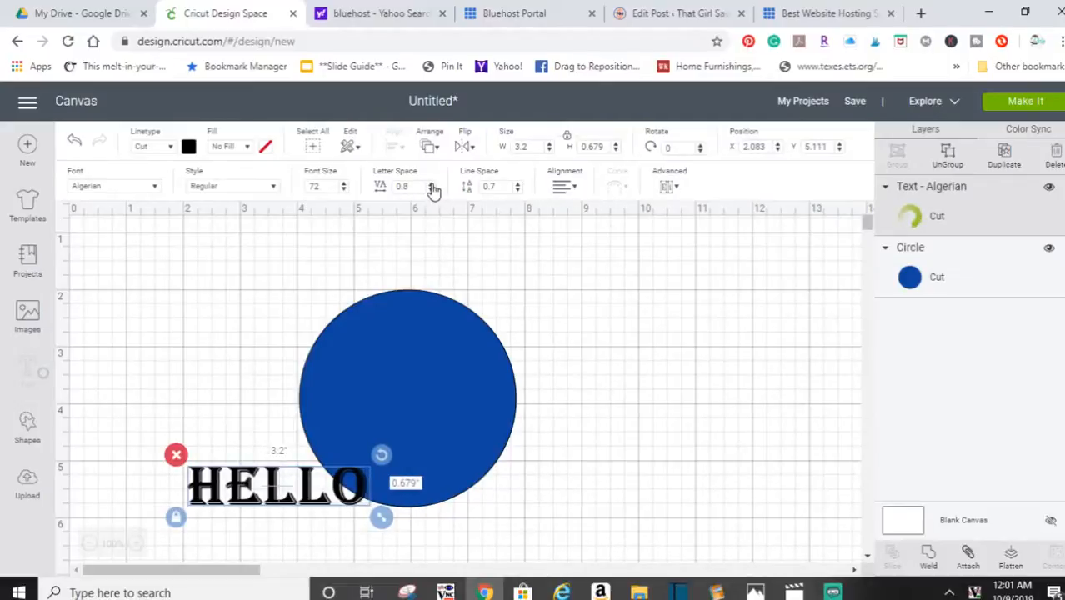
pyautogui.click(432, 189)
pyautogui.click(432, 189)
pyautogui.click(433, 189)
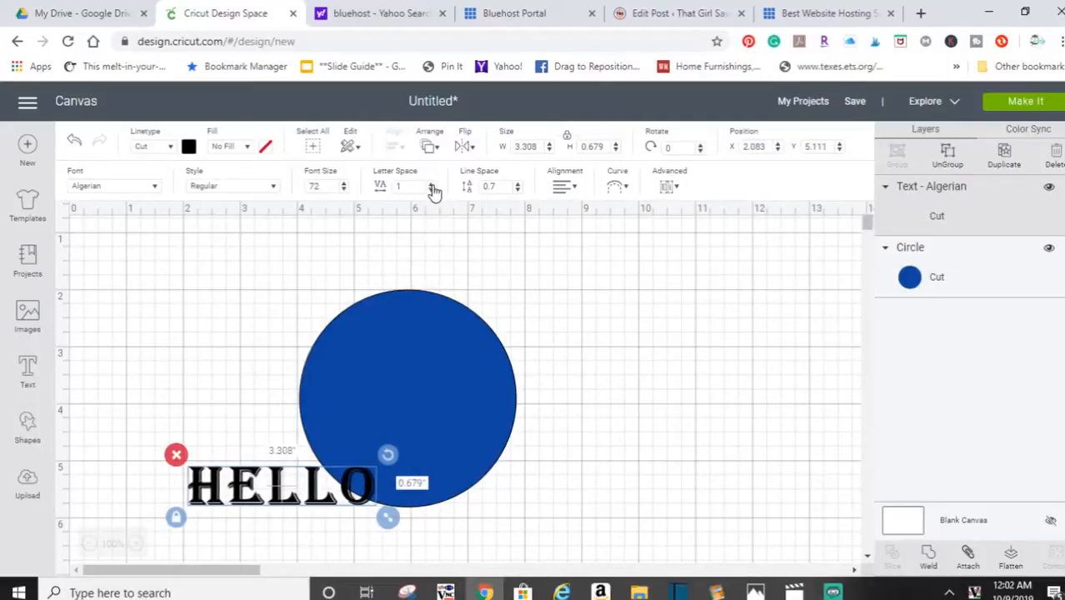
# - Curve the HELLO text with a diameter of -58.85 and deselect it
pyautogui.click(621, 190)
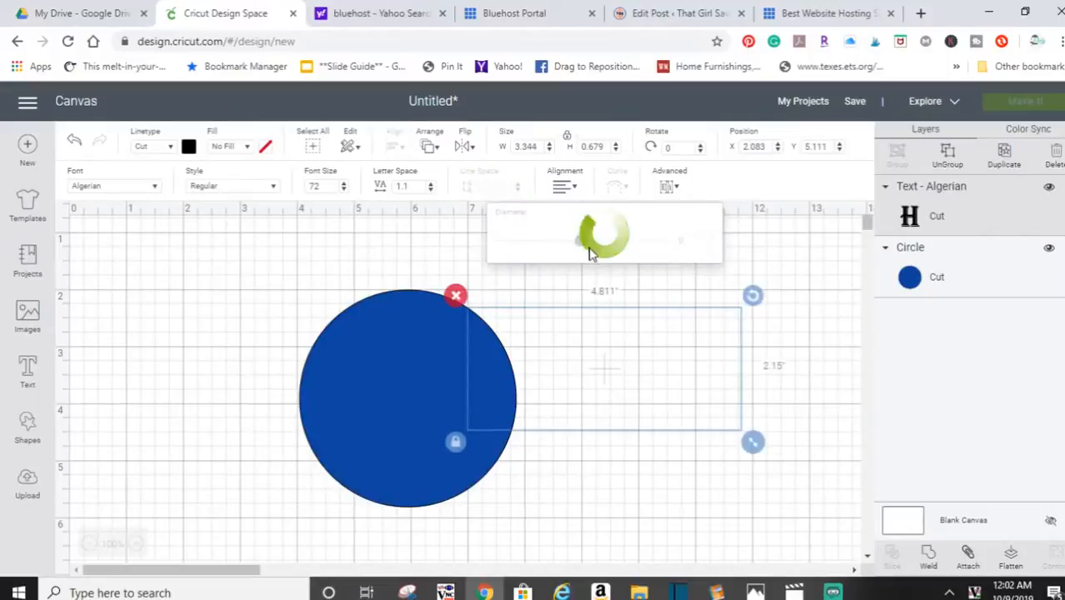
pyautogui.moveTo(583, 241); pyautogui.dragTo(577, 280)
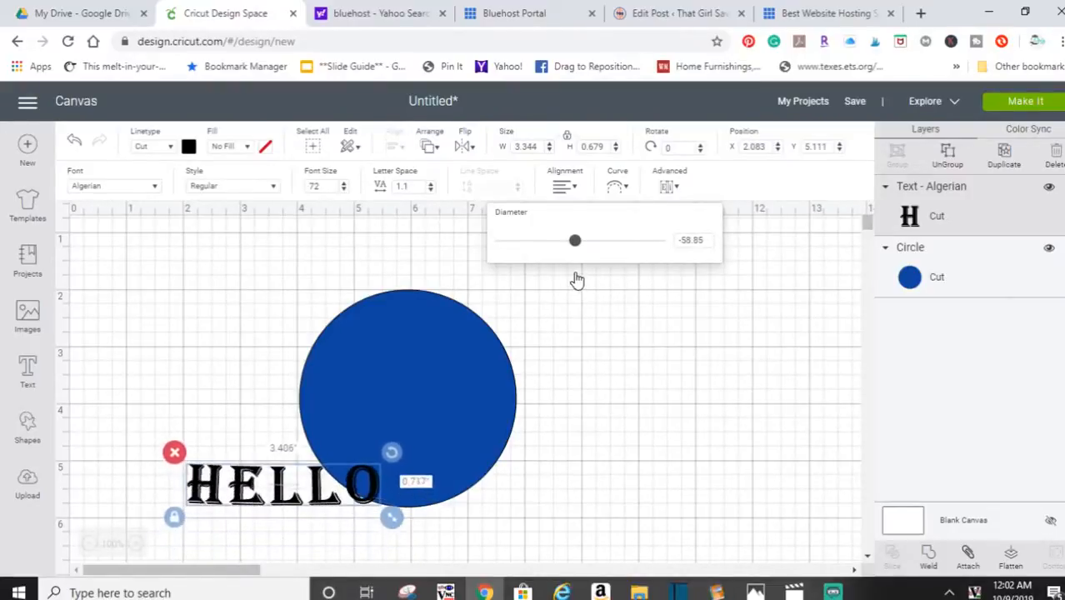
pyautogui.click(652, 386)
# - Delete the blue circle and the HELLO text from the canvas
pyautogui.click(413, 400)
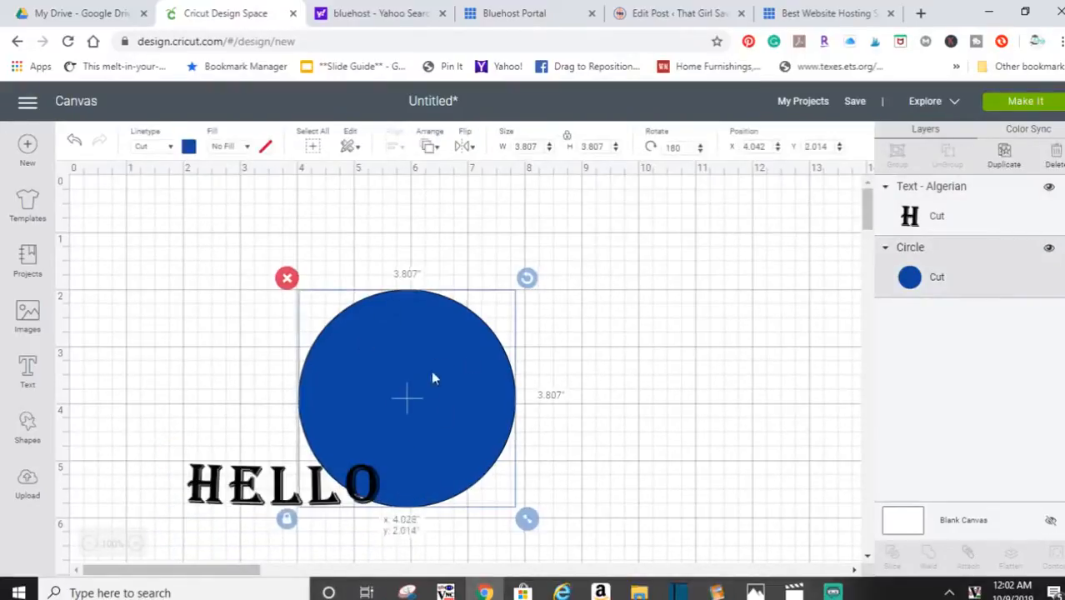
pyautogui.moveTo(432, 380); pyautogui.dragTo(704, 335)
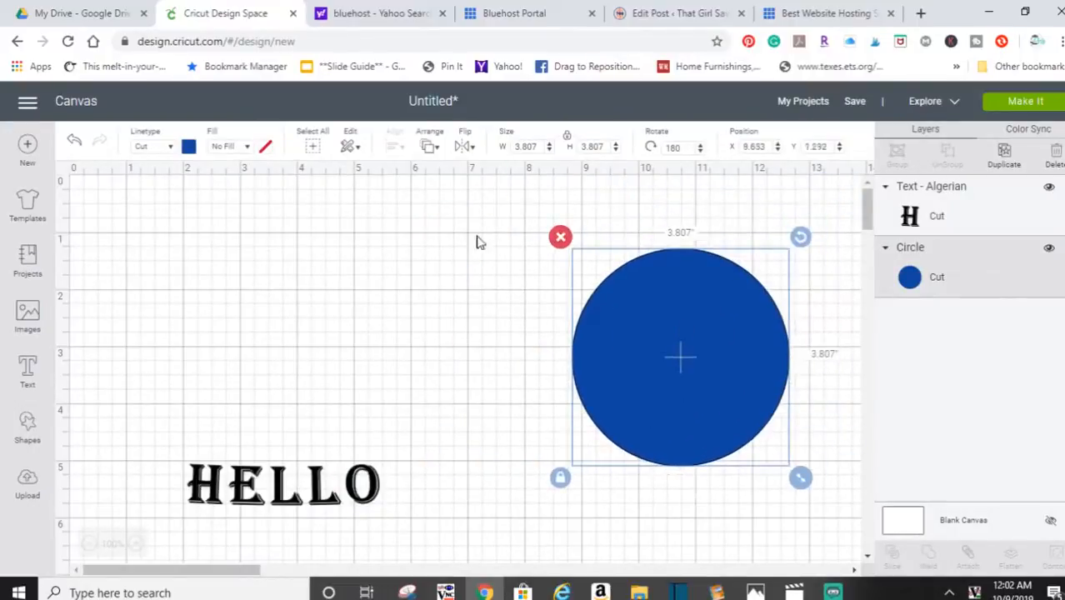
pyautogui.click(560, 237)
pyautogui.click(294, 489)
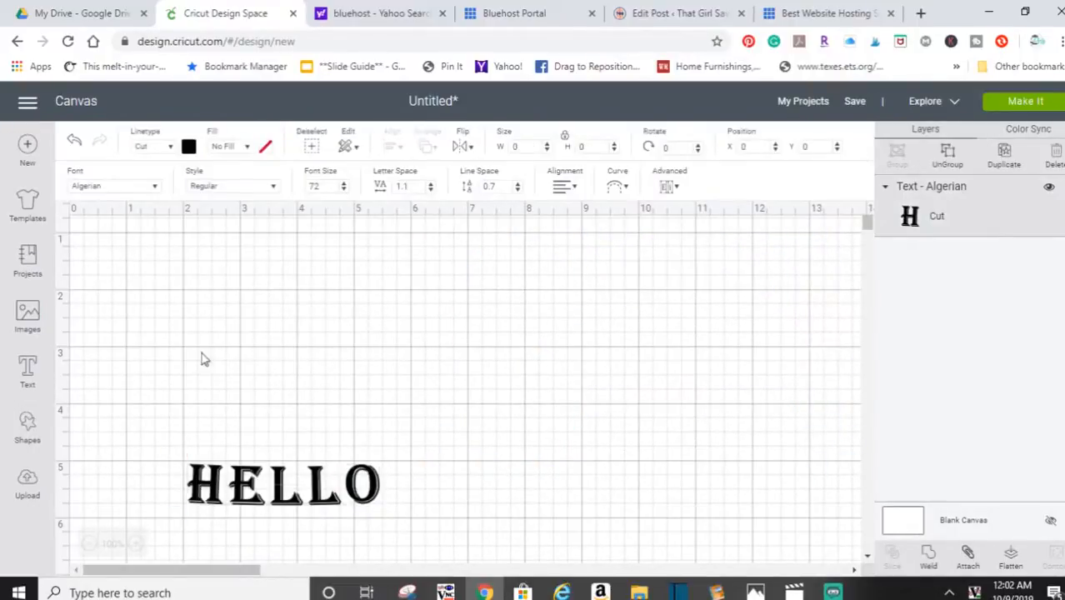
pyautogui.click(174, 449)
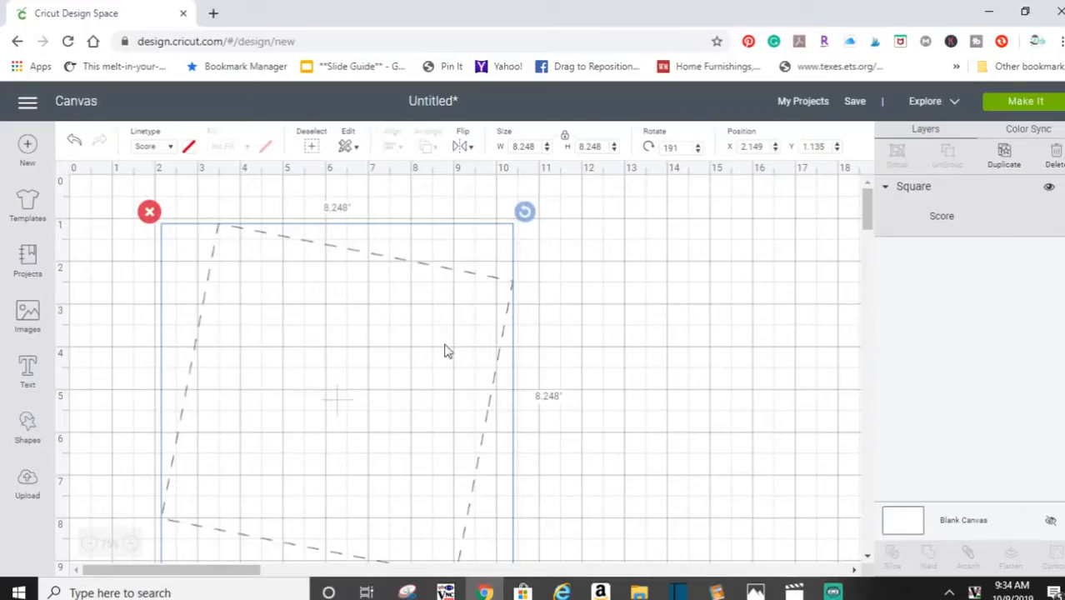
# - Move the scored square farther across the canvas and straighten it to a rotation of 180 degrees
pyautogui.click(393, 286)
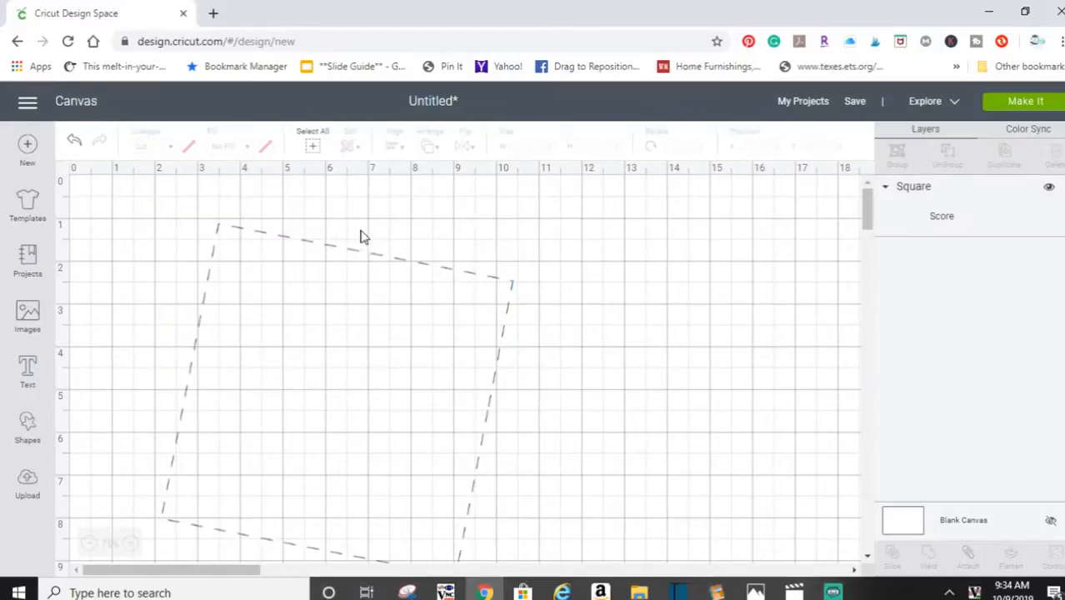
pyautogui.click(335, 253)
pyautogui.moveTo(338, 256); pyautogui.dragTo(420, 250)
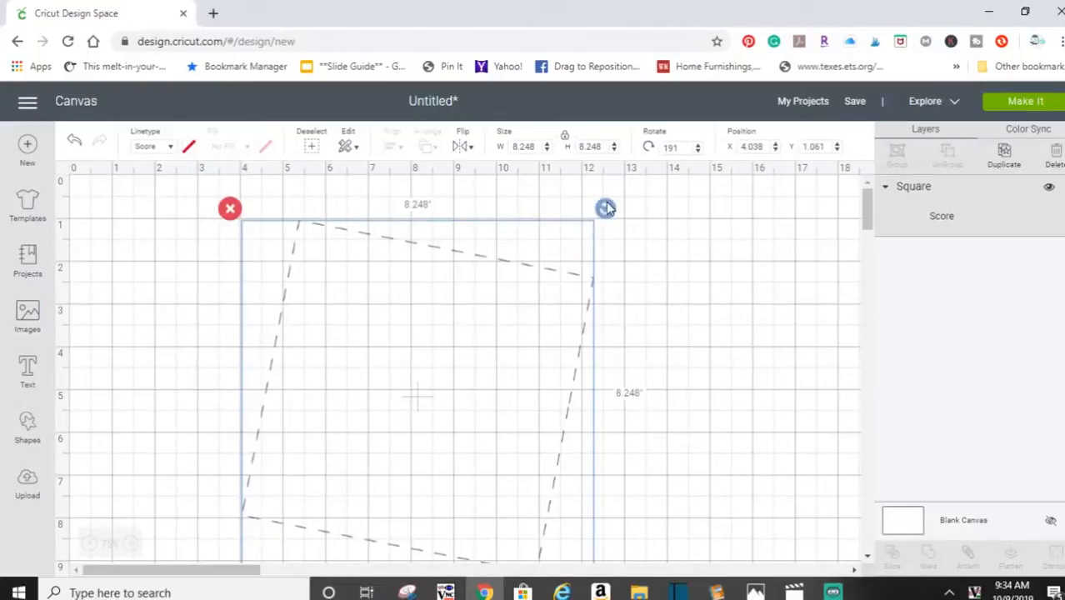
pyautogui.moveTo(607, 209)
pyautogui.mouseDown()
pyautogui.moveTo(654, 283)
pyautogui.moveTo(645, 216)
pyautogui.moveTo(606, 215)
pyautogui.moveTo(604, 187)
pyautogui.moveTo(613, 204)
pyautogui.mouseUp()
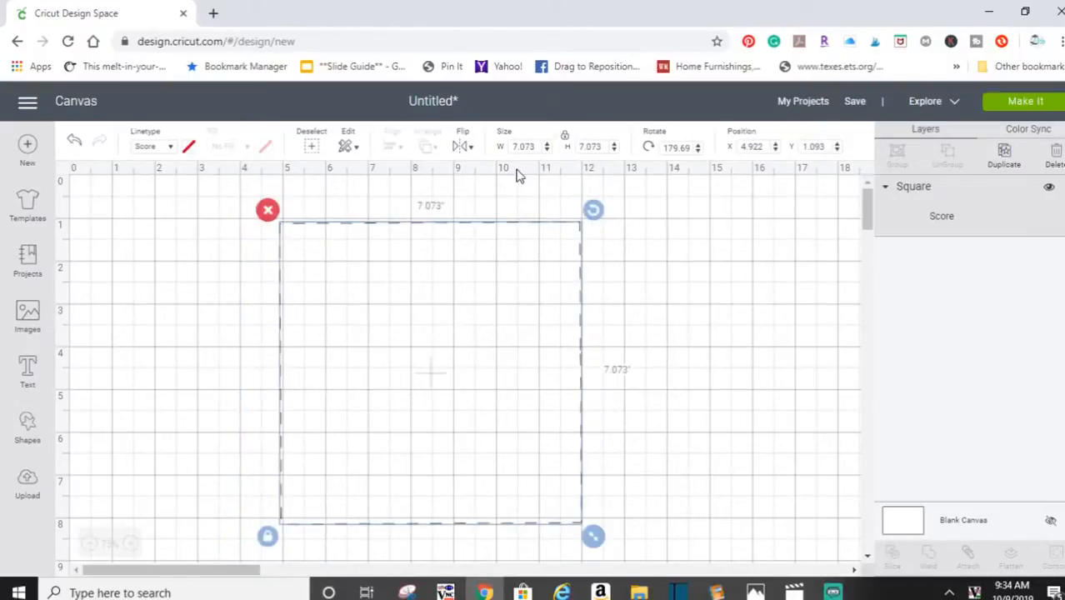
pyautogui.click(698, 145)
pyautogui.click(698, 150)
pyautogui.click(292, 323)
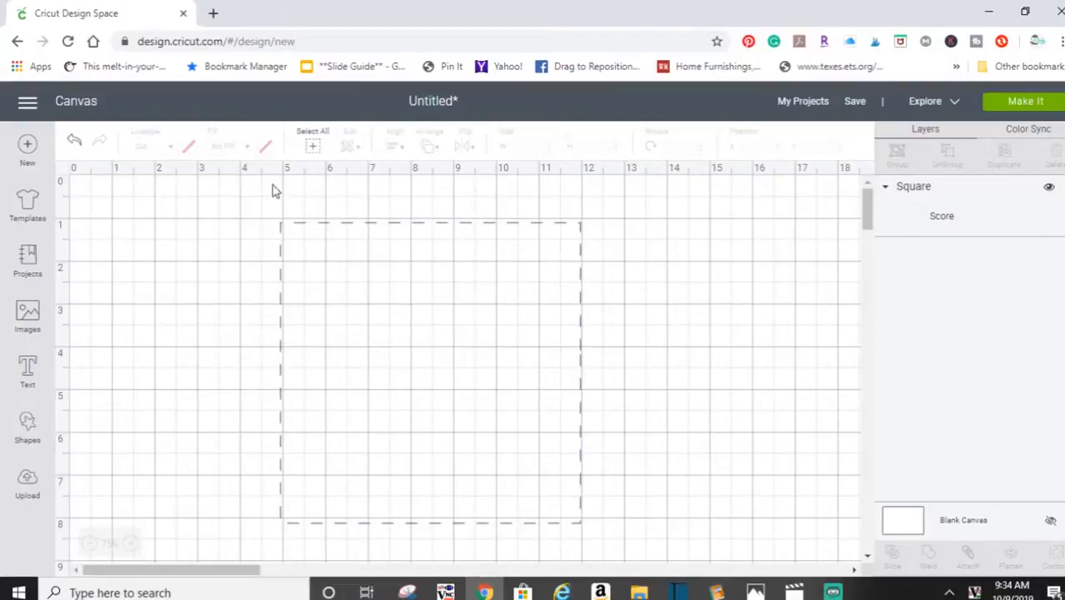
# - Change the square's linetype from Score to Cut
pyautogui.click(283, 232)
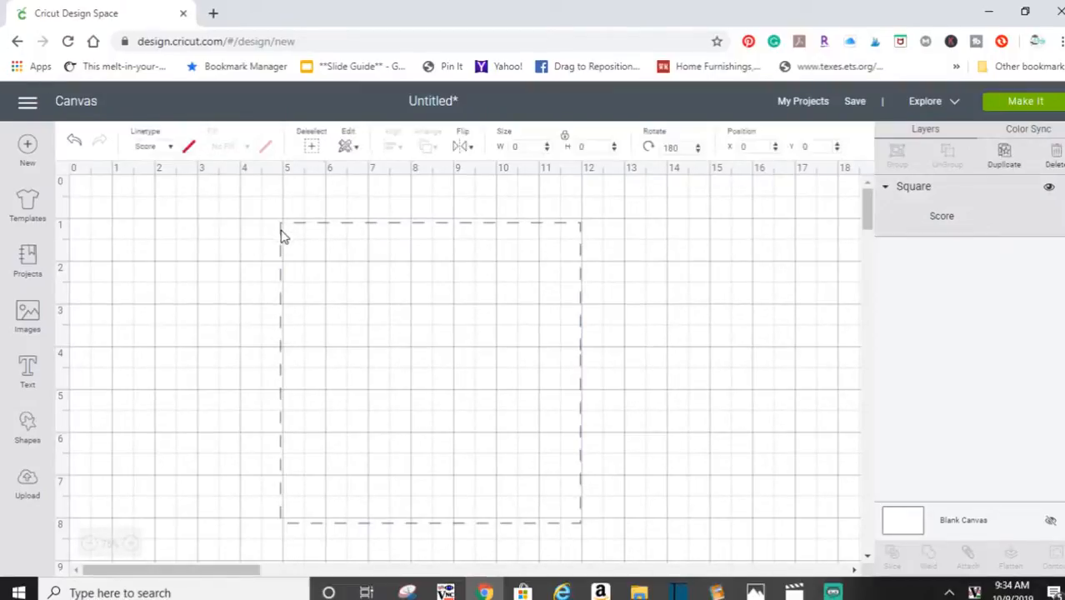
pyautogui.click(172, 148)
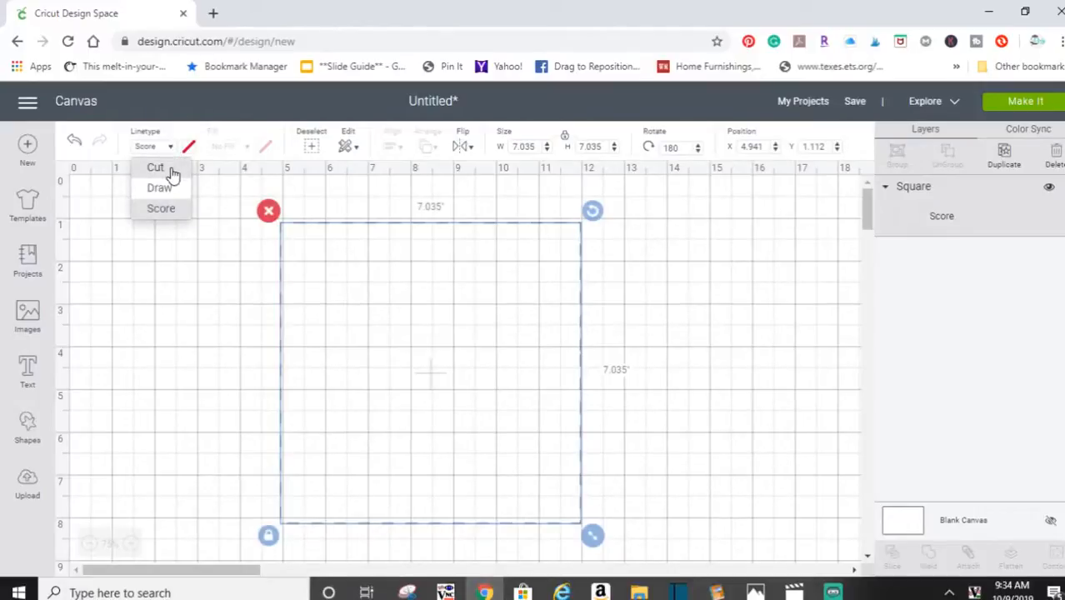
pyautogui.click(157, 169)
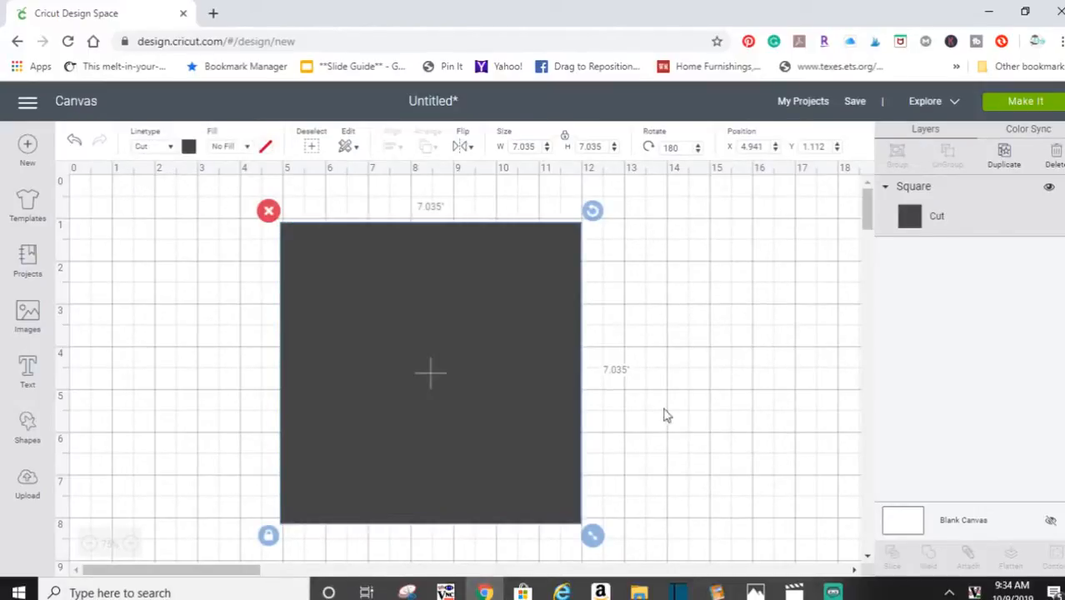
# - Unlock the square's proportions, stretch it to about 11.29 by 5.72 inches, and move it to about X 3.96, Y 2.08
pyautogui.click(268, 537)
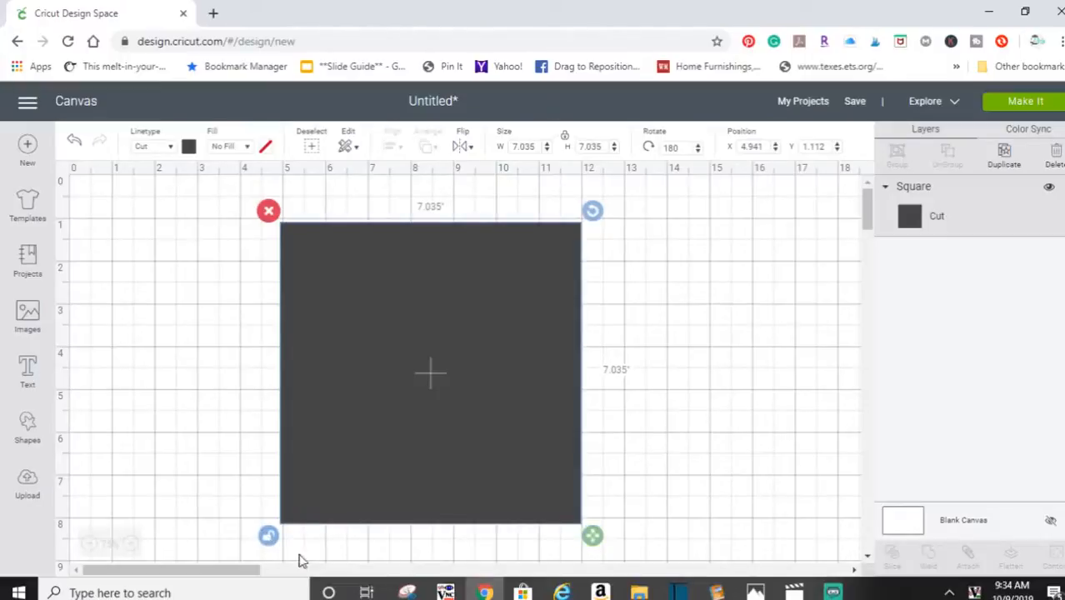
pyautogui.click(267, 536)
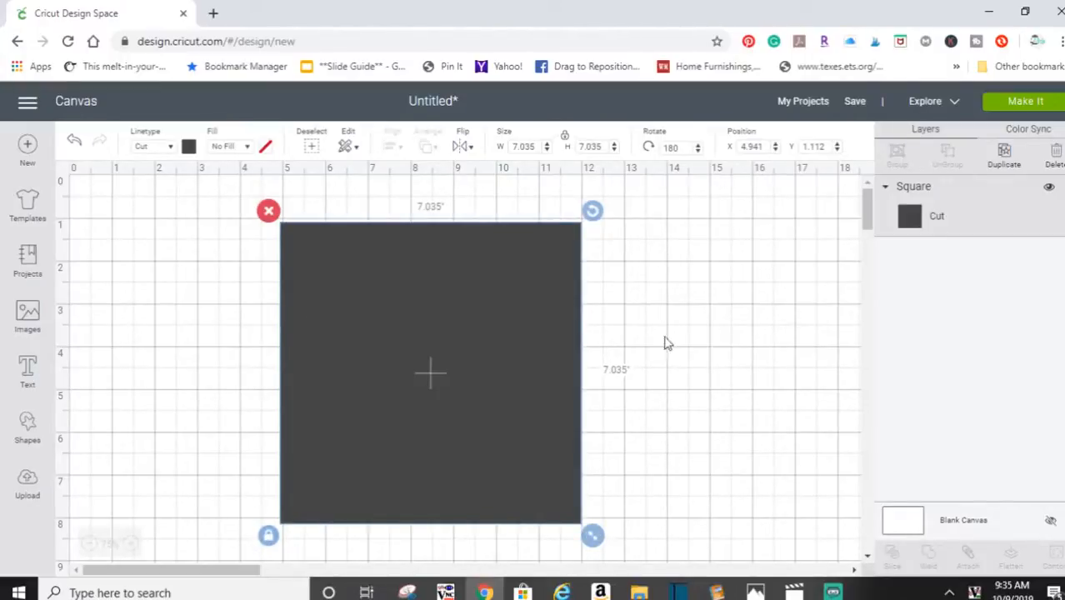
pyautogui.click(268, 536)
pyautogui.moveTo(594, 541); pyautogui.dragTo(776, 486)
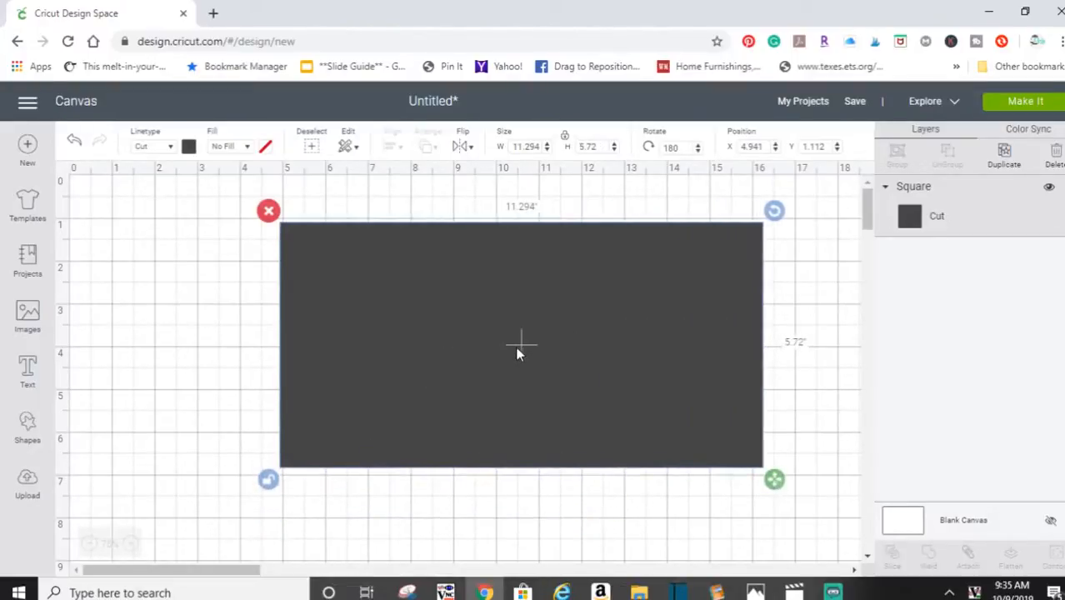
pyautogui.moveTo(516, 354); pyautogui.dragTo(485, 405)
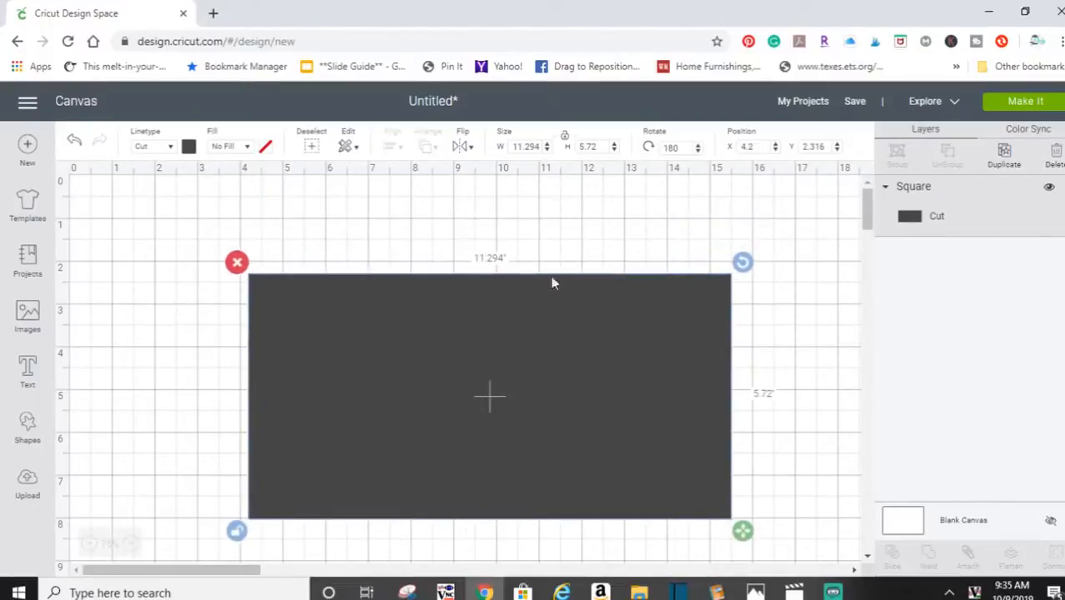
pyautogui.moveTo(468, 226); pyautogui.dragTo(460, 337)
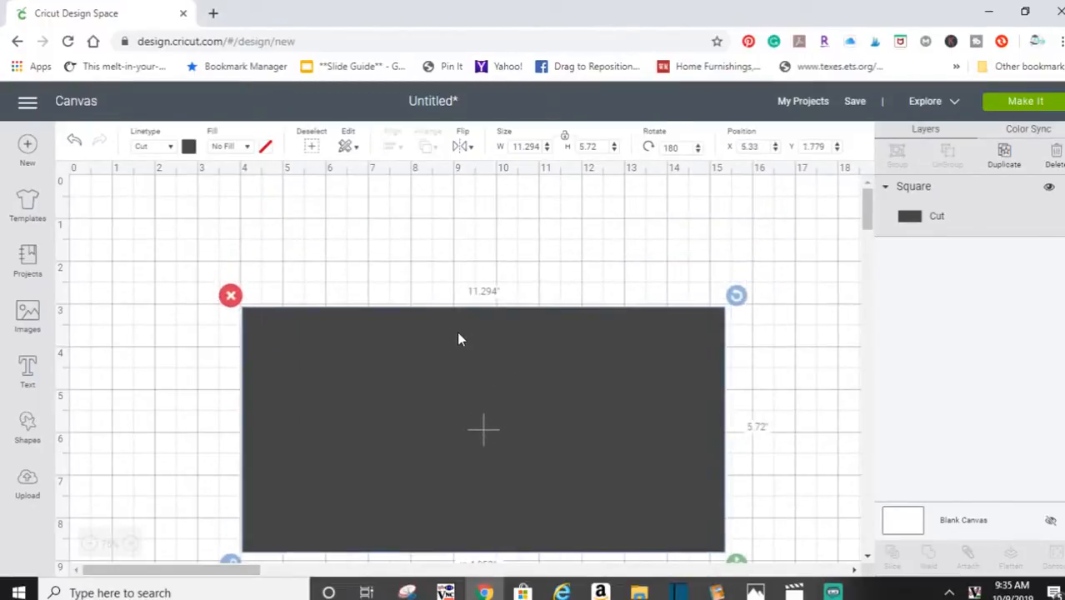
pyautogui.moveTo(510, 407); pyautogui.dragTo(499, 369)
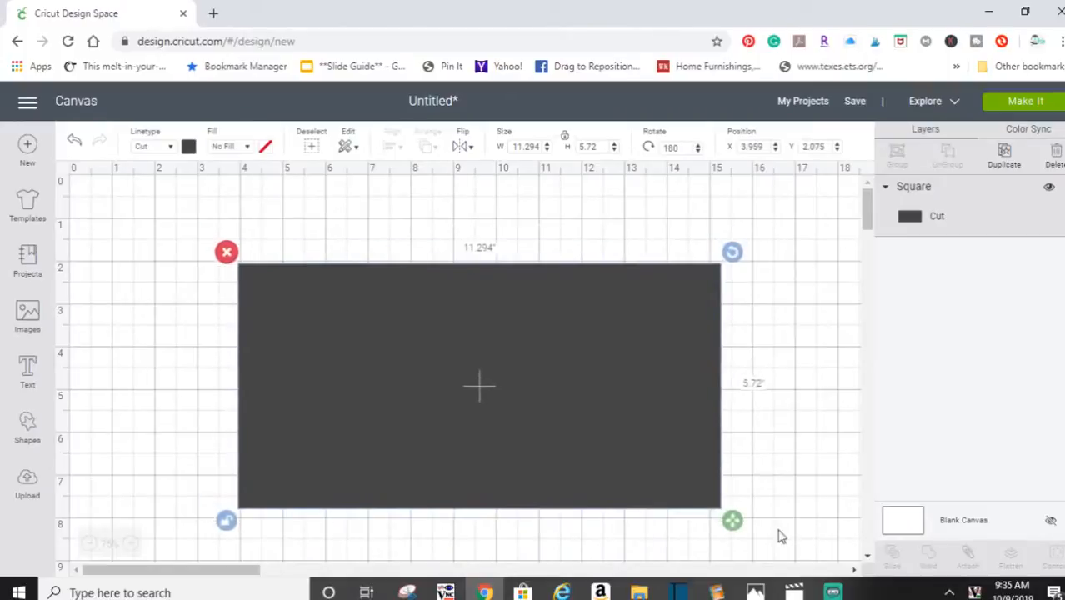
# - Lock the rectangle's proportions and scale it down to about 9.33 by 4.73 inches
pyautogui.click(227, 524)
pyautogui.moveTo(732, 521); pyautogui.dragTo(540, 376)
pyautogui.moveTo(525, 366); pyautogui.dragTo(629, 456)
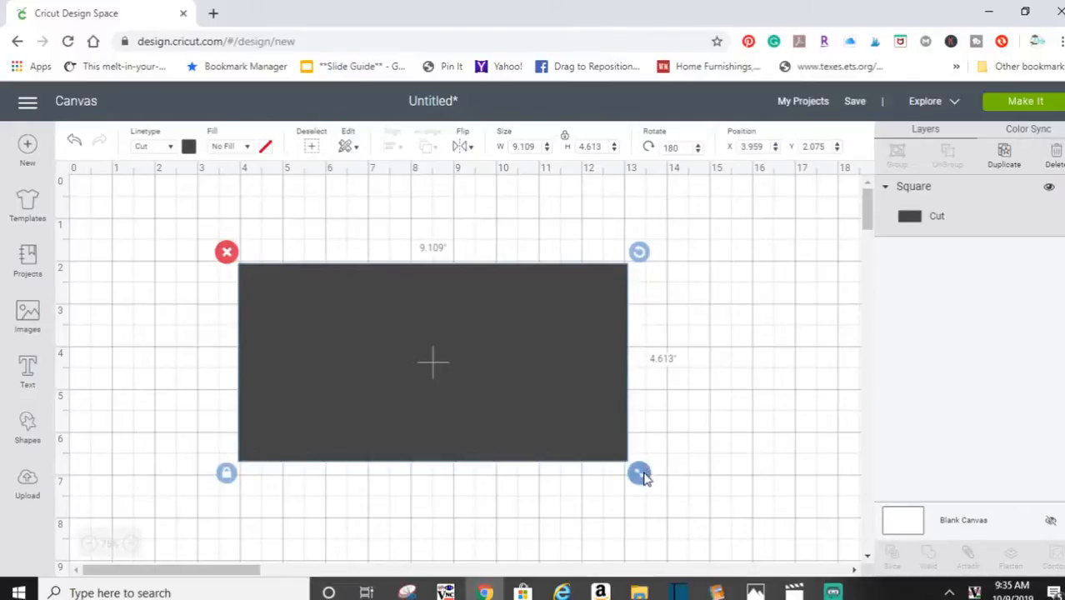
pyautogui.moveTo(646, 477); pyautogui.dragTo(651, 480)
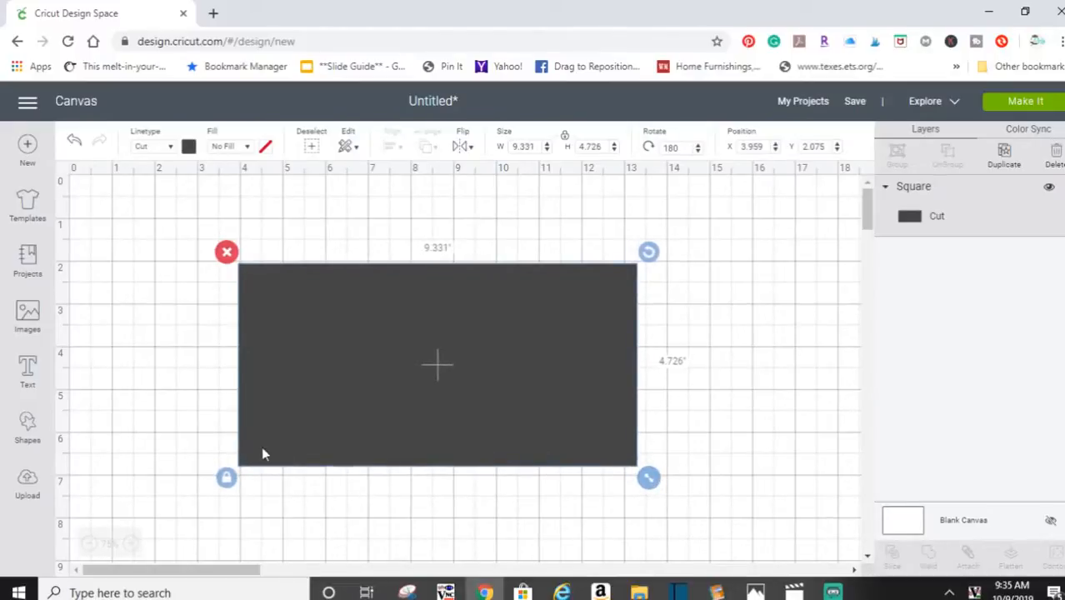
# - Recolour the dark rectangle orange and move it to about X 6.98, Y 0.74
pyautogui.click(185, 412)
pyautogui.click(380, 375)
pyautogui.click(189, 148)
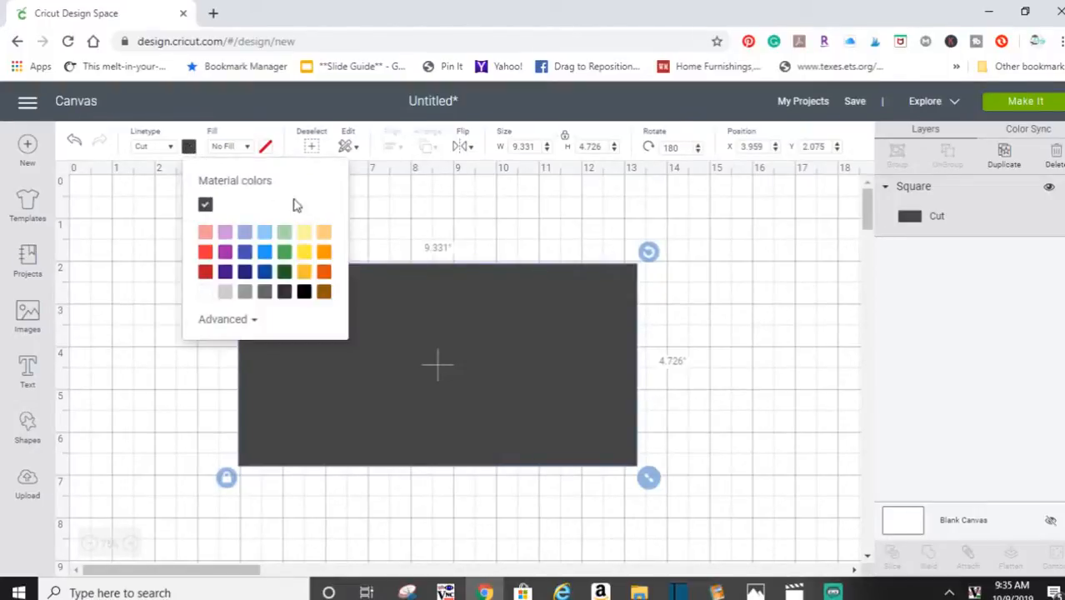
pyautogui.click(325, 254)
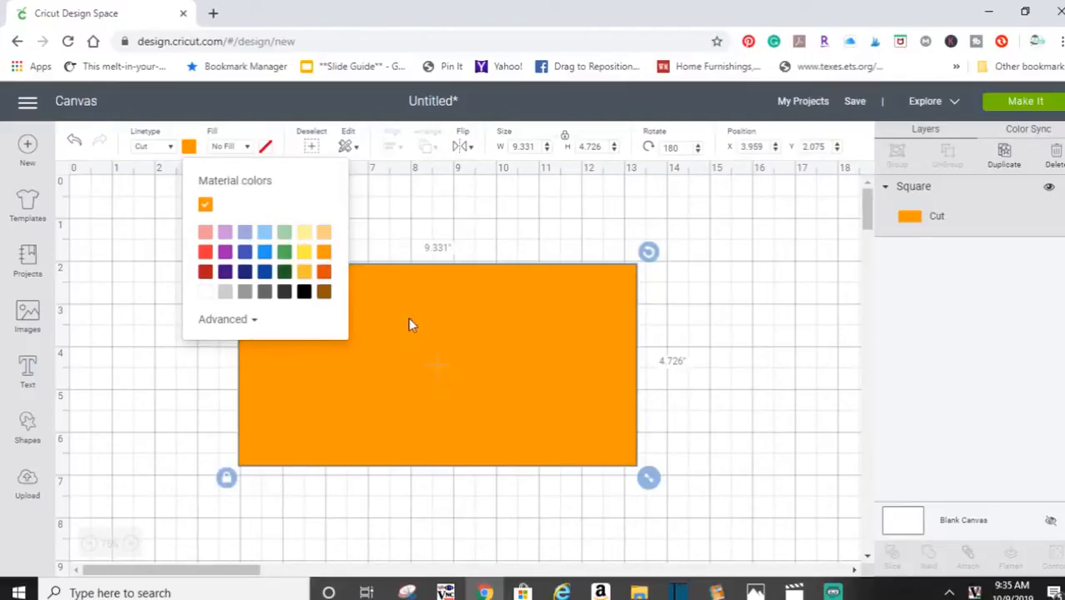
pyautogui.click(451, 396)
pyautogui.moveTo(451, 396); pyautogui.dragTo(554, 296)
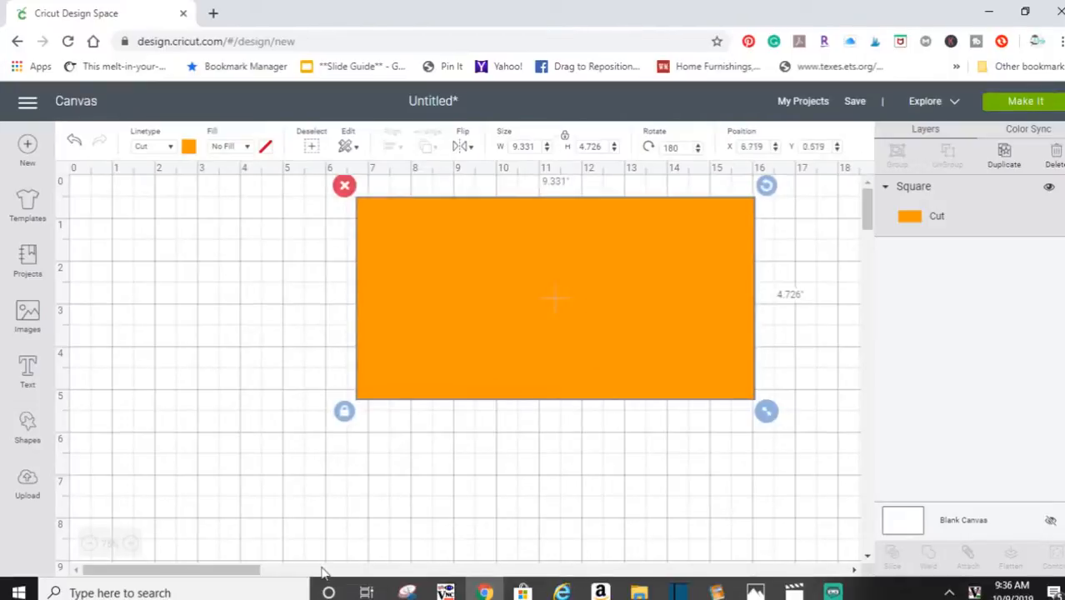
pyautogui.click(388, 508)
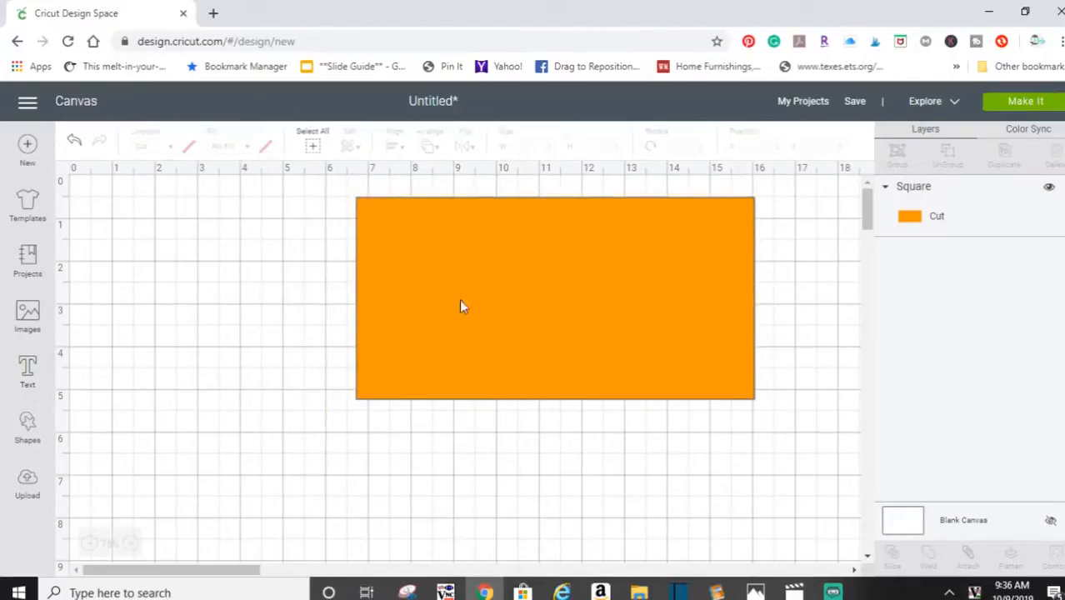
pyautogui.moveTo(631, 309); pyautogui.dragTo(642, 299)
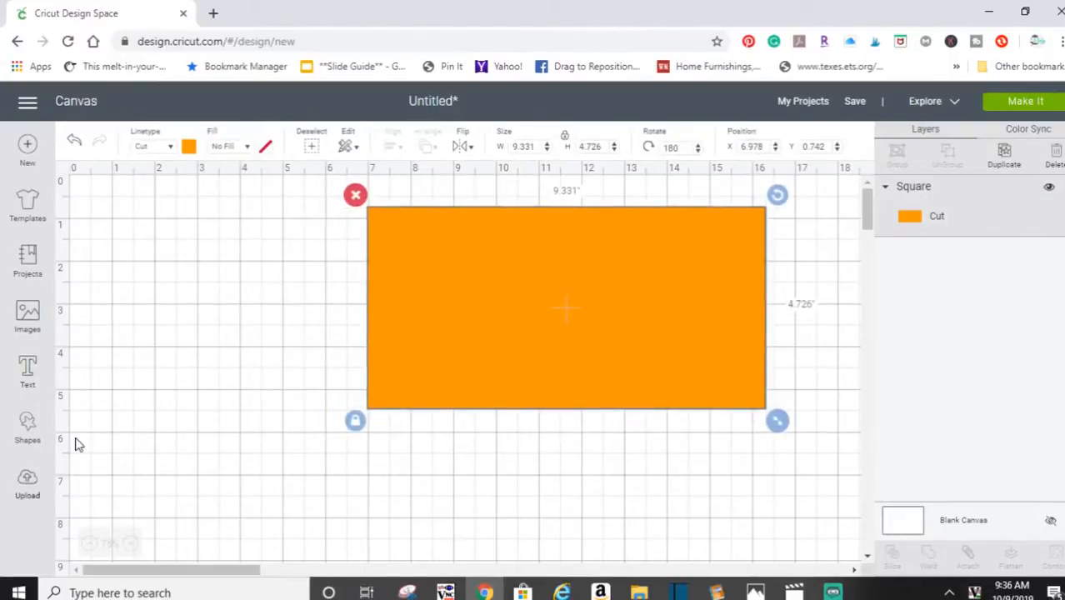
# - Open the image library, filter it to free images, and search for halloween
pyautogui.click(30, 315)
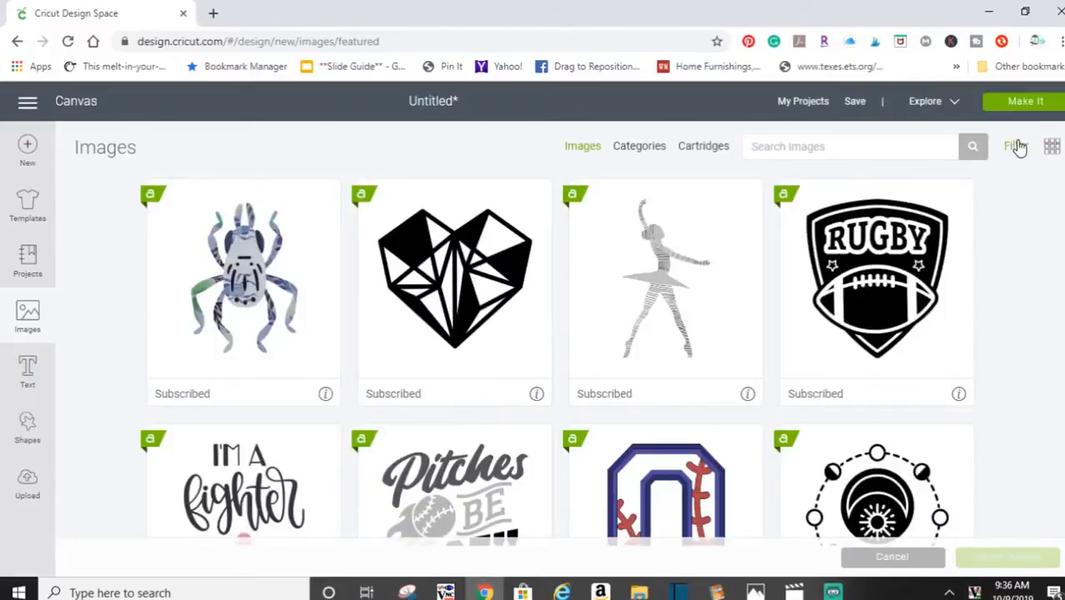
pyautogui.click(1019, 147)
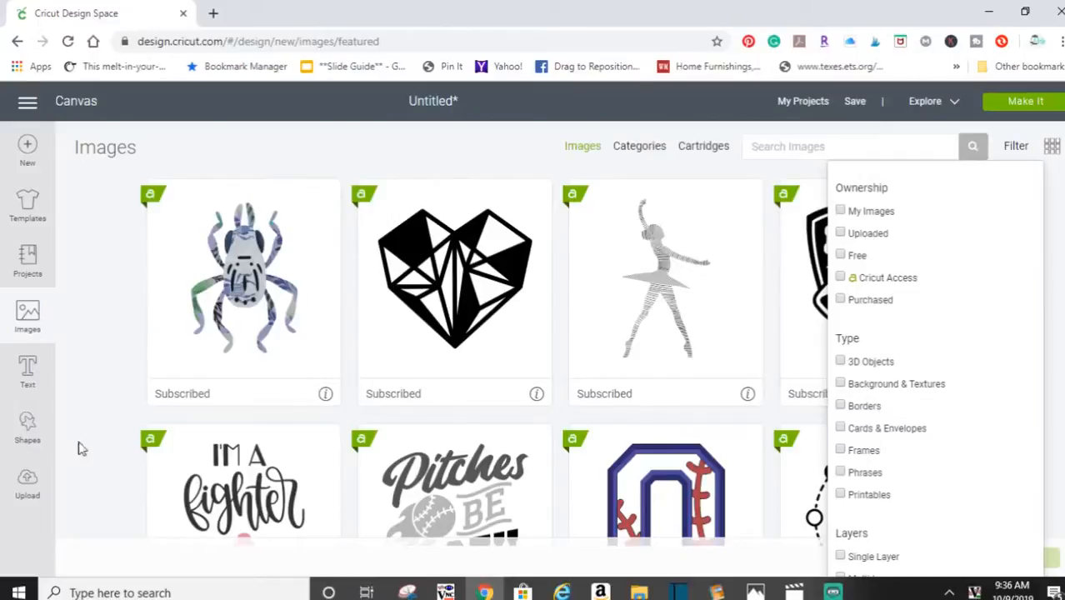
pyautogui.click(841, 255)
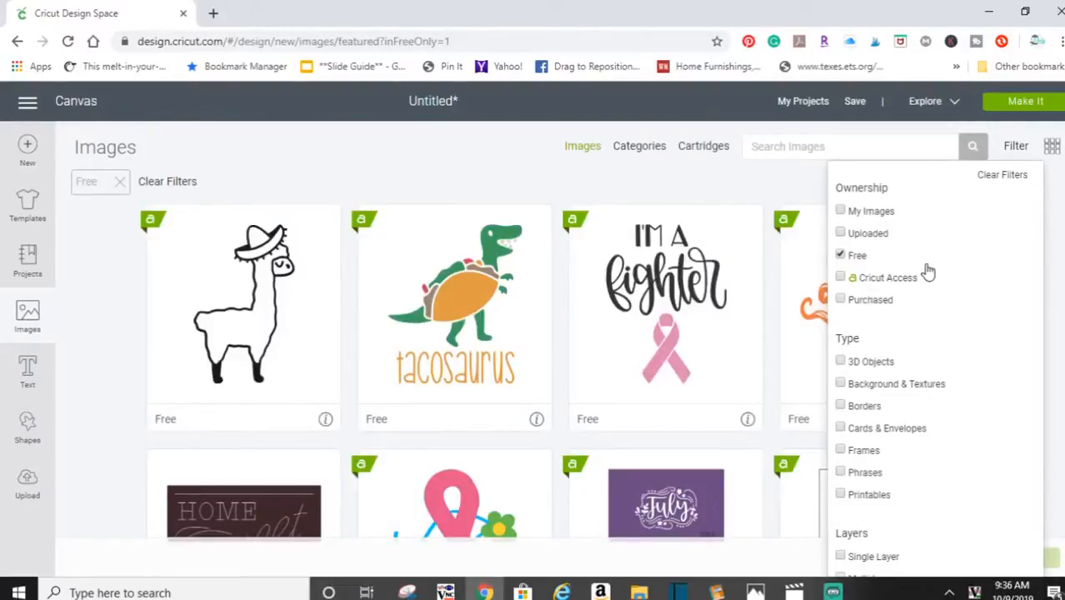
pyautogui.click(777, 147)
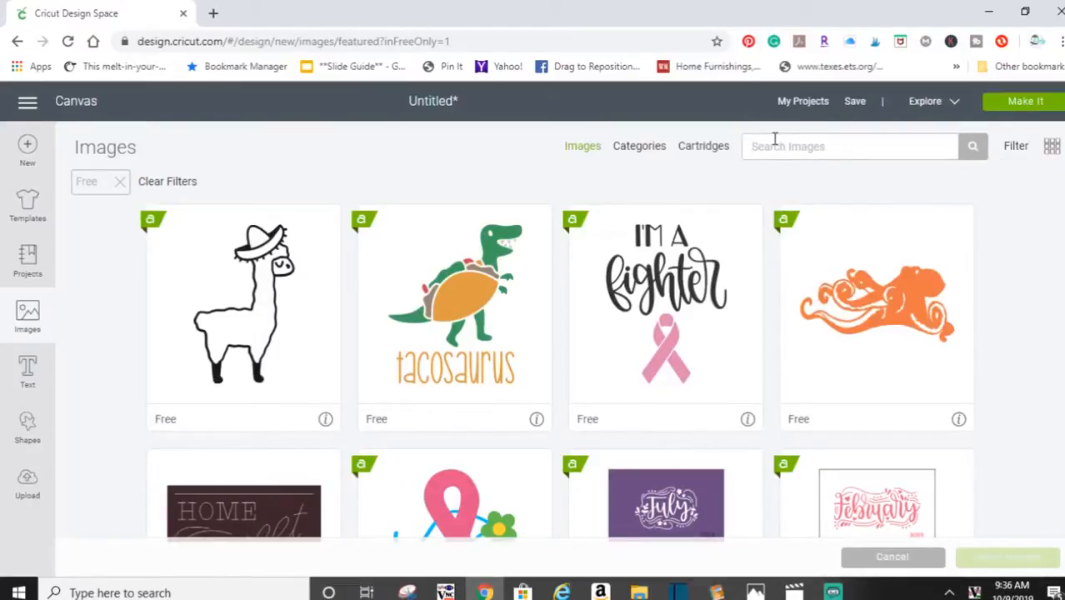
pyautogui.write('halloween')
pyautogui.press('Return')
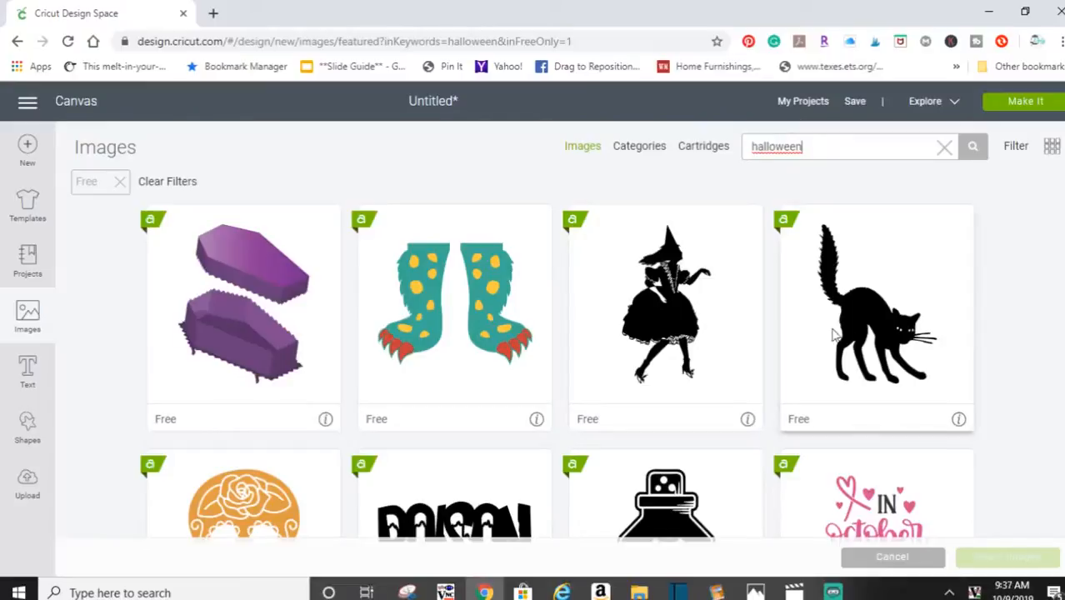
# - Insert the free black cat image onto the canvas and delete its duplicate copy
pyautogui.scroll(-3, 1051, 384)
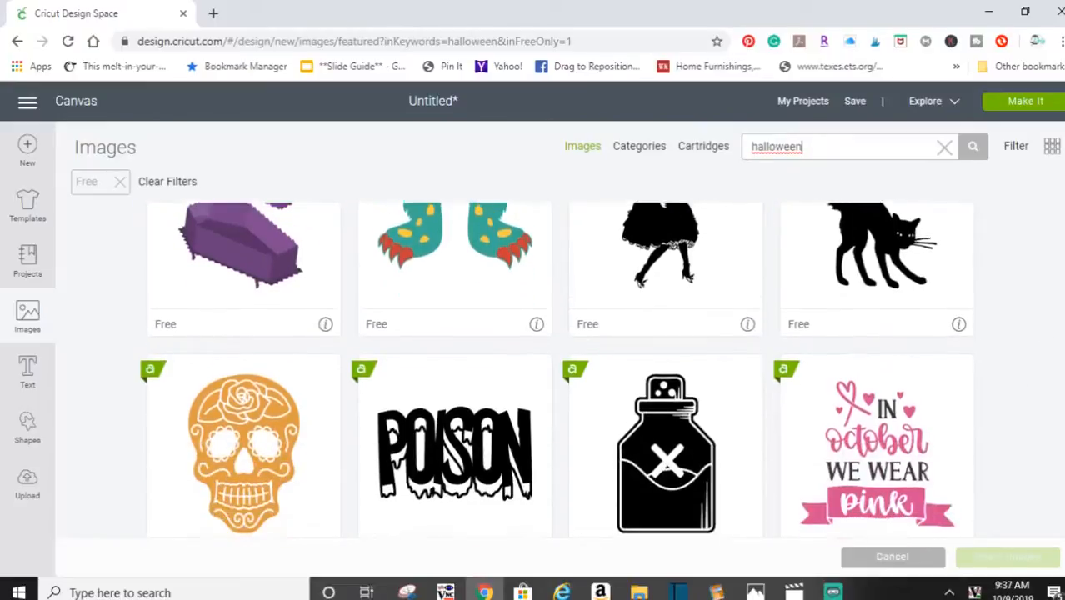
pyautogui.scroll(3, 1054, 421)
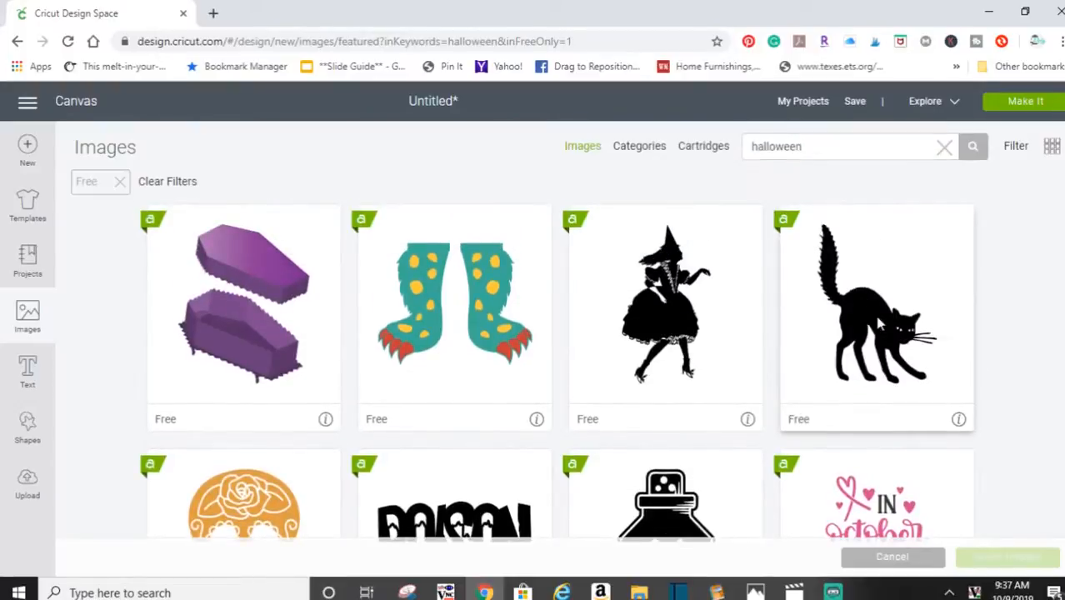
pyautogui.click(899, 363)
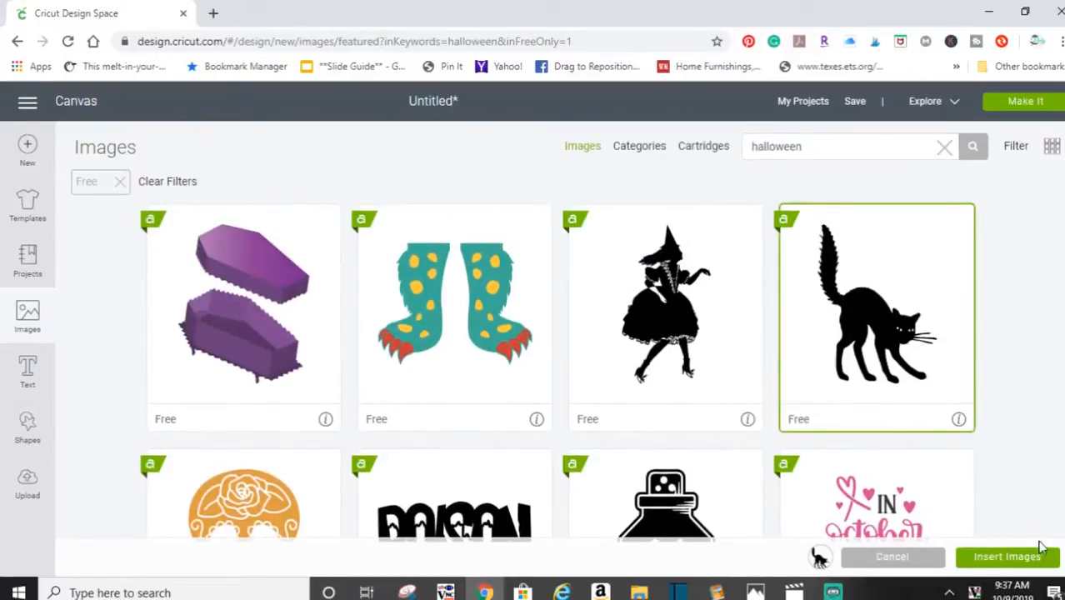
pyautogui.click(982, 563)
pyautogui.click(1031, 564)
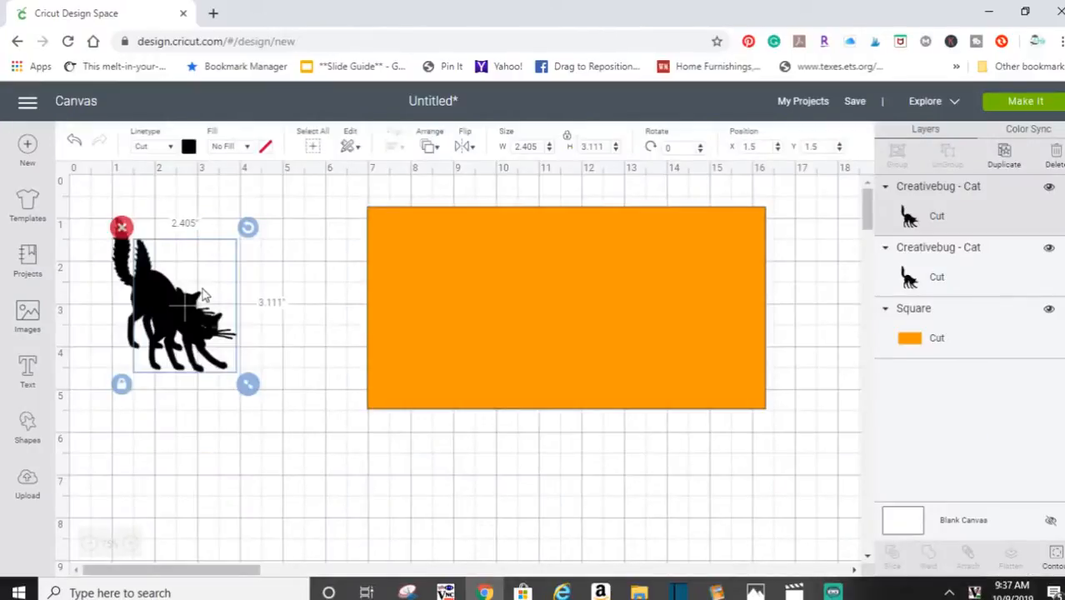
pyautogui.press('Delete')
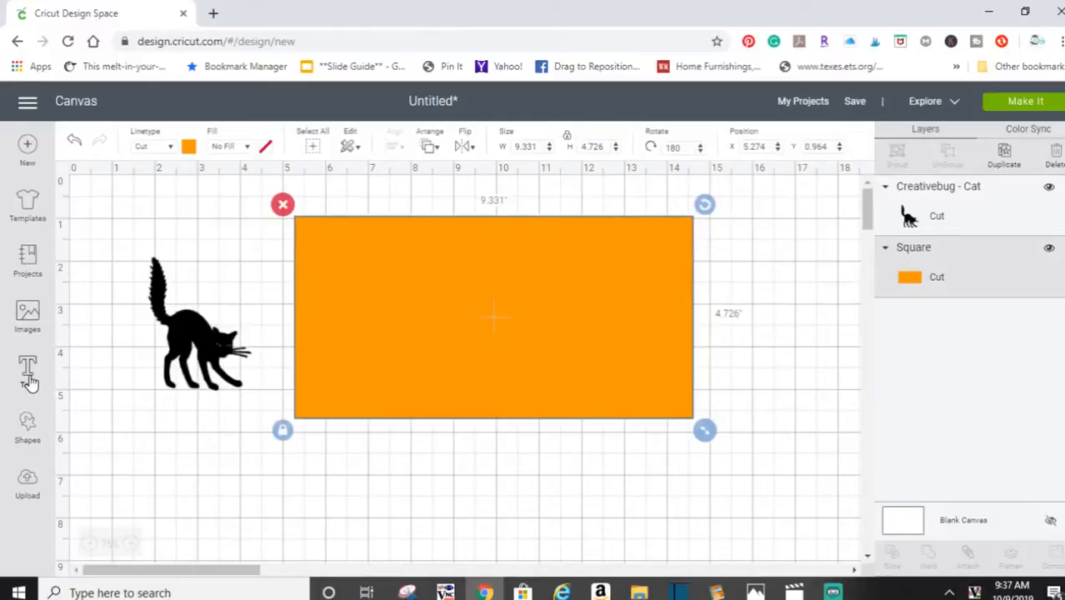
# - Add a text object reading Happy below the cat and the orange rectangle
pyautogui.click(240, 353)
pyautogui.click(28, 371)
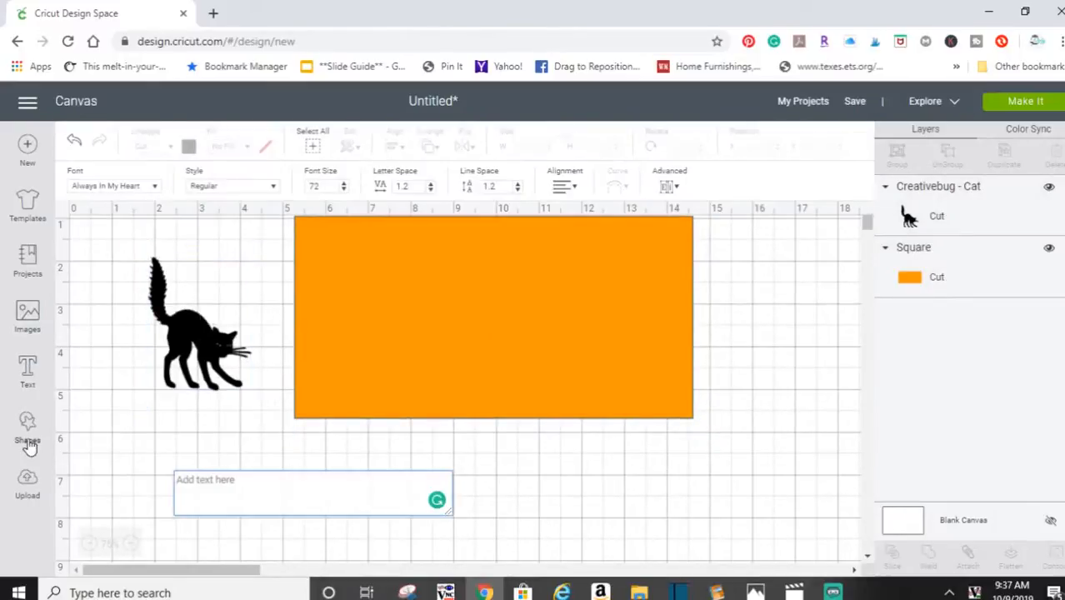
pyautogui.write('Ha')
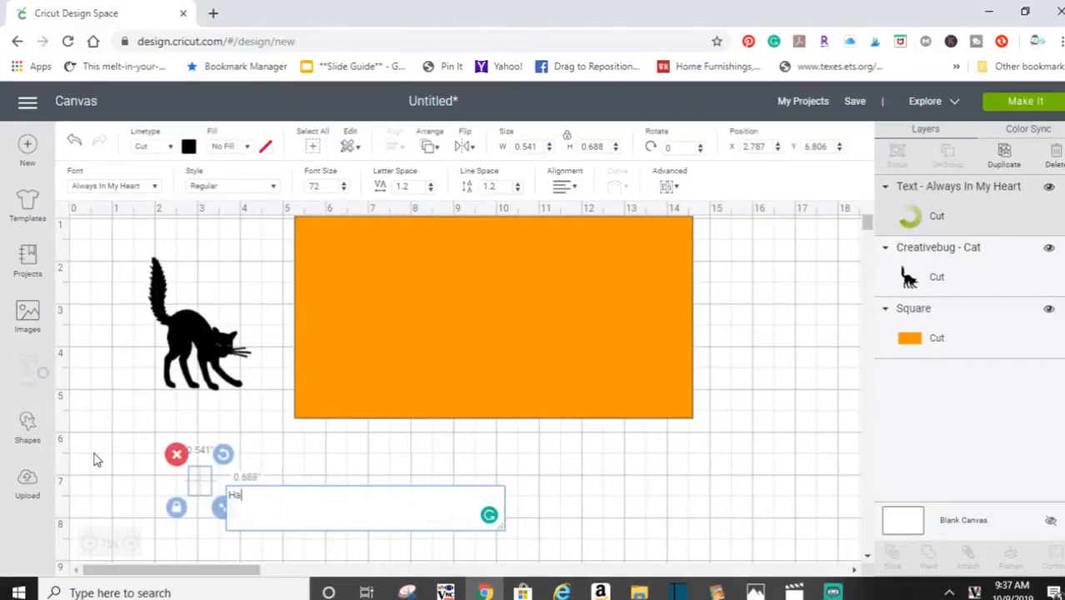
pyautogui.write('ppy')
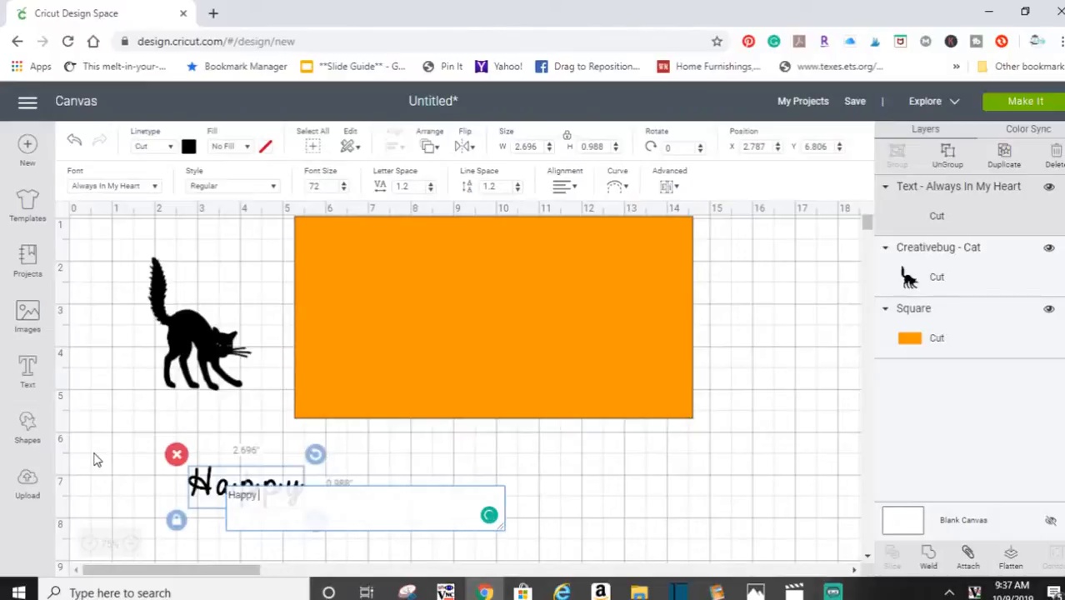
pyautogui.click(551, 498)
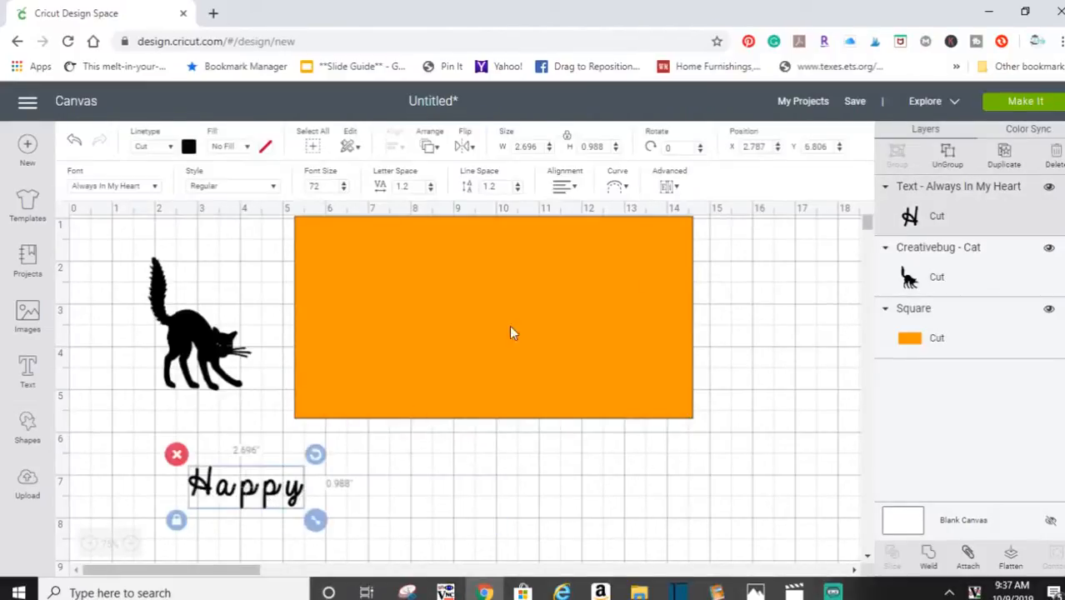
# - Move the orange rectangle to about X 5.29, Y 0.98
pyautogui.click(488, 393)
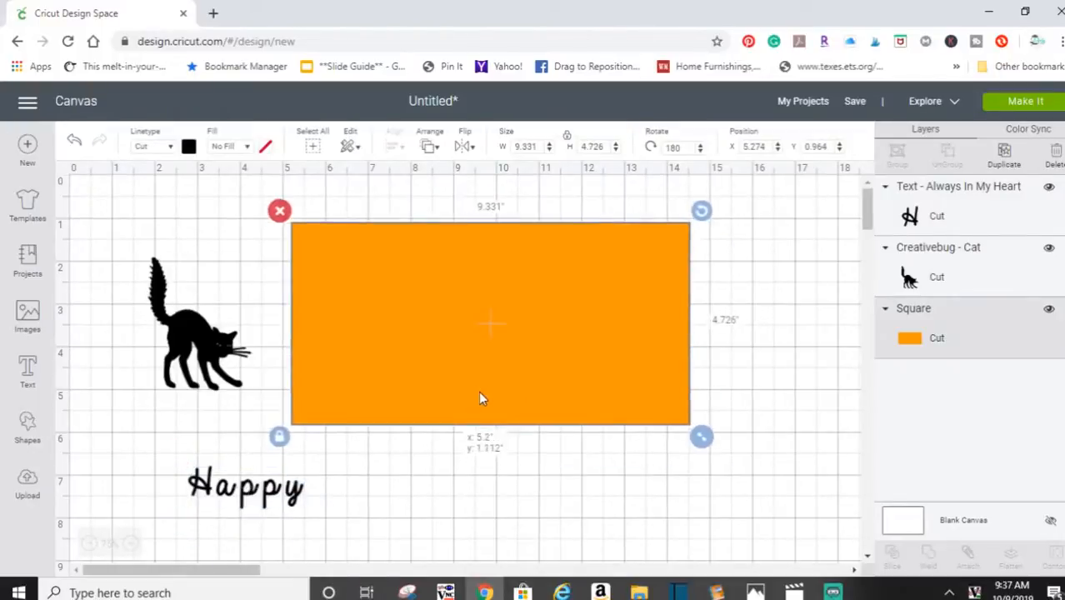
pyautogui.moveTo(479, 392); pyautogui.dragTo(474, 390)
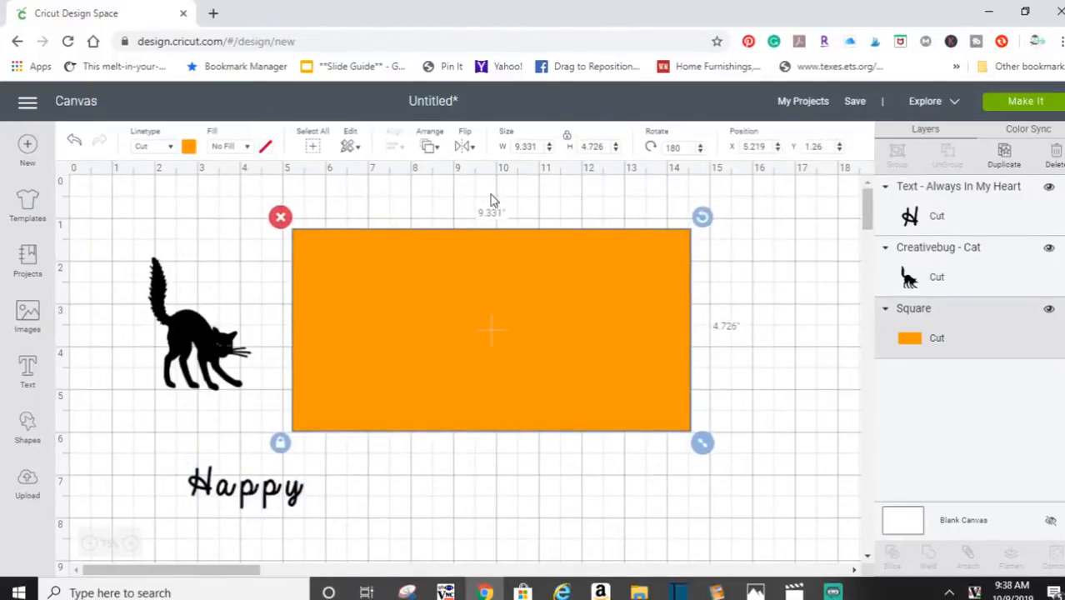
pyautogui.moveTo(494, 392); pyautogui.dragTo(502, 359)
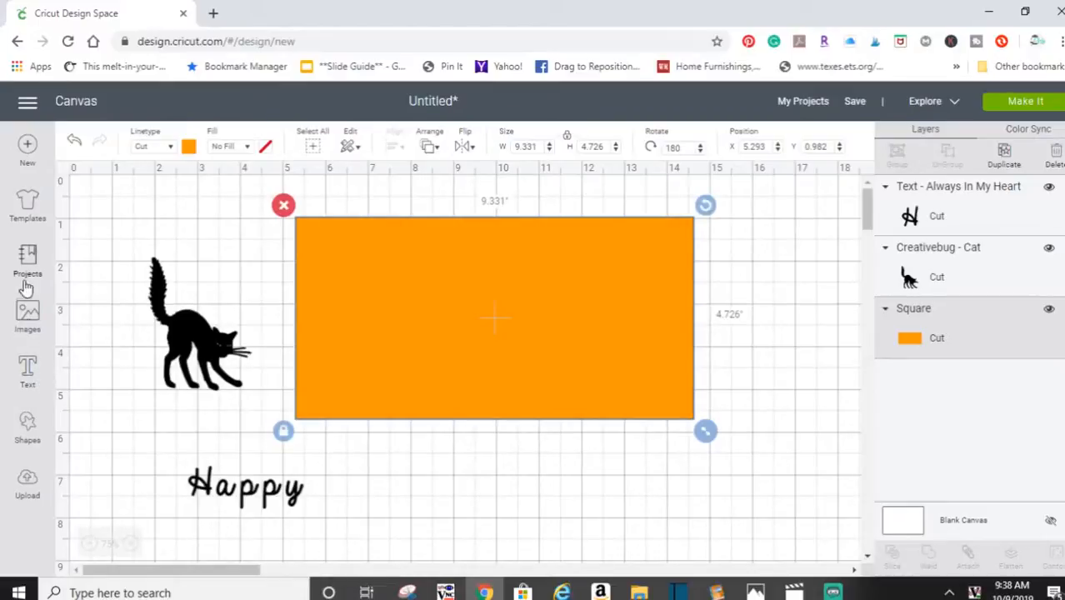
# - Add two score lines to the canvas
pyautogui.click(27, 421)
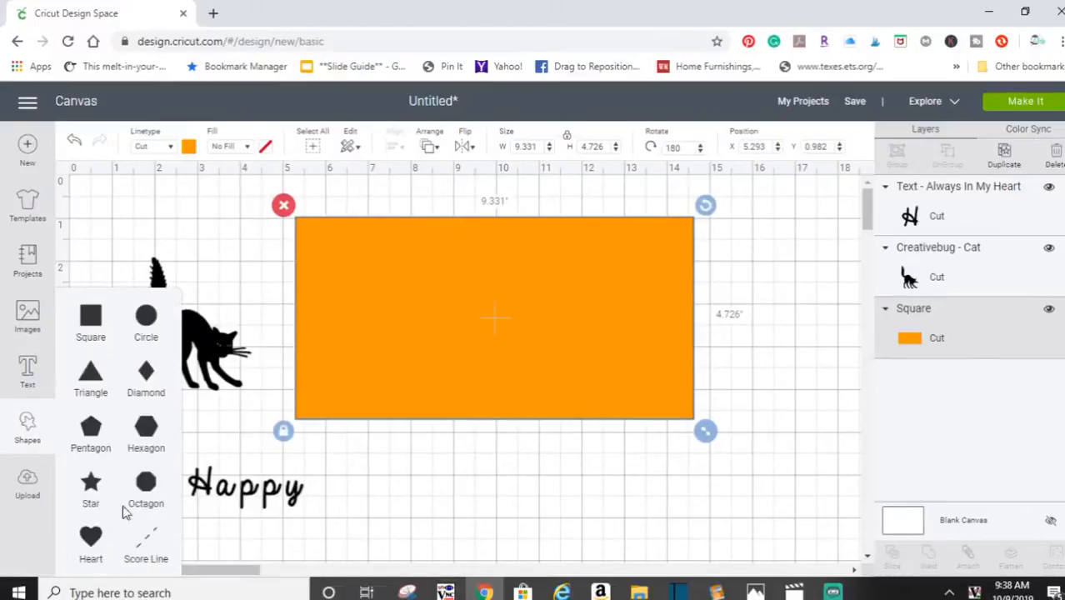
pyautogui.click(149, 544)
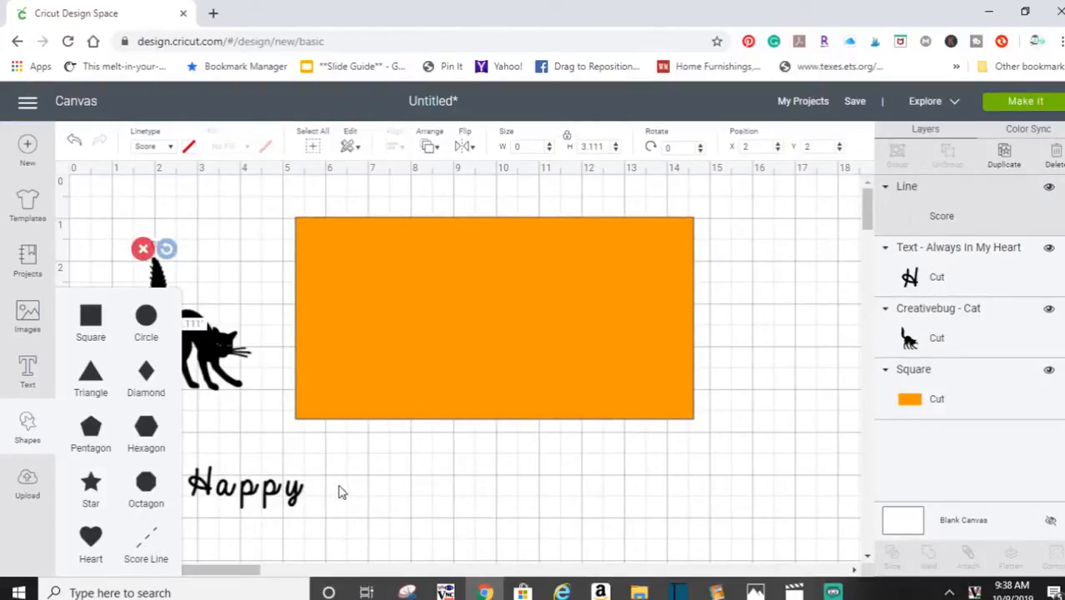
pyautogui.click(149, 544)
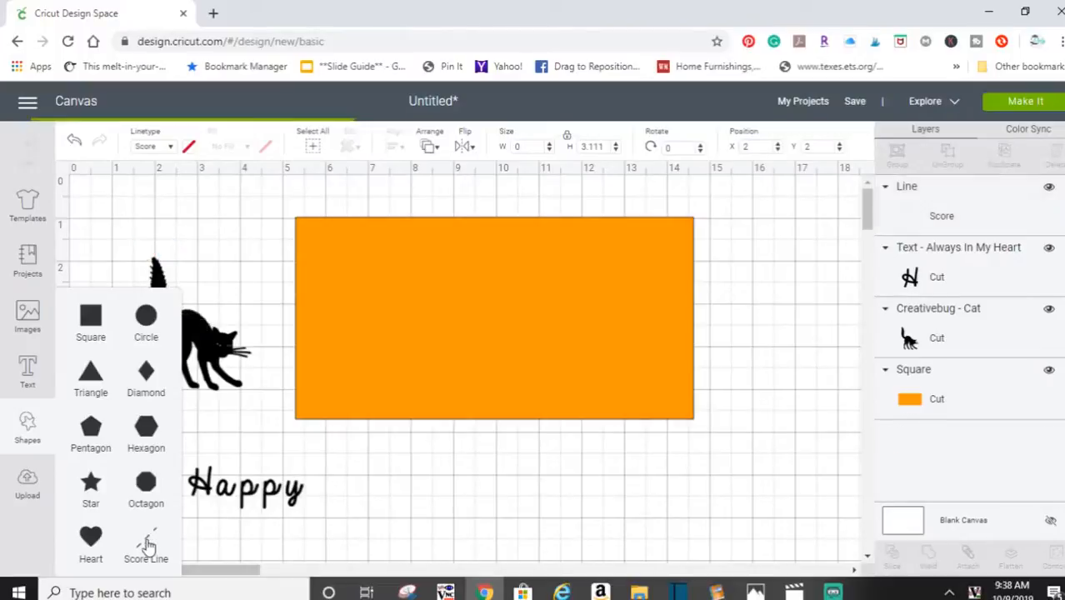
pyautogui.click(216, 190)
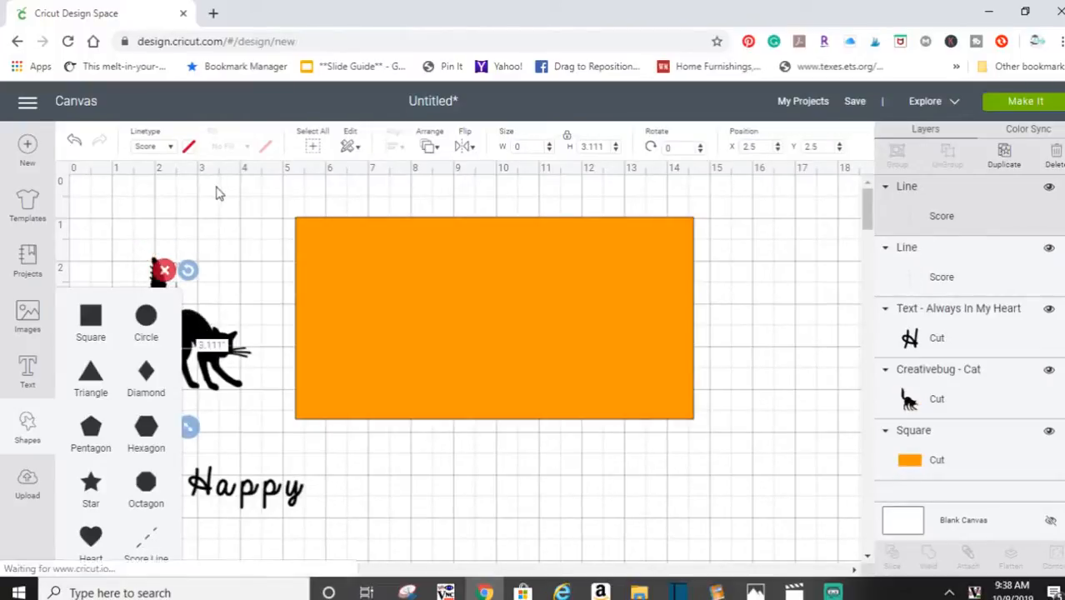
# - Place one score line near the middle of the orange rectangle and shift the rectangle to about X 5.03, Y 1.06
pyautogui.moveTo(159, 373); pyautogui.dragTo(493, 342)
pyautogui.click(359, 321)
pyautogui.moveTo(354, 330); pyautogui.dragTo(341, 329)
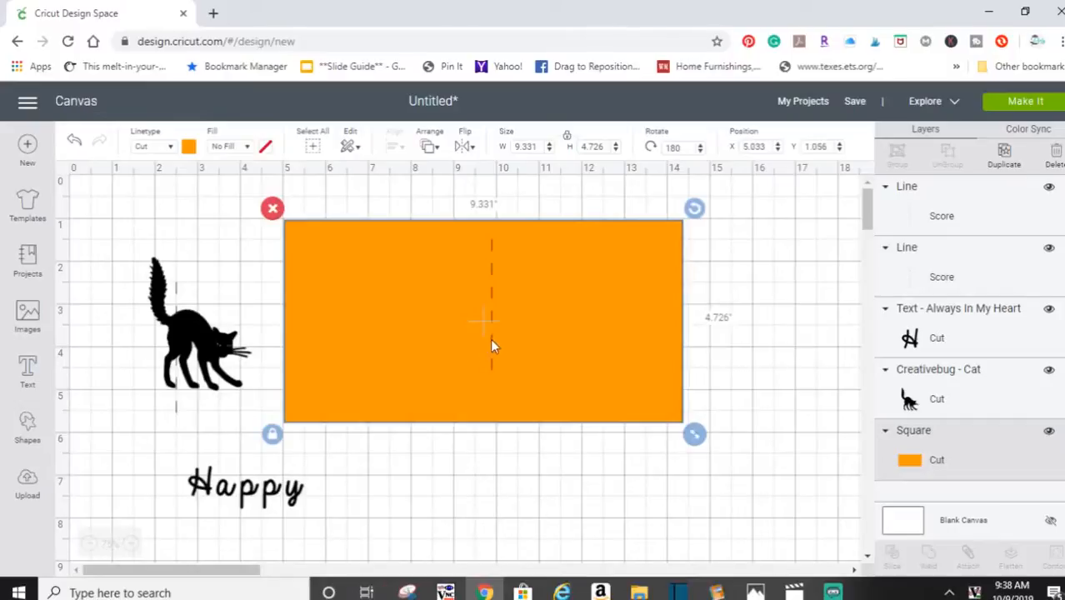
# - Stretch the rectangle's score line to about 4.89 in tall and position it at about X 9.54, Y 1.09, spanning the rectangle
pyautogui.moveTo(495, 353); pyautogui.dragTo(505, 432)
pyautogui.click(832, 290)
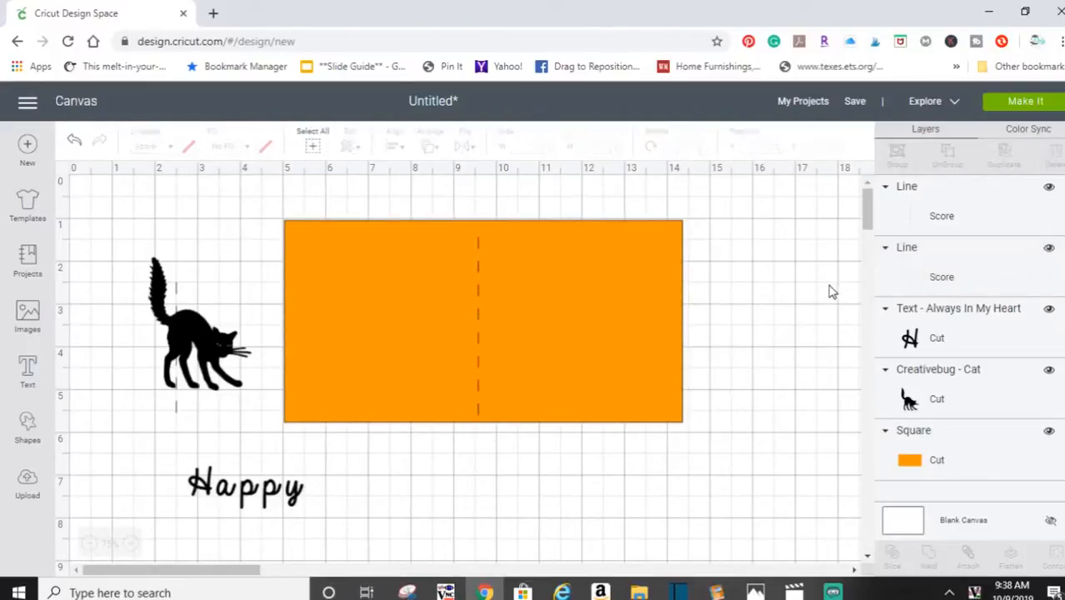
pyautogui.click(476, 381)
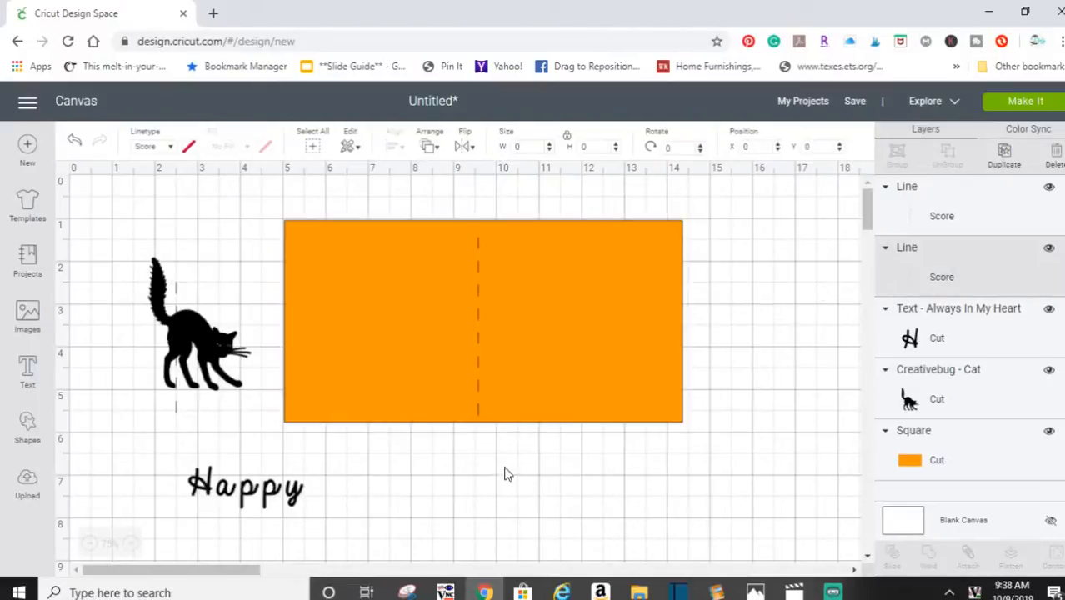
pyautogui.moveTo(498, 444); pyautogui.dragTo(505, 461)
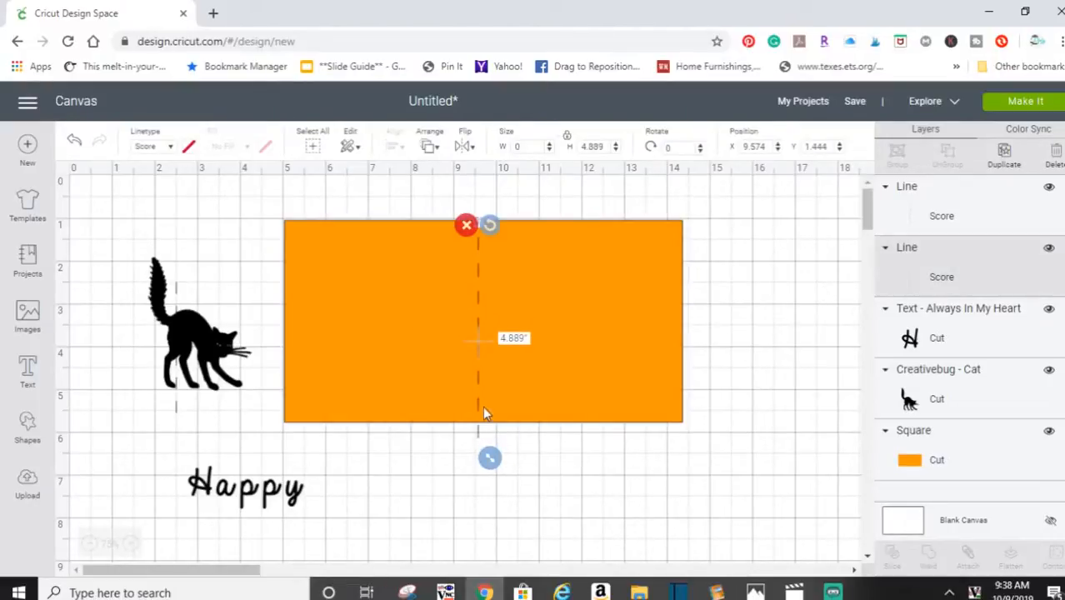
pyautogui.moveTo(478, 403); pyautogui.dragTo(477, 401)
pyautogui.moveTo(477, 386); pyautogui.dragTo(476, 385)
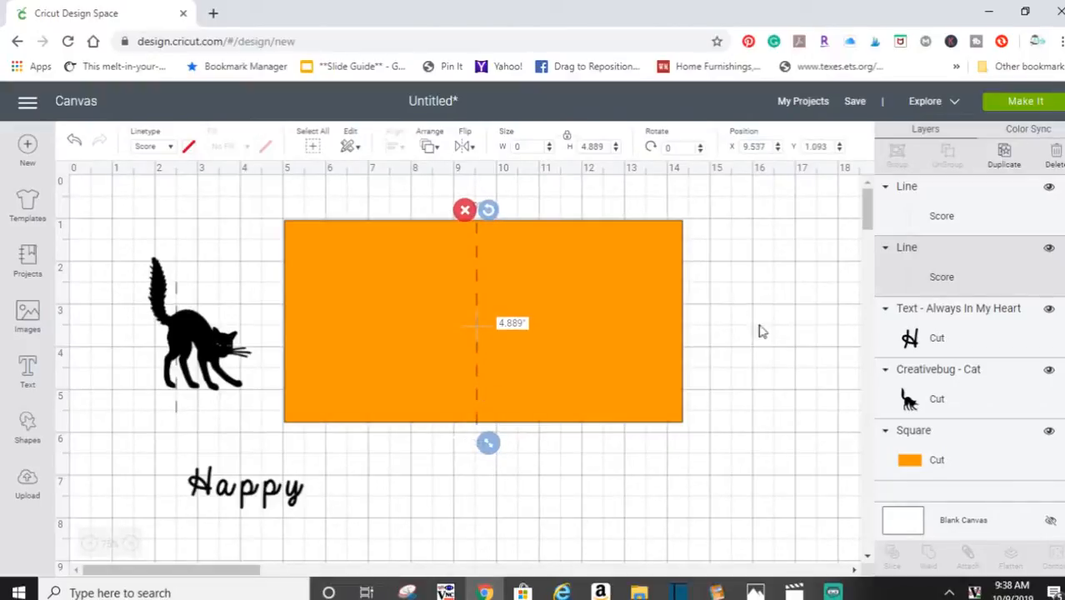
pyautogui.click(802, 306)
# - Pull the extra score line away from the cat and delete it
pyautogui.click(226, 355)
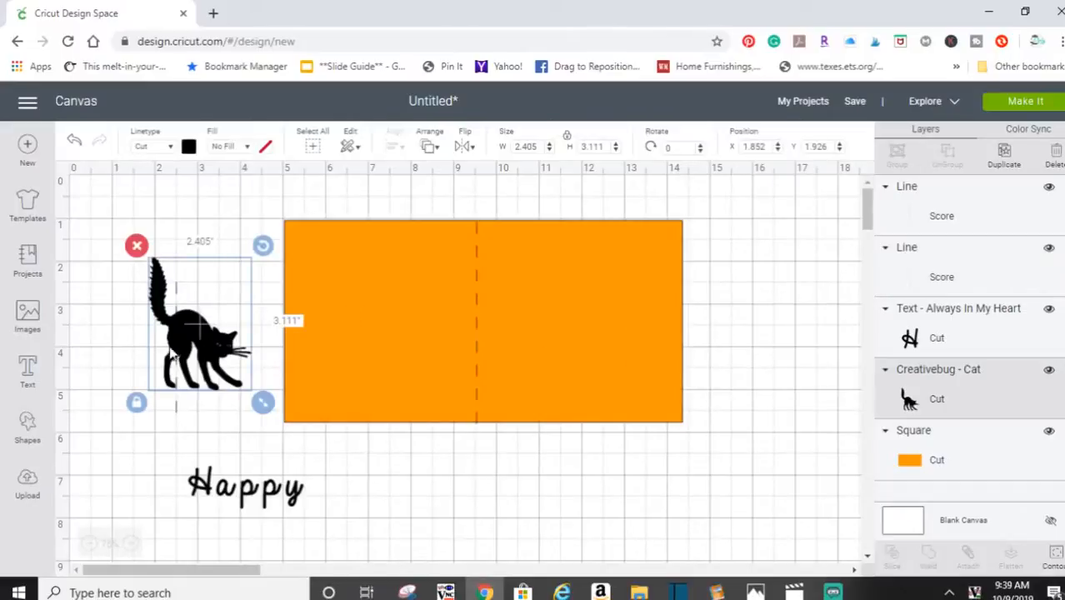
pyautogui.moveTo(483, 359); pyautogui.dragTo(395, 473)
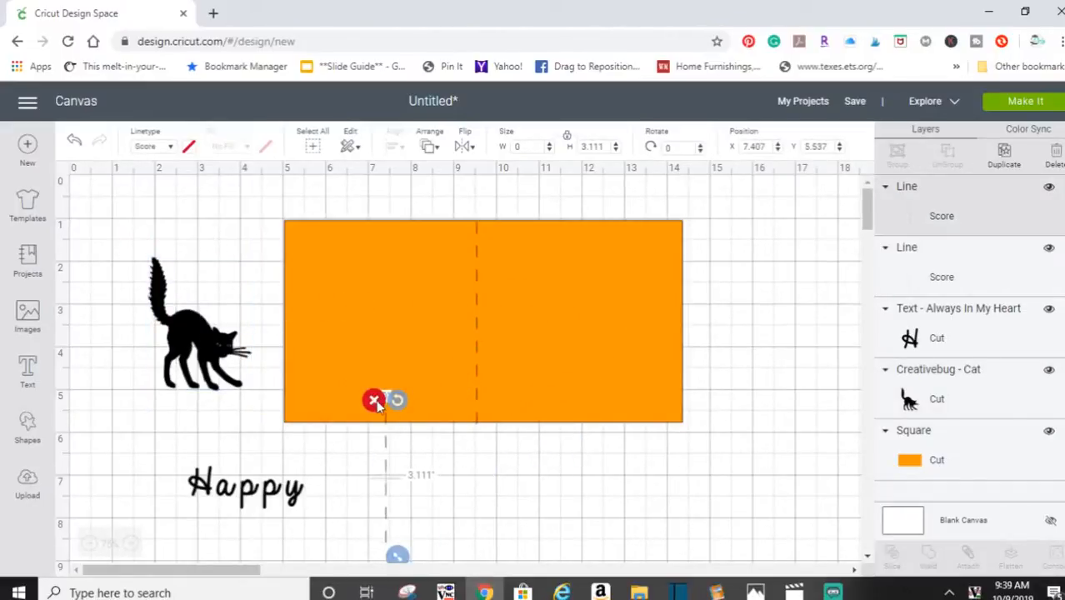
pyautogui.click(375, 401)
# - Move the cat onto the rectangle's right half, at about X 10.69, Y 2.39
pyautogui.click(971, 334)
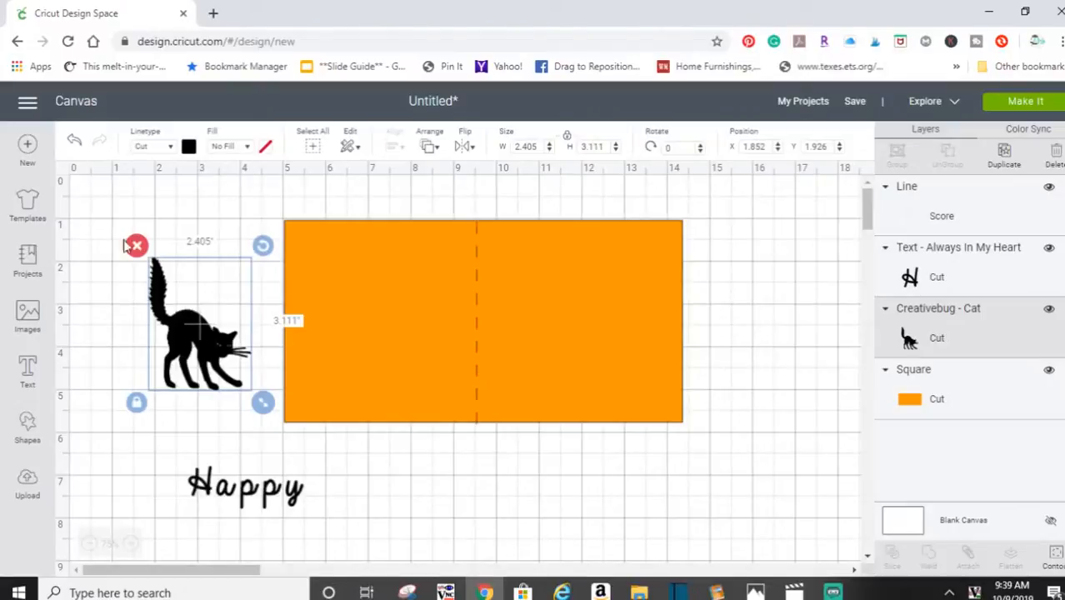
pyautogui.moveTo(211, 346); pyautogui.dragTo(585, 351)
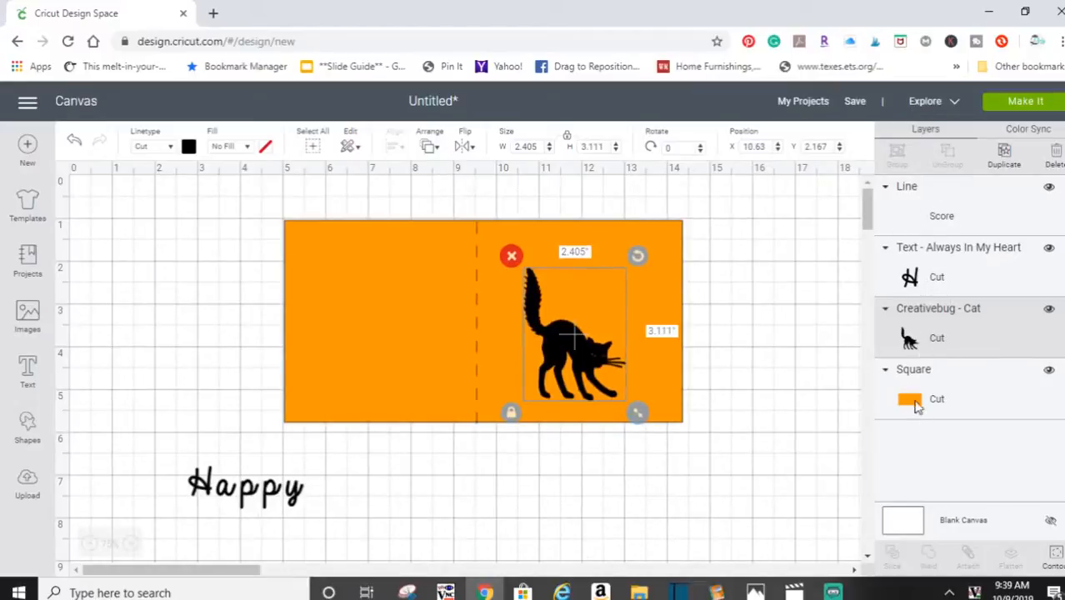
pyautogui.moveTo(566, 385); pyautogui.dragTo(581, 375)
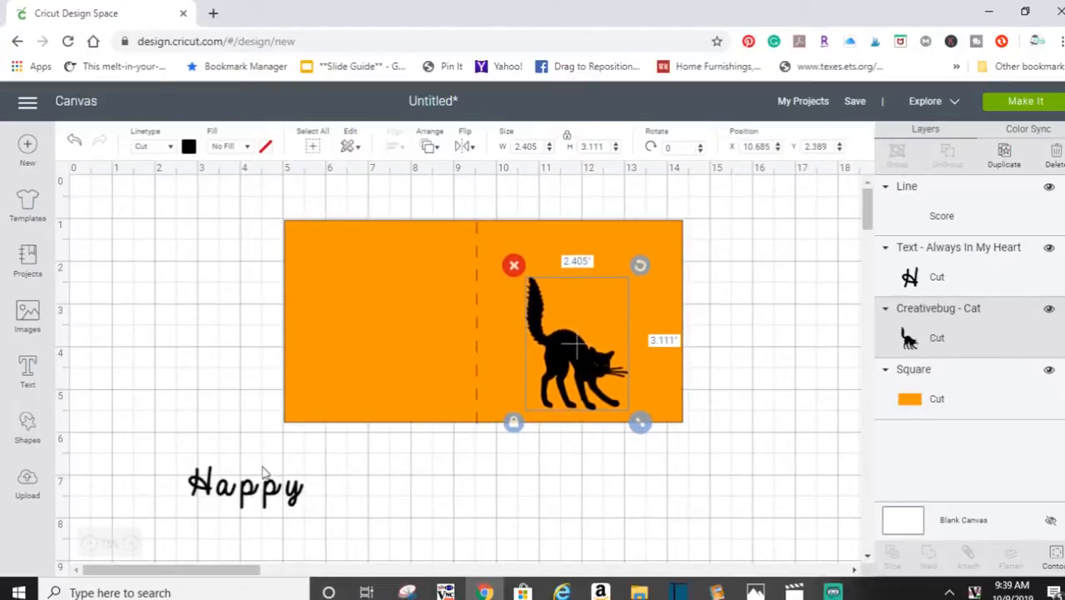
# - Move the Happy text above the cat on the rectangle's right half, at about X 11.18, Y 1.18
pyautogui.click(268, 500)
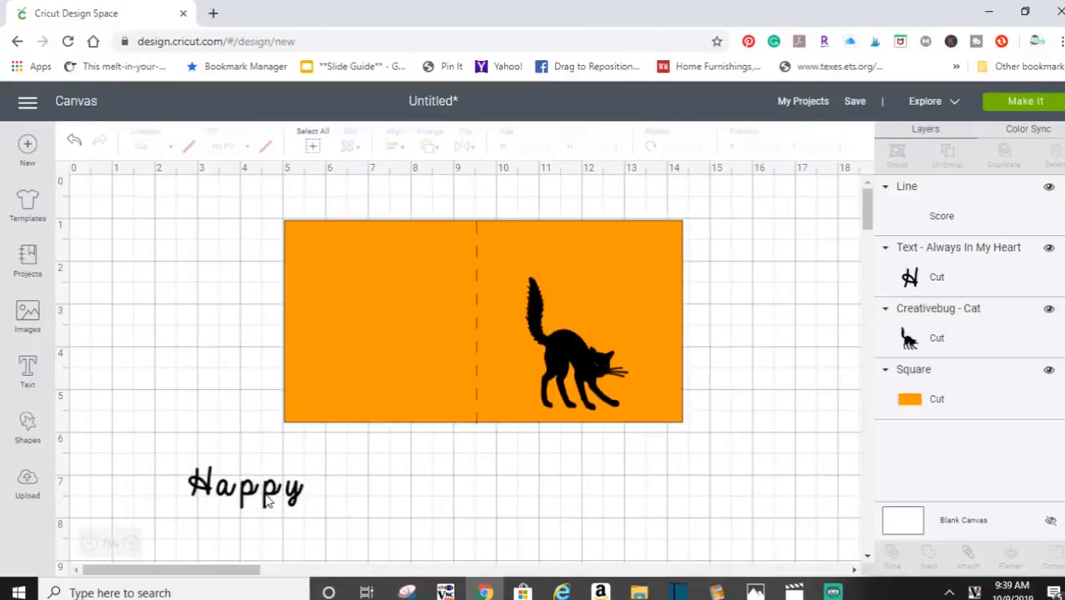
pyautogui.click(294, 499)
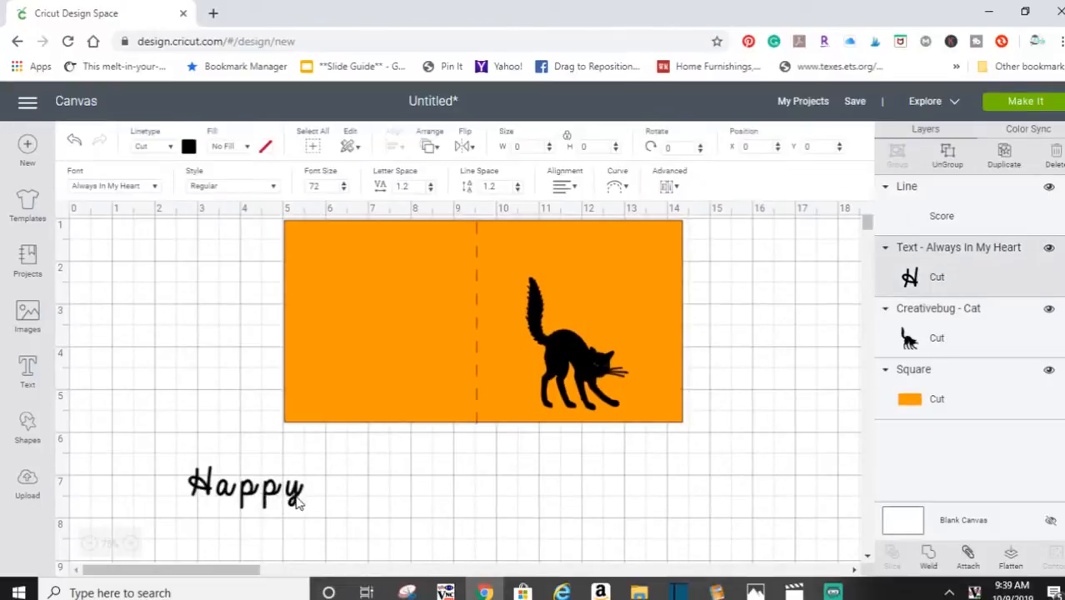
pyautogui.moveTo(294, 498); pyautogui.dragTo(457, 380)
pyautogui.moveTo(582, 279); pyautogui.dragTo(642, 261)
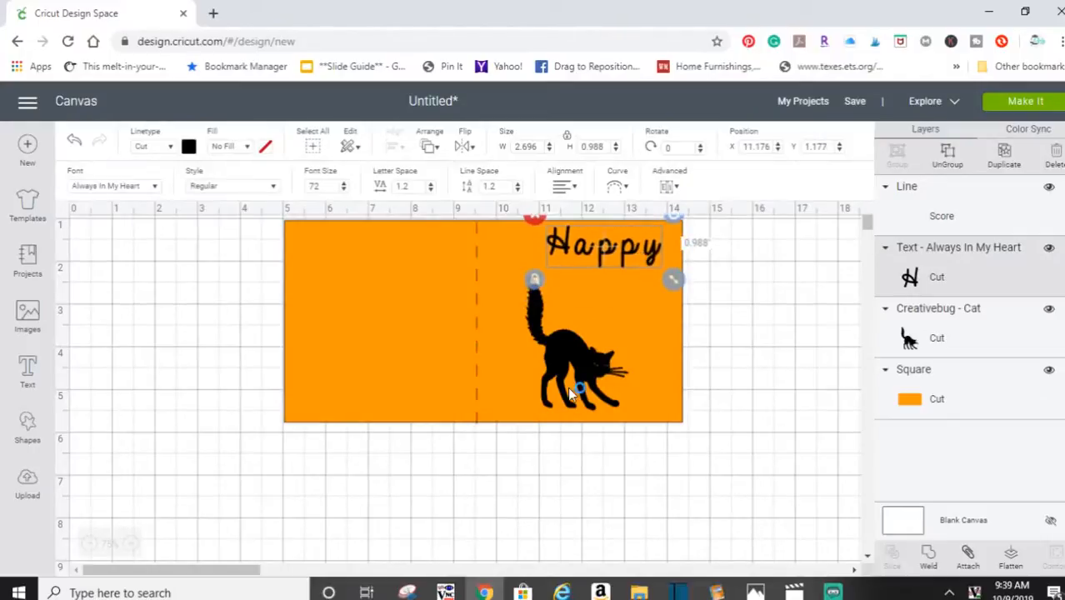
# - Shift the cat left and down beside the score line, and nudge the rectangle to about X 5.18, Y 1.02
pyautogui.moveTo(573, 382); pyautogui.dragTo(551, 380)
pyautogui.click(623, 255)
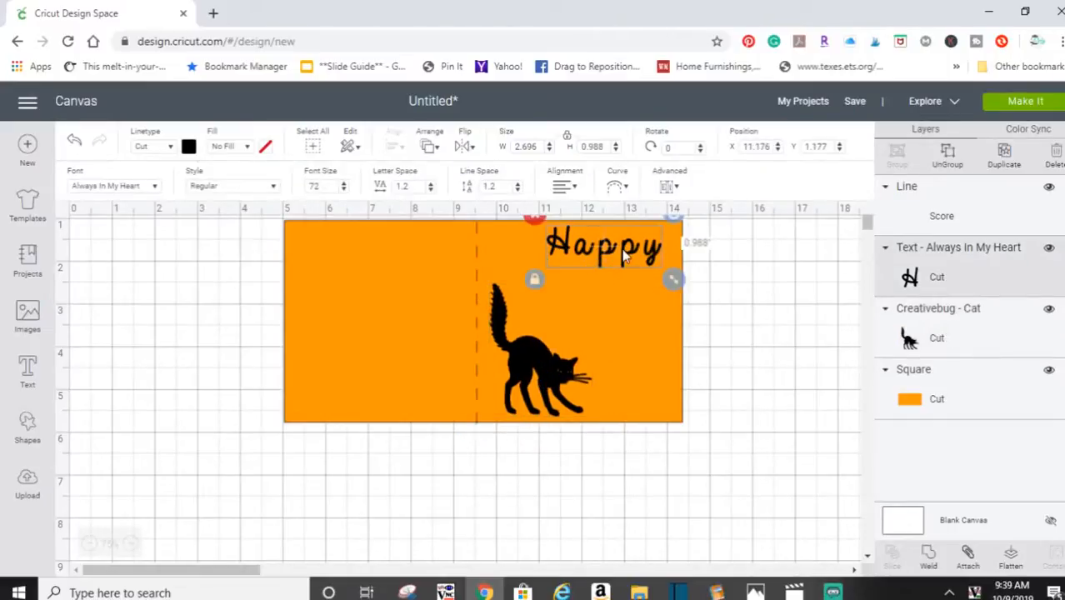
pyautogui.moveTo(672, 252); pyautogui.dragTo(679, 251)
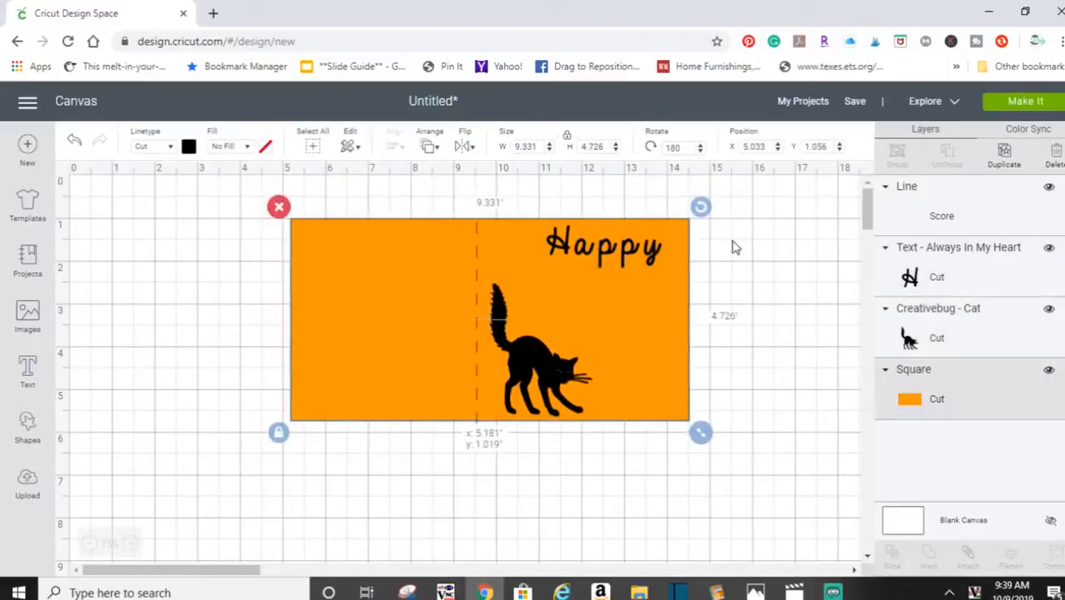
pyautogui.click(734, 253)
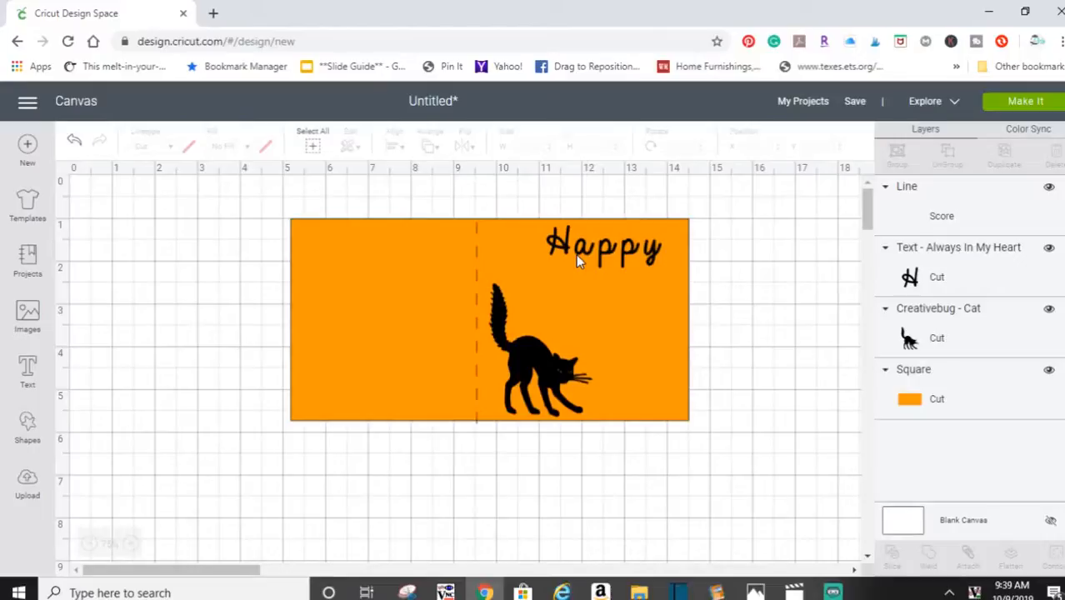
# - Move the Happy text off the rectangle, tighten its letter spacing to -0.6, and weld its letters together
pyautogui.moveTo(576, 258); pyautogui.dragTo(658, 493)
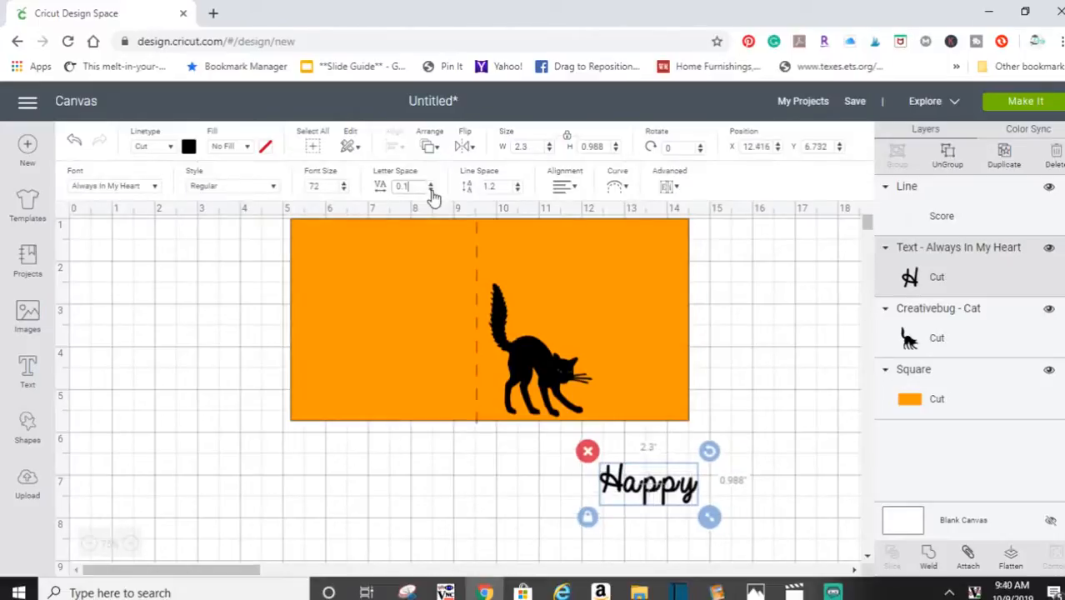
pyautogui.click(431, 191)
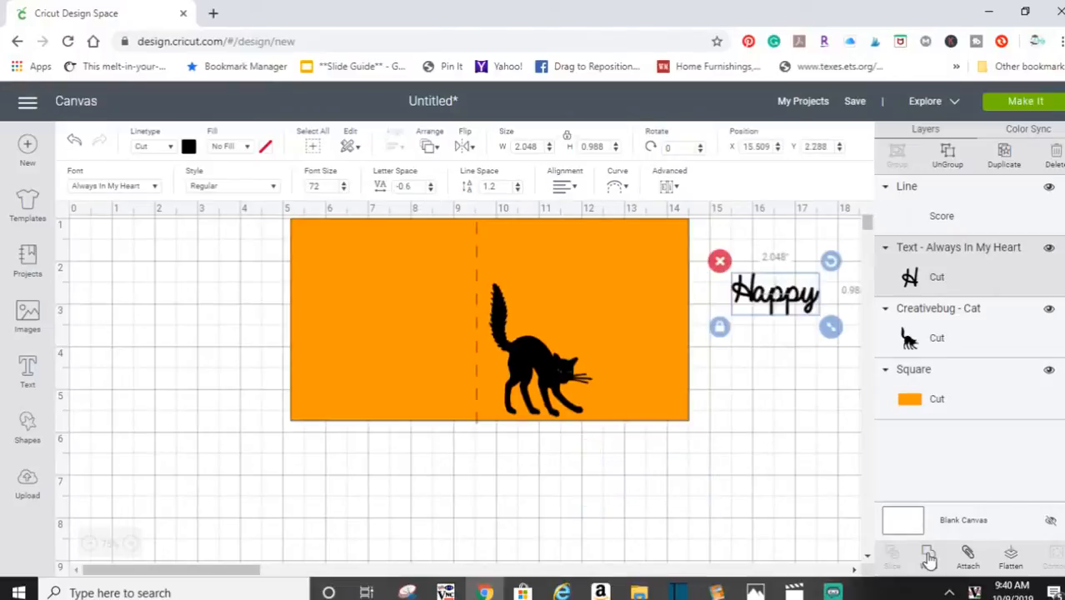
pyautogui.click(929, 555)
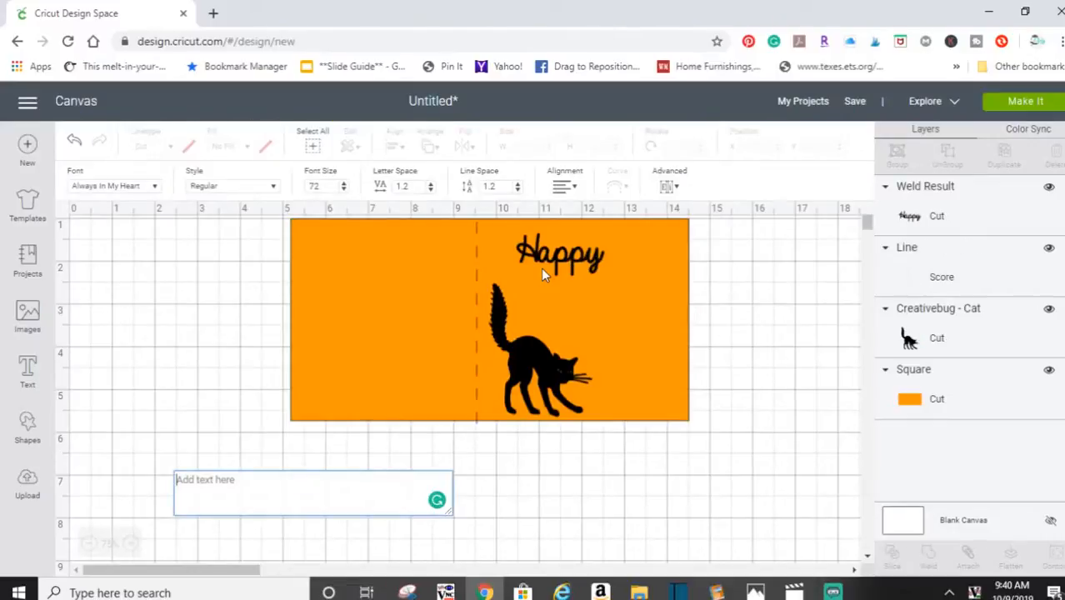
# - Move the welded Happy text off the rectangle to its right, at about X 15.51, Y 2.29
pyautogui.click(568, 257)
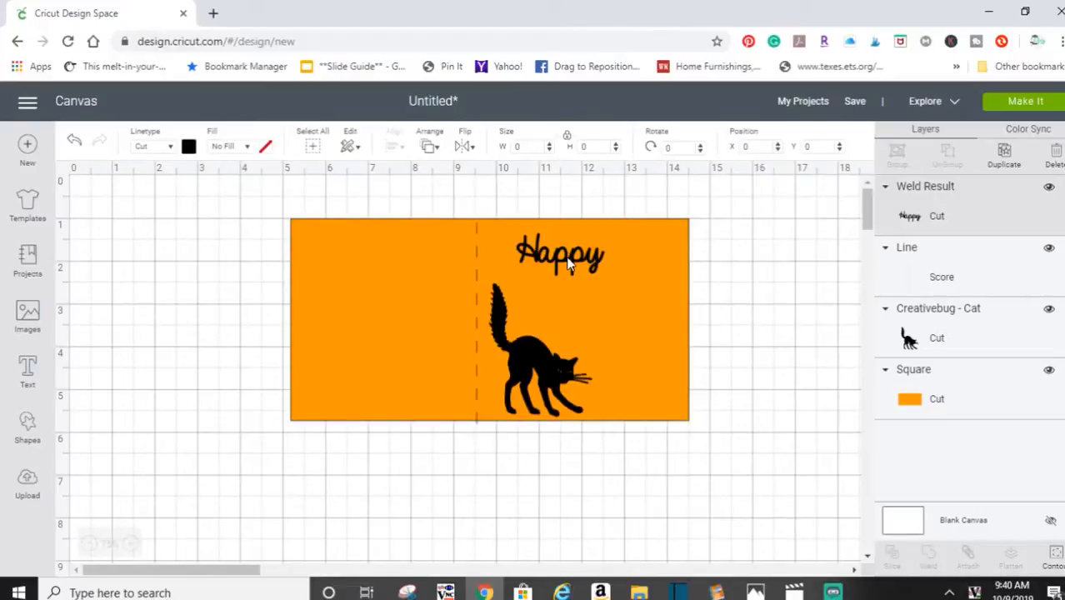
pyautogui.moveTo(566, 257); pyautogui.dragTo(781, 296)
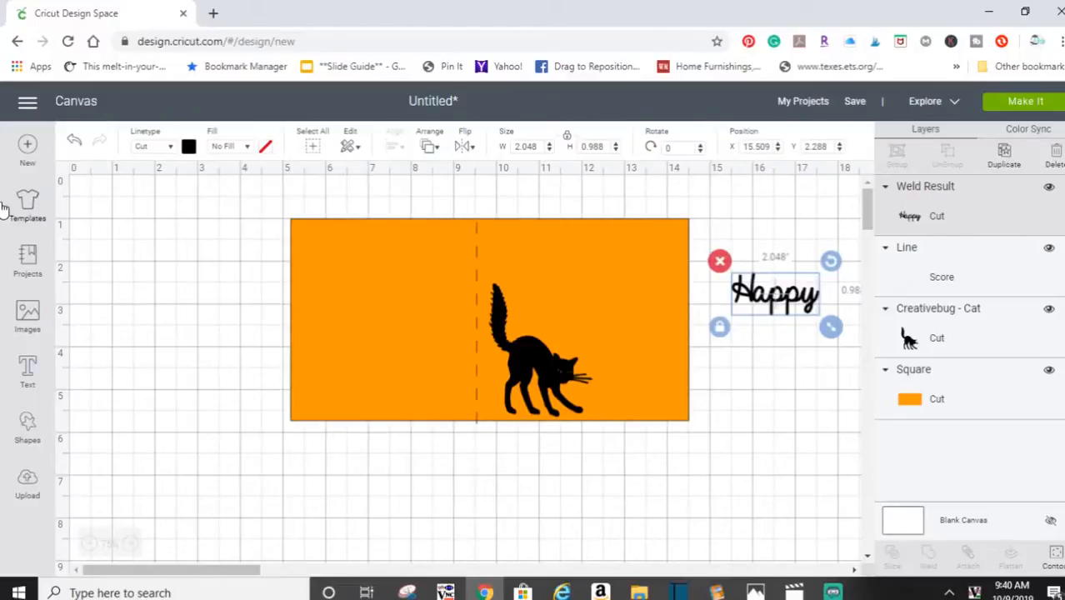
pyautogui.click(706, 304)
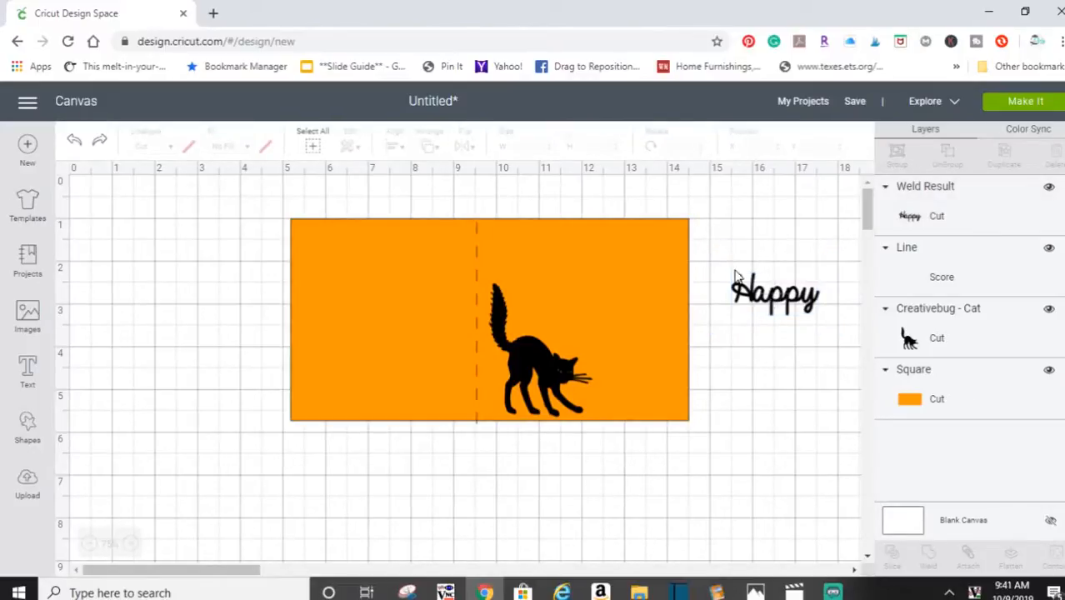
pyautogui.click(737, 278)
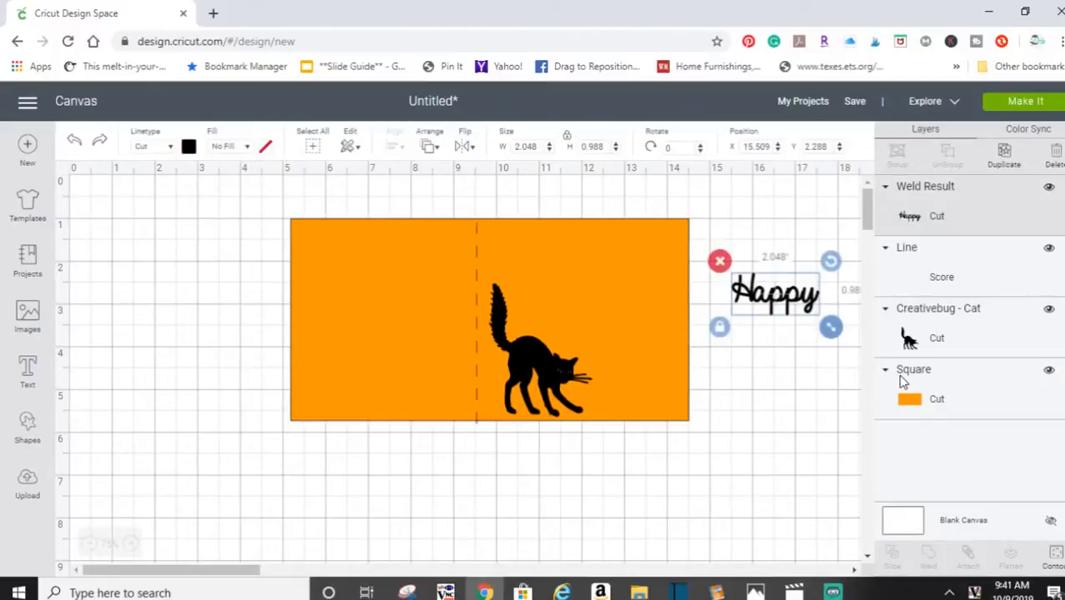
# - Add a text object reading Halloween below the orange rectangle
pyautogui.click(28, 371)
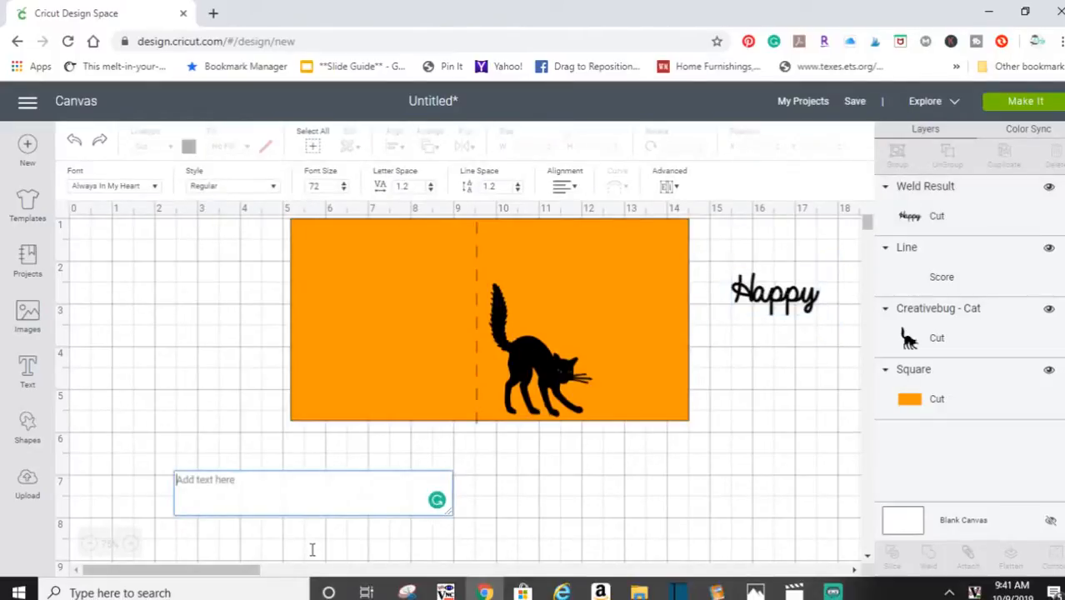
pyautogui.write('Hall')
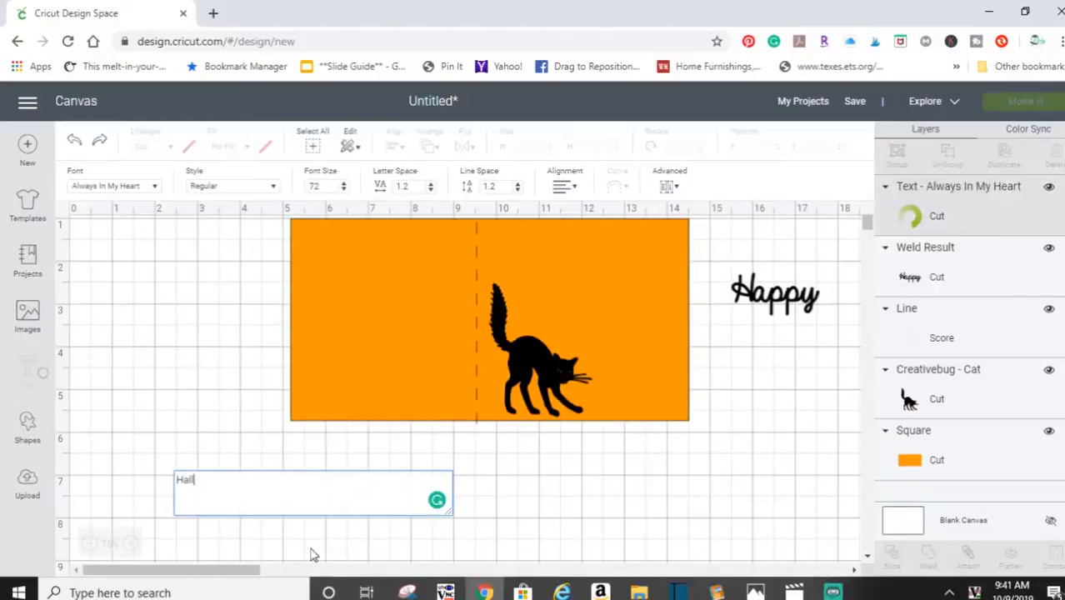
pyautogui.write('oween')
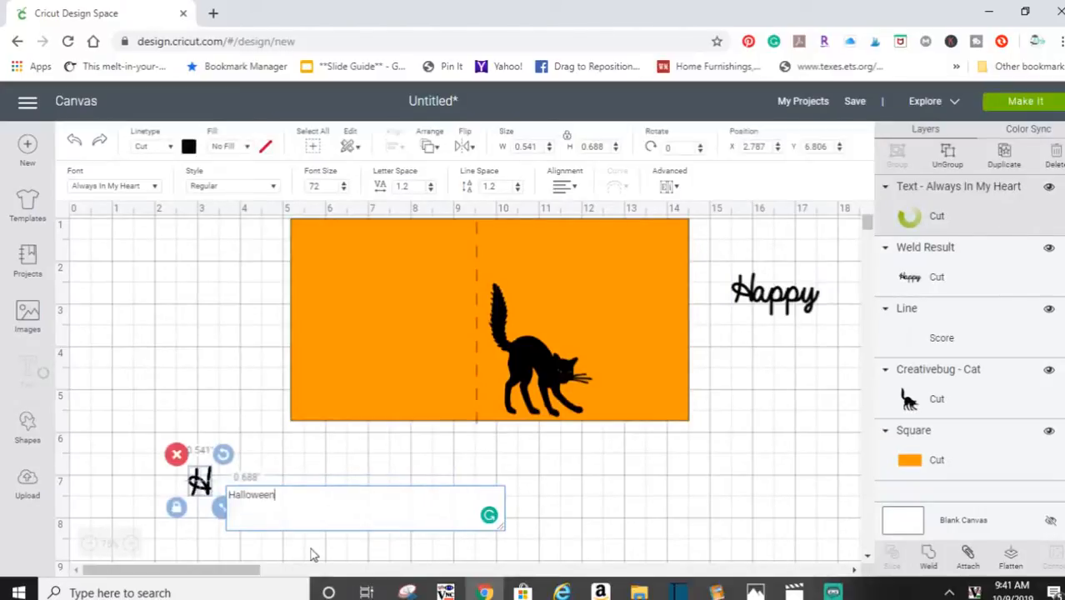
# - Set the Halloween text's letter spacing to 0.1
pyautogui.click(415, 187)
pyautogui.press('BackSpace')
pyautogui.press('BackSpace')
pyautogui.press('BackSpace')
pyautogui.write('0')
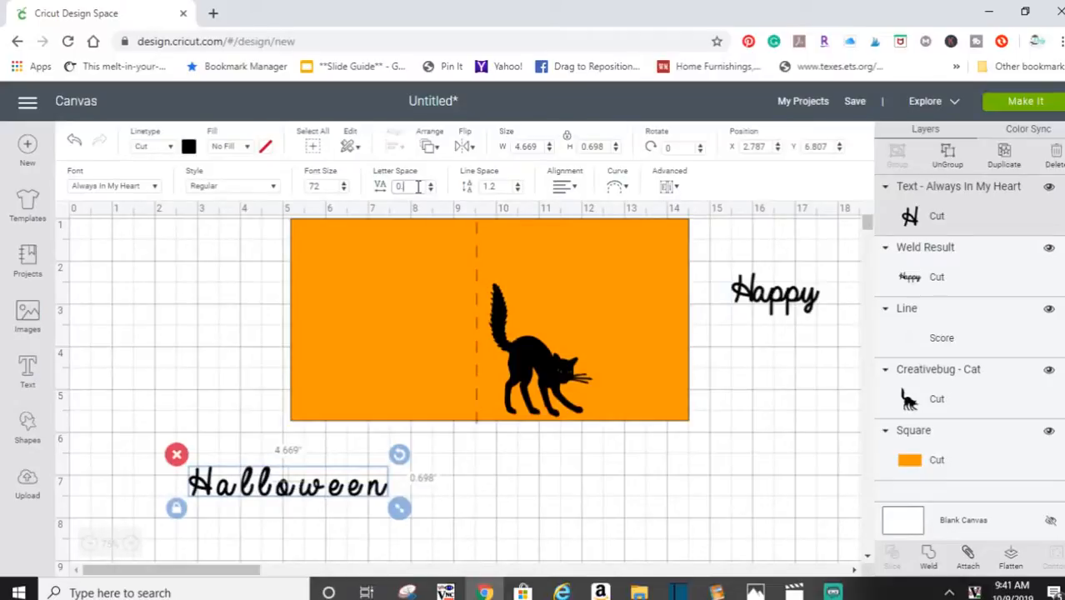
pyautogui.write('.1')
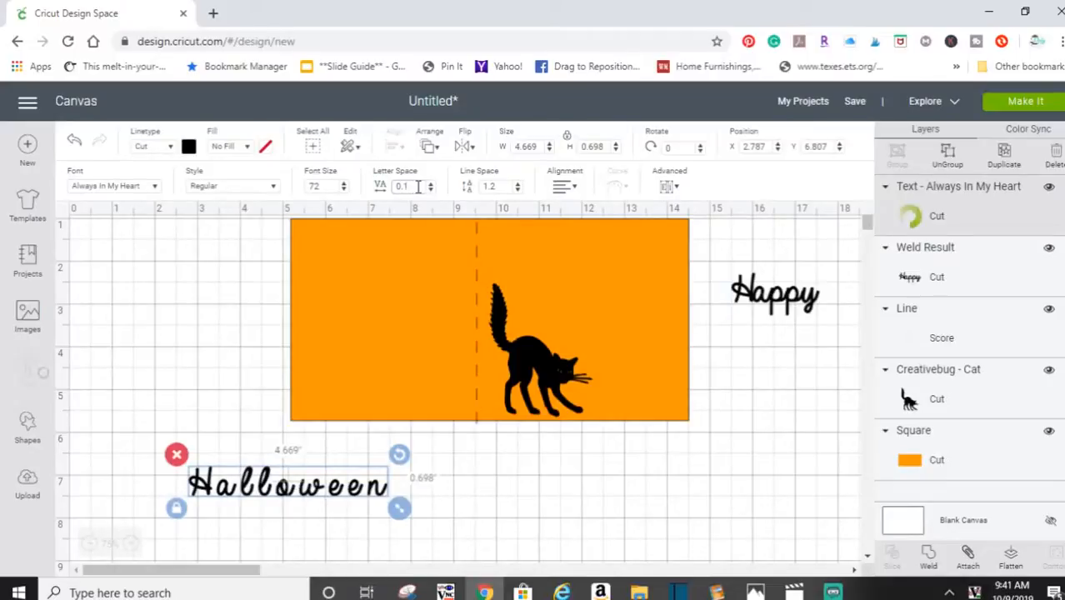
# - Tighten the Halloween text's letter spacing to -0.2 so its letters overlap
pyautogui.press('Return')
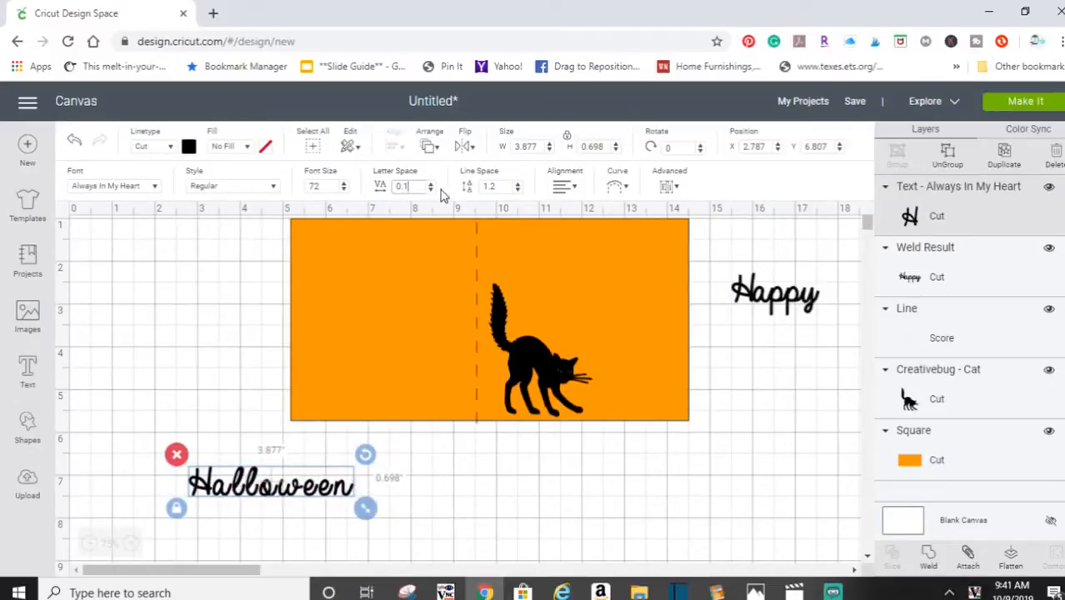
pyautogui.click(432, 189)
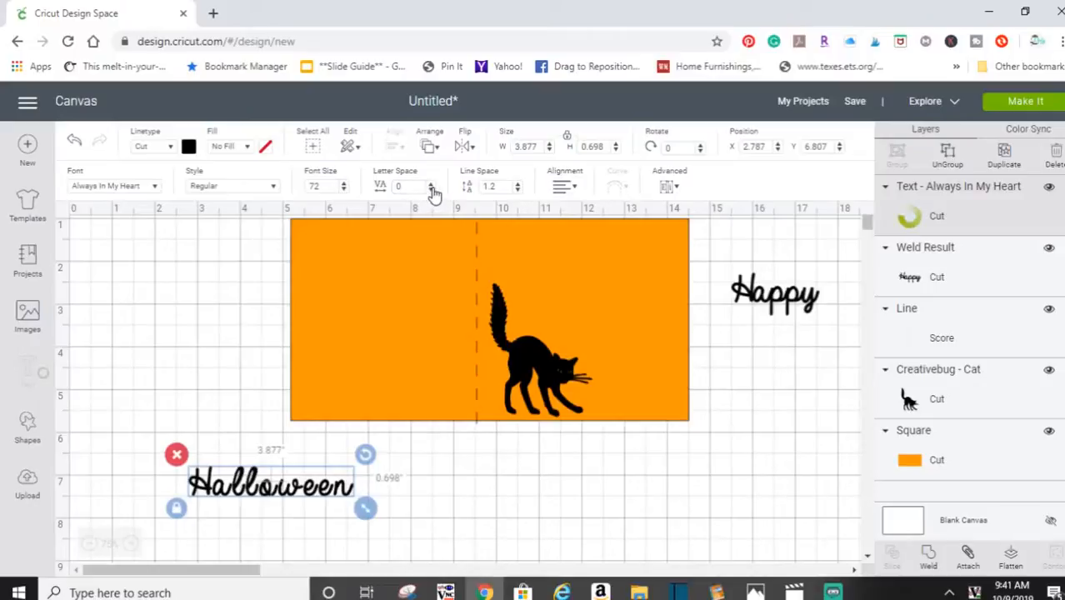
pyautogui.click(432, 189)
pyautogui.click(432, 189)
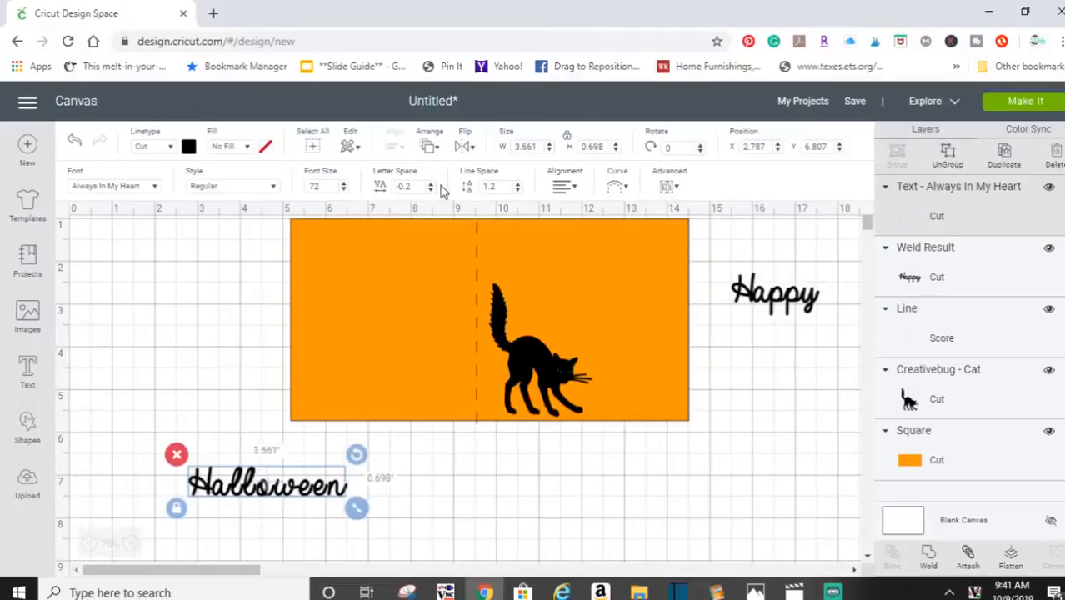
pyautogui.click(457, 522)
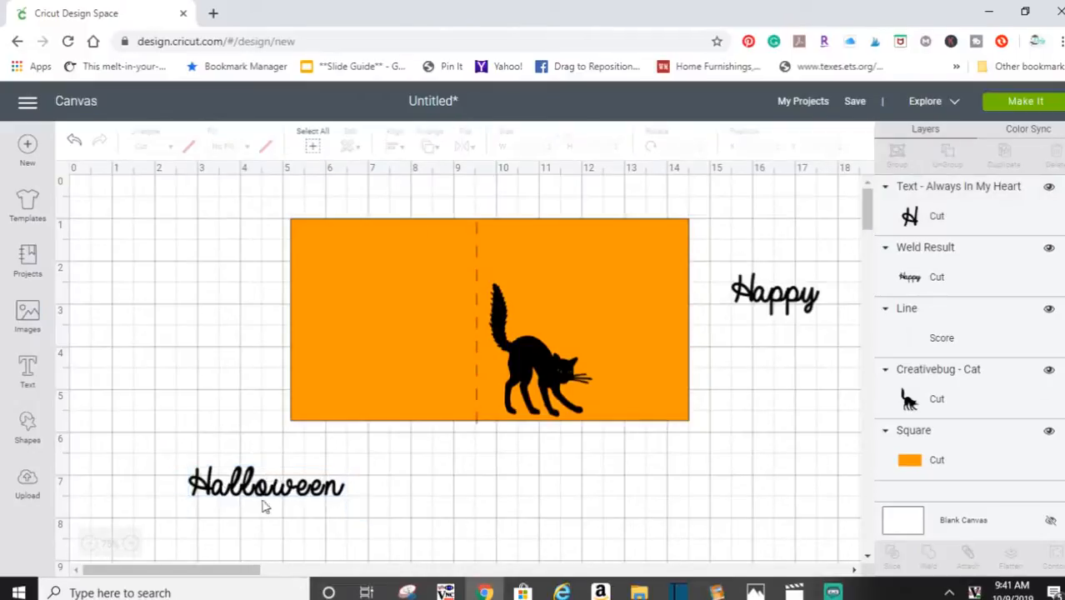
# - Move the Halloween text above the cat on the card's right half and place the Happy text directly over it
pyautogui.click(257, 498)
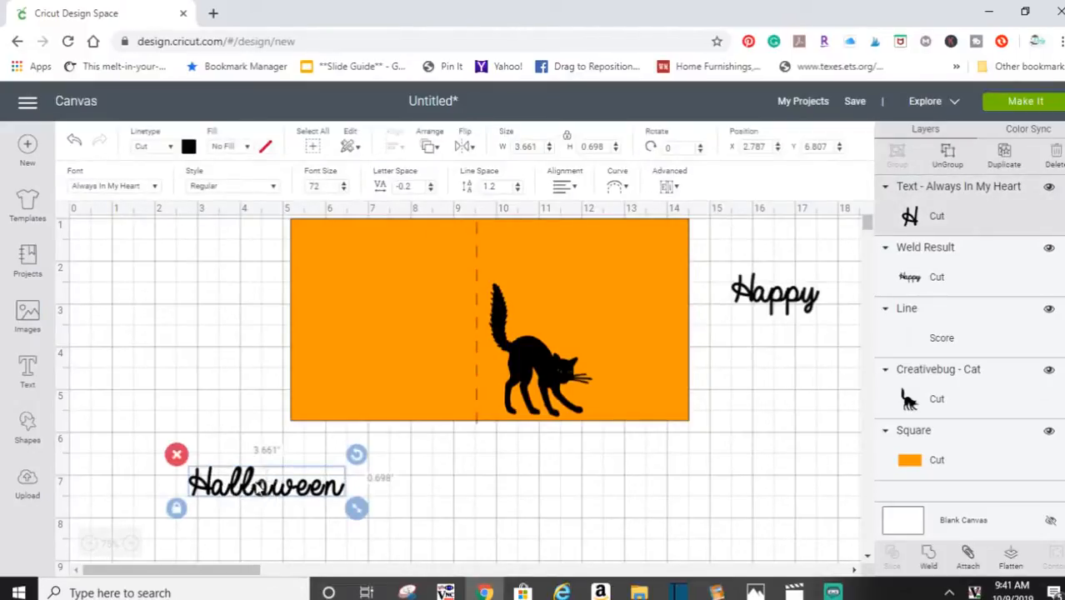
pyautogui.moveTo(258, 498); pyautogui.dragTo(592, 324)
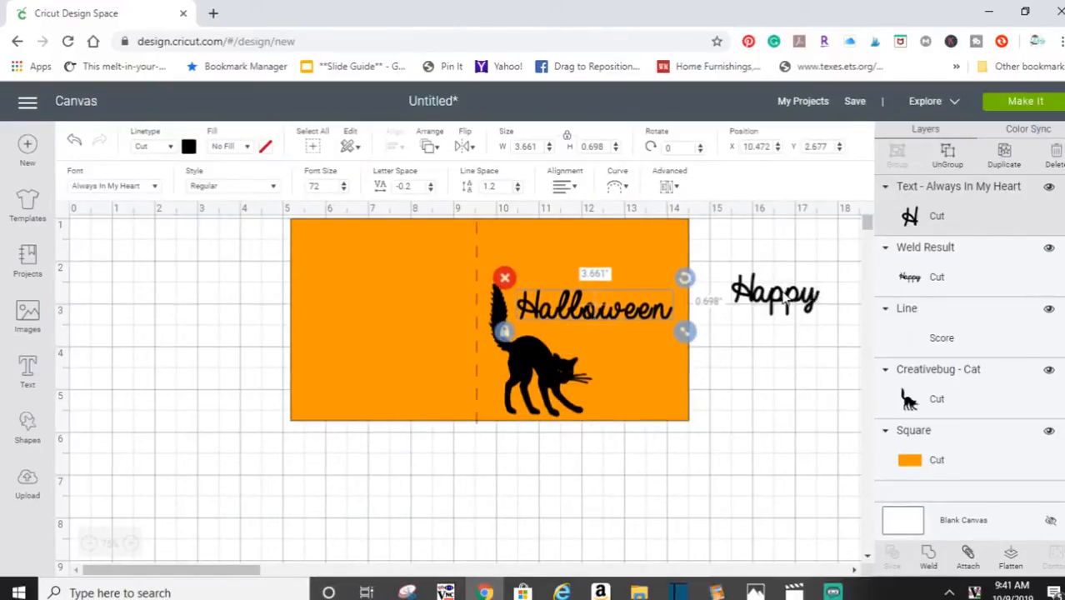
pyautogui.click(781, 293)
pyautogui.moveTo(779, 296); pyautogui.dragTo(586, 266)
pyautogui.click(771, 339)
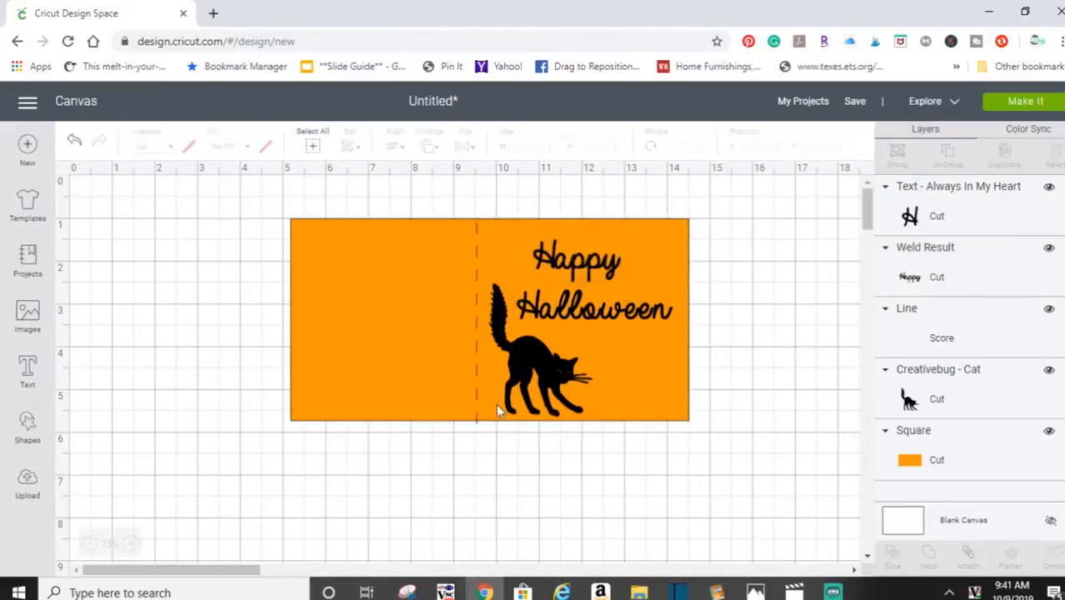
# - Shrink the cat to about 1.90 by 2.46 in and move it to about X 10.57, Y 3.17
pyautogui.click(500, 400)
pyautogui.moveTo(610, 434); pyautogui.dragTo(588, 404)
pyautogui.moveTo(547, 375); pyautogui.dragTo(573, 398)
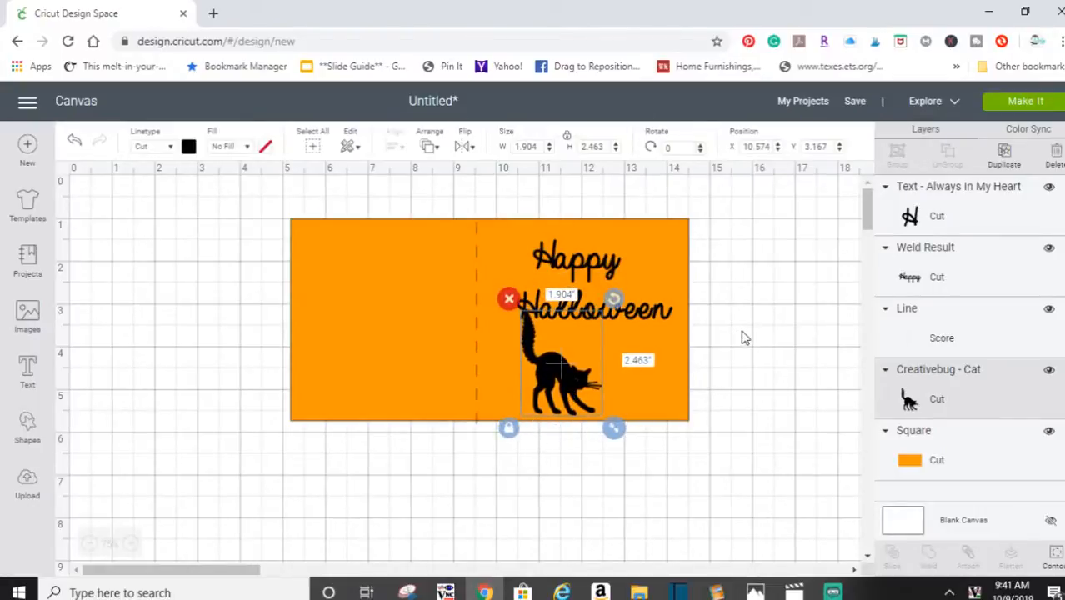
pyautogui.click(742, 337)
# - Reposition the Happy text at about X 10.86, Y 1.27 and the Halloween text below it at about X 10.12, Y 2.31
pyautogui.moveTo(620, 310); pyautogui.dragTo(624, 298)
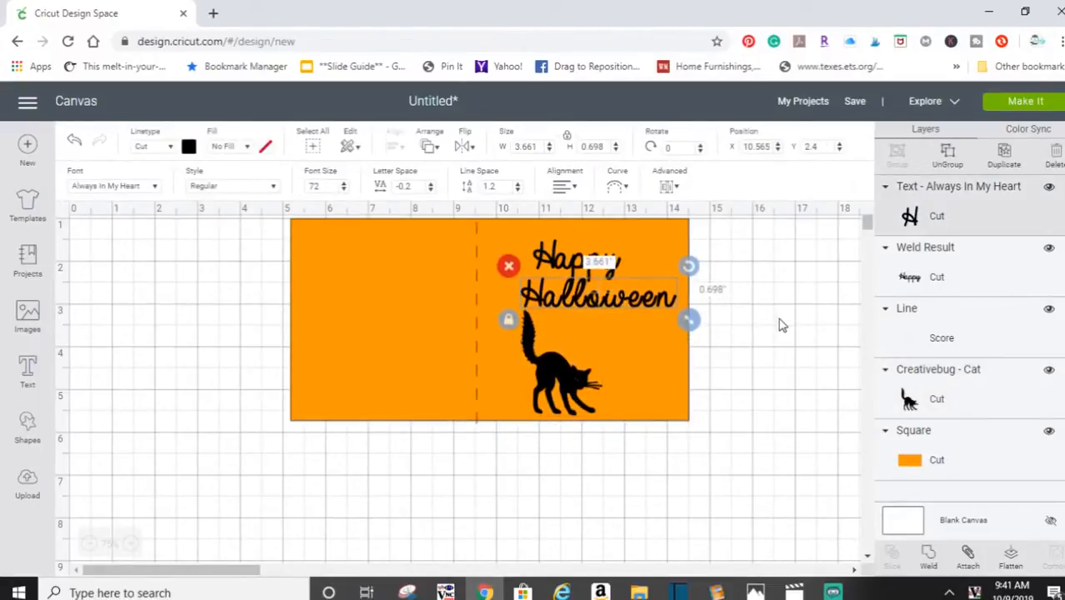
pyautogui.click(781, 372)
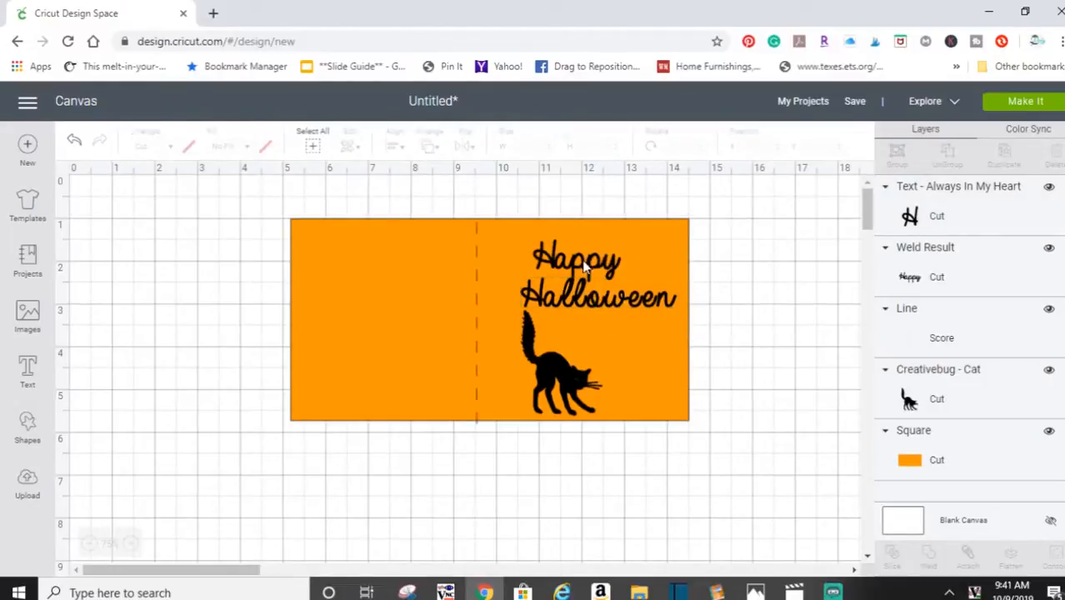
pyautogui.moveTo(584, 255); pyautogui.dragTo(583, 250)
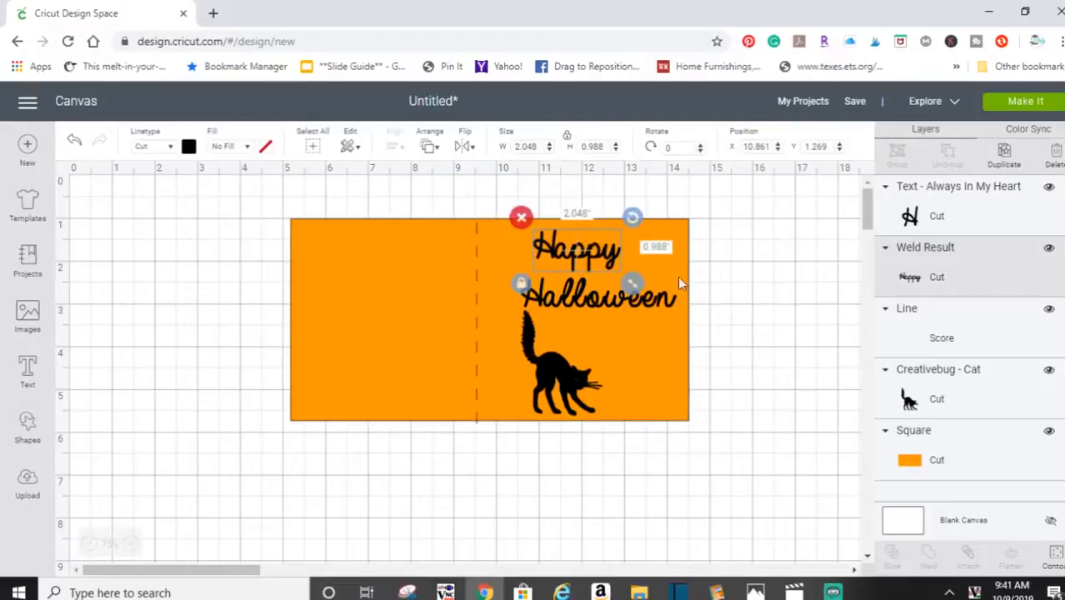
pyautogui.click(589, 307)
pyautogui.moveTo(596, 297); pyautogui.dragTo(569, 289)
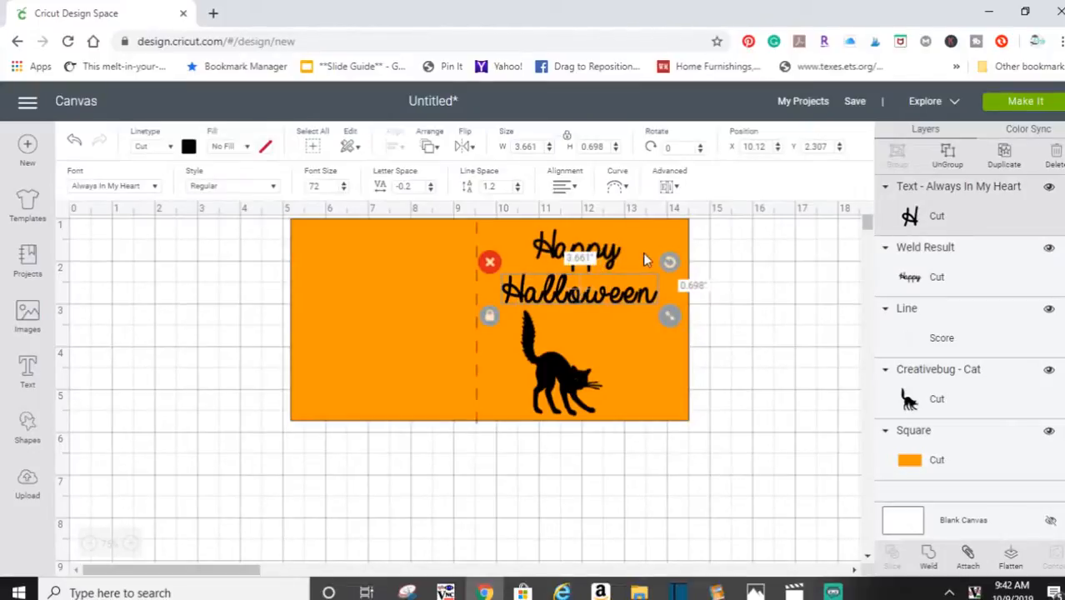
# - Curve the Halloween text to a diameter of 14.059 and shift the cat right beneath its middle
pyautogui.click(627, 193)
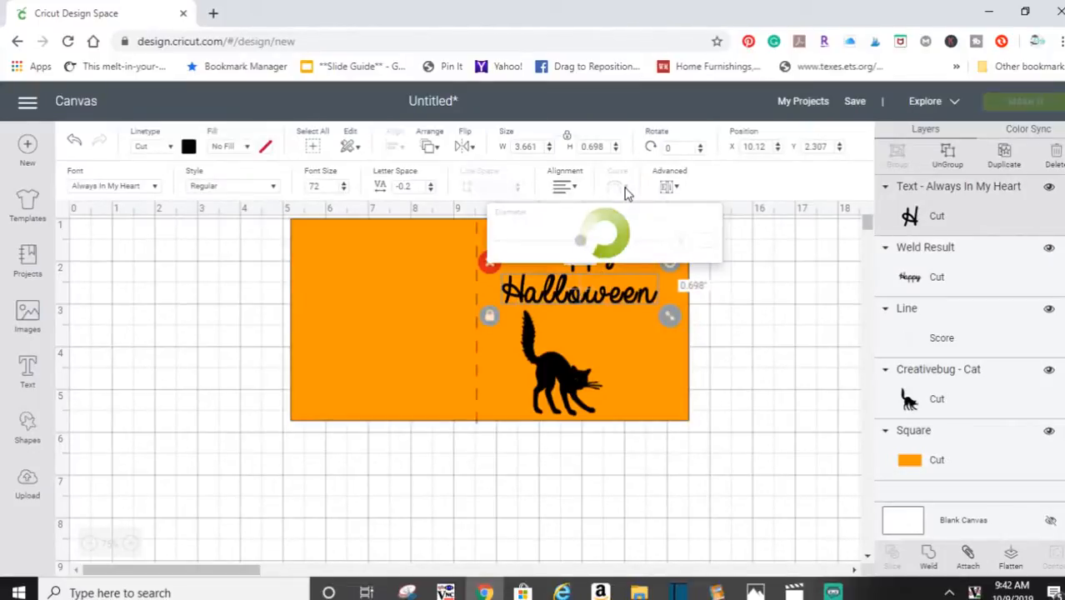
pyautogui.moveTo(586, 244); pyautogui.dragTo(614, 259)
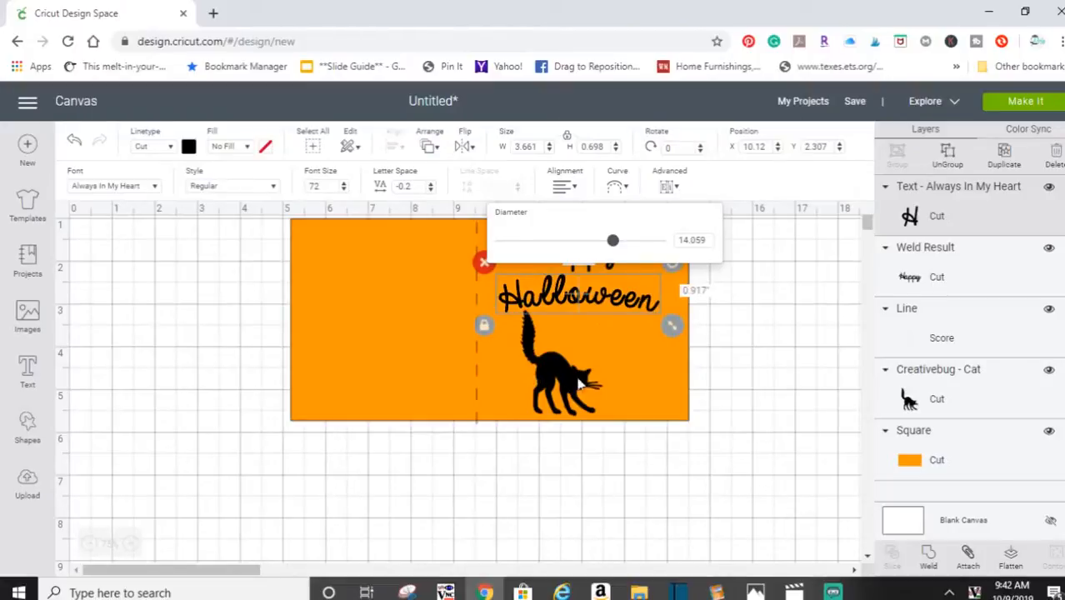
pyautogui.click(590, 380)
pyautogui.moveTo(590, 380); pyautogui.dragTo(596, 383)
# - Raise the Happy text to about Y 1.12, the Halloween text to about Y 2.04 and the cat to about X 11.20, Y 3.02
pyautogui.click(617, 251)
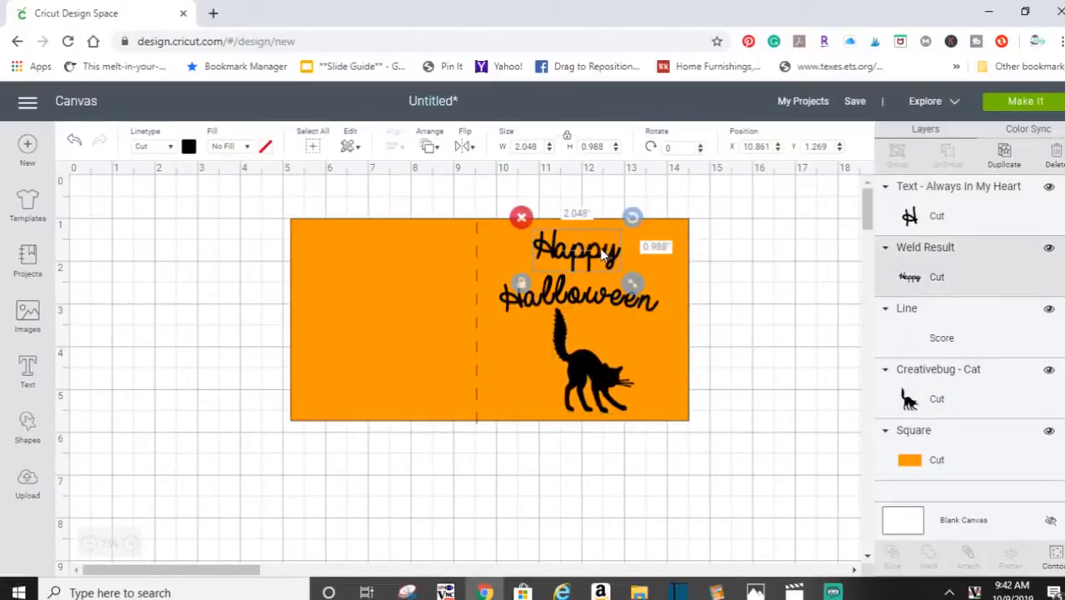
pyautogui.click(645, 260)
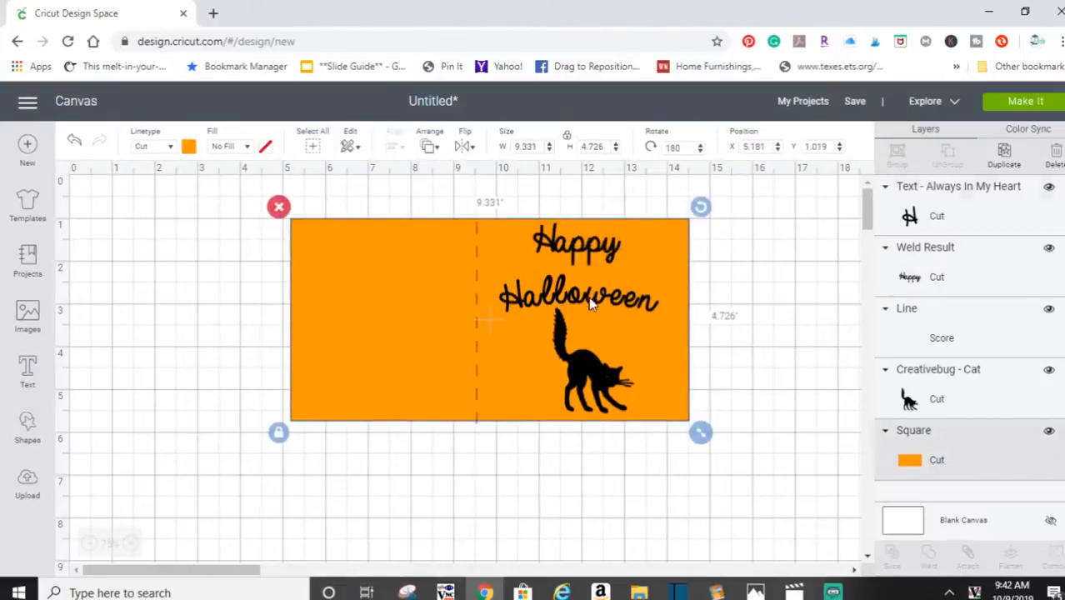
pyautogui.click(585, 296)
pyautogui.moveTo(588, 303); pyautogui.dragTo(588, 293)
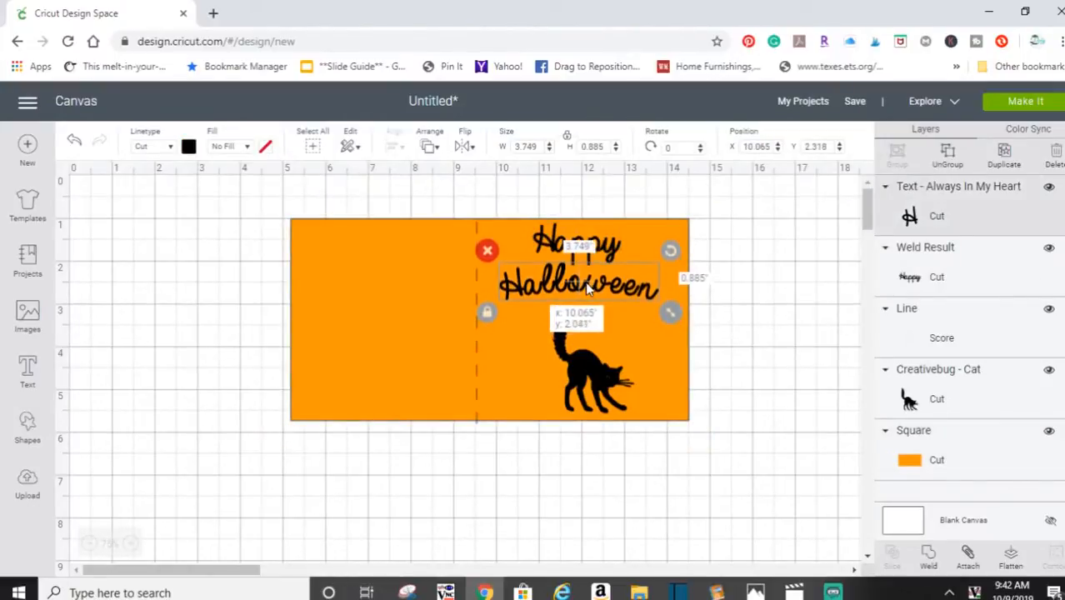
pyautogui.click(694, 370)
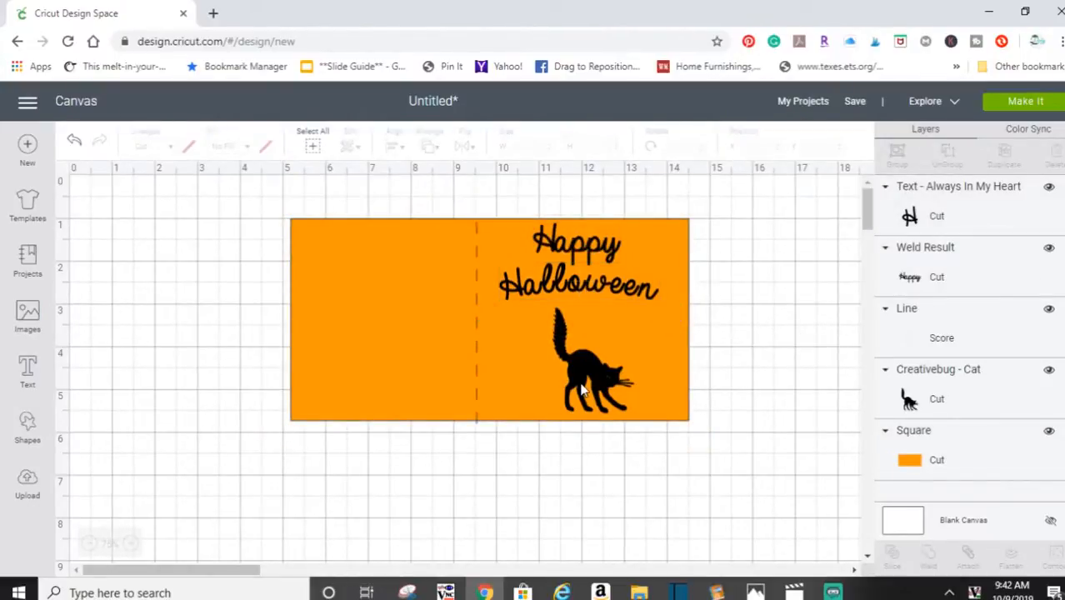
pyautogui.moveTo(581, 384); pyautogui.dragTo(576, 380)
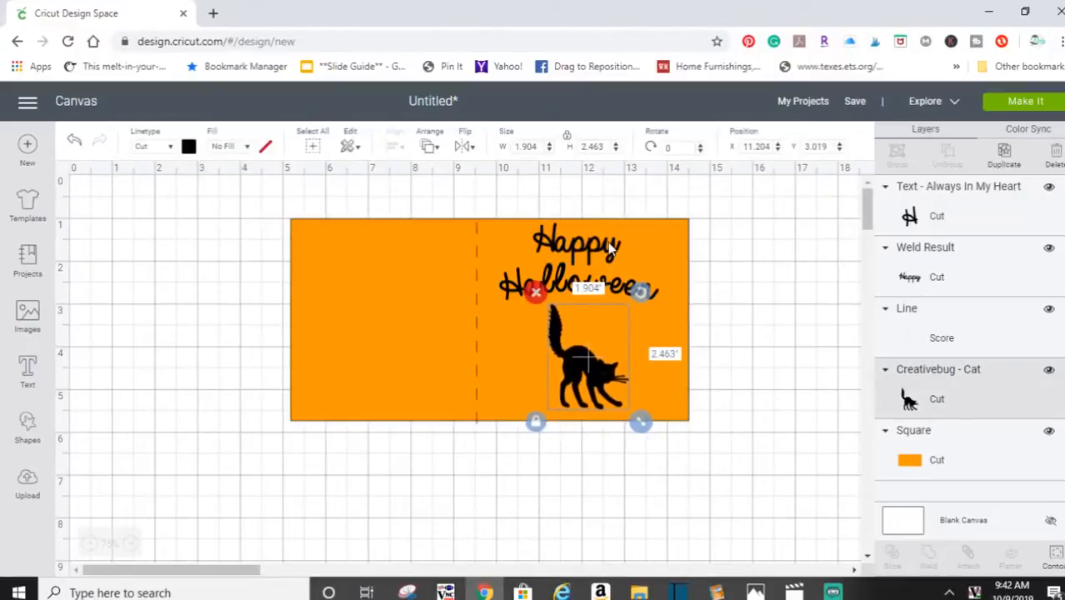
# - Enlarge the Happy text to about 2.20 in wide and the Halloween text to about 4.27 in wide
pyautogui.click(611, 247)
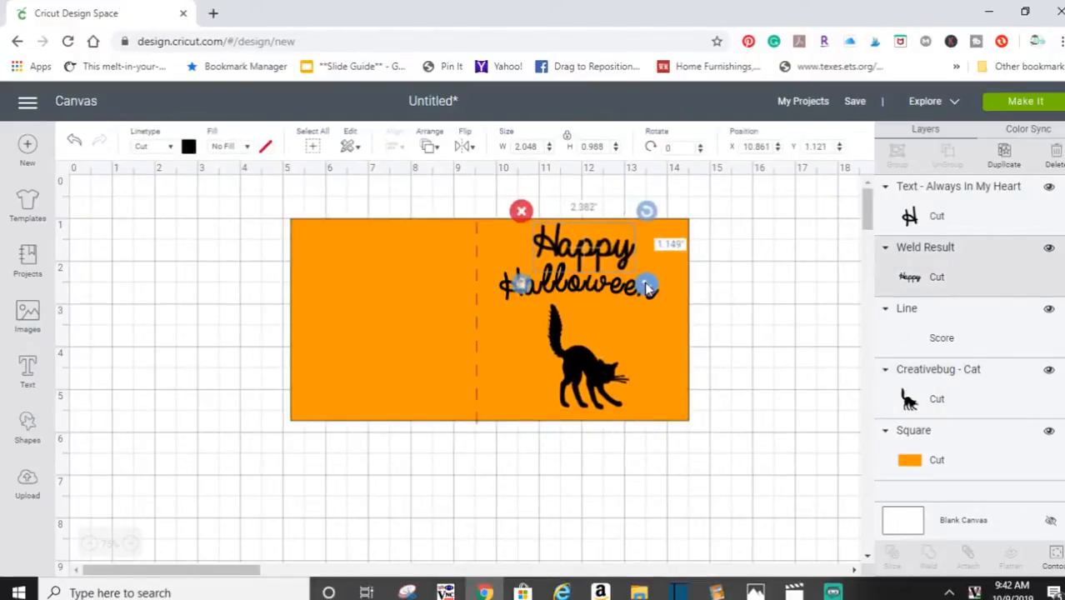
pyautogui.moveTo(640, 286); pyautogui.dragTo(613, 297)
pyautogui.click(653, 293)
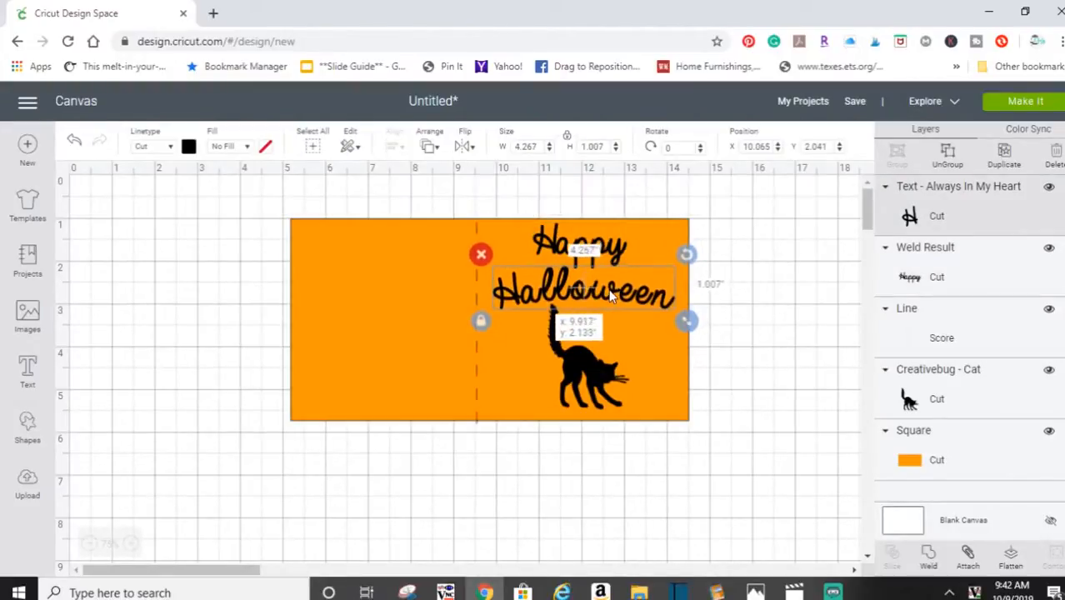
# - Lower the cat slightly and respace the lettering, with Halloween at about X 9.92, Y 2.23 and Happy at about X 10.84, Y 1.20
pyautogui.moveTo(607, 379); pyautogui.dragTo(610, 387)
pyautogui.click(753, 287)
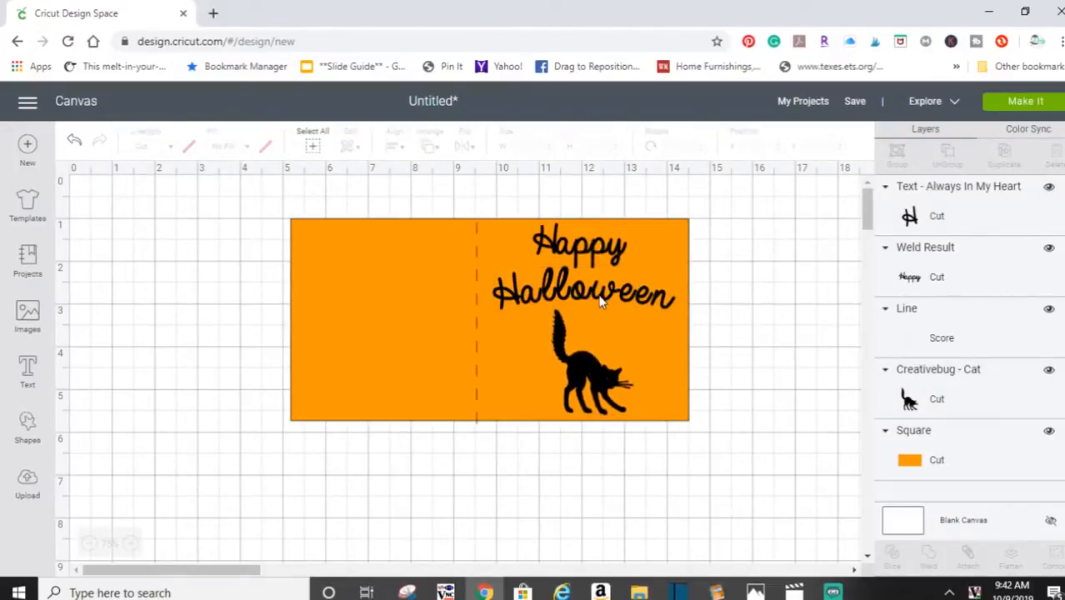
pyautogui.moveTo(600, 303); pyautogui.dragTo(599, 307)
pyautogui.click(606, 258)
pyautogui.moveTo(604, 258); pyautogui.dragTo(601, 259)
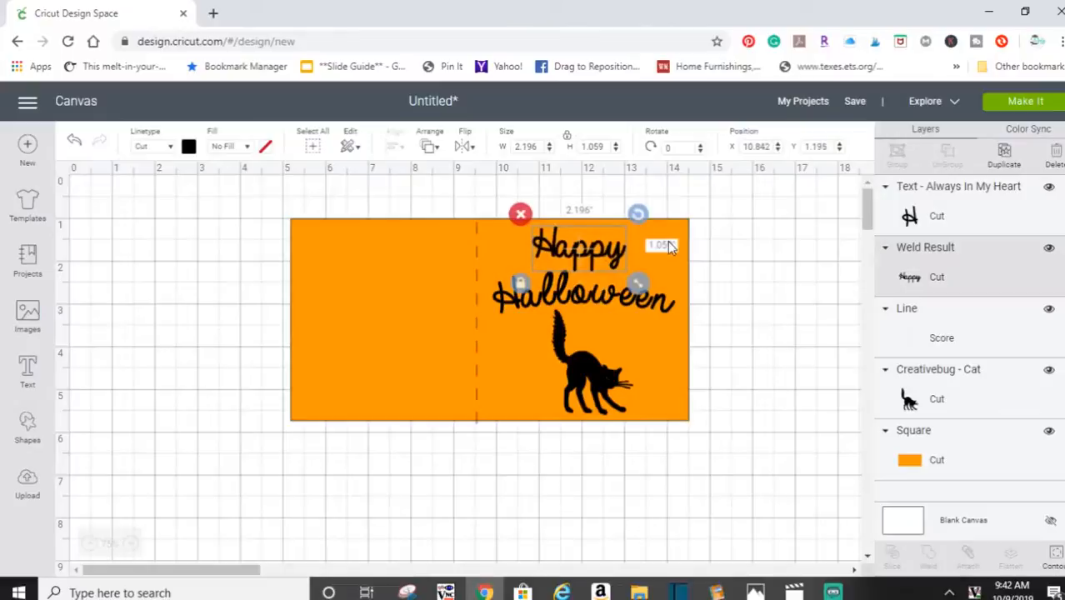
pyautogui.click(723, 270)
# - Change the linetype of both the Halloween and Happy texts from Cut to Draw
pyautogui.click(569, 297)
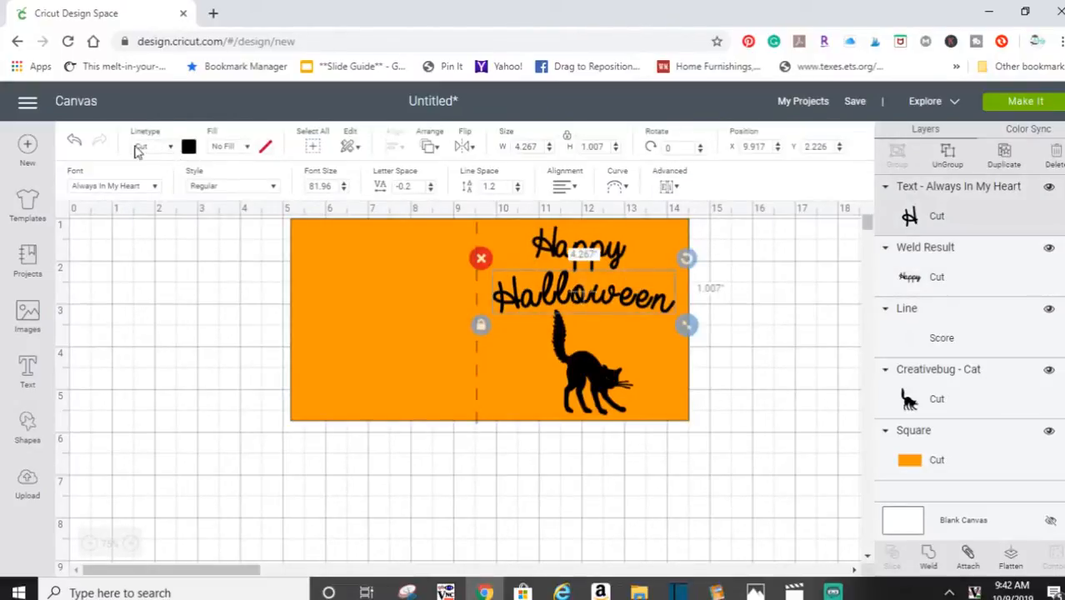
pyautogui.click(170, 147)
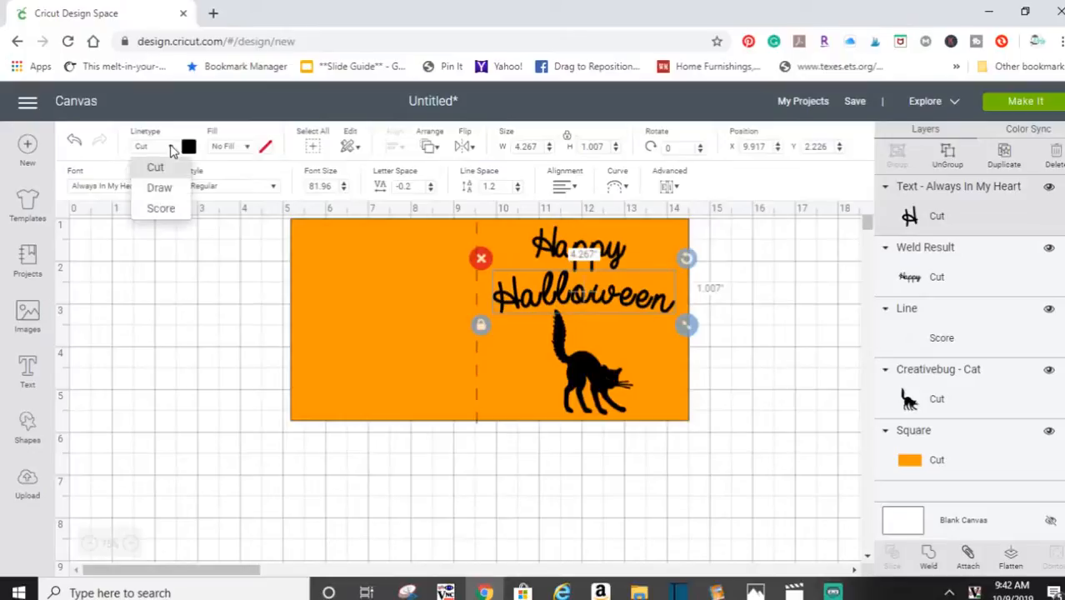
pyautogui.click(167, 187)
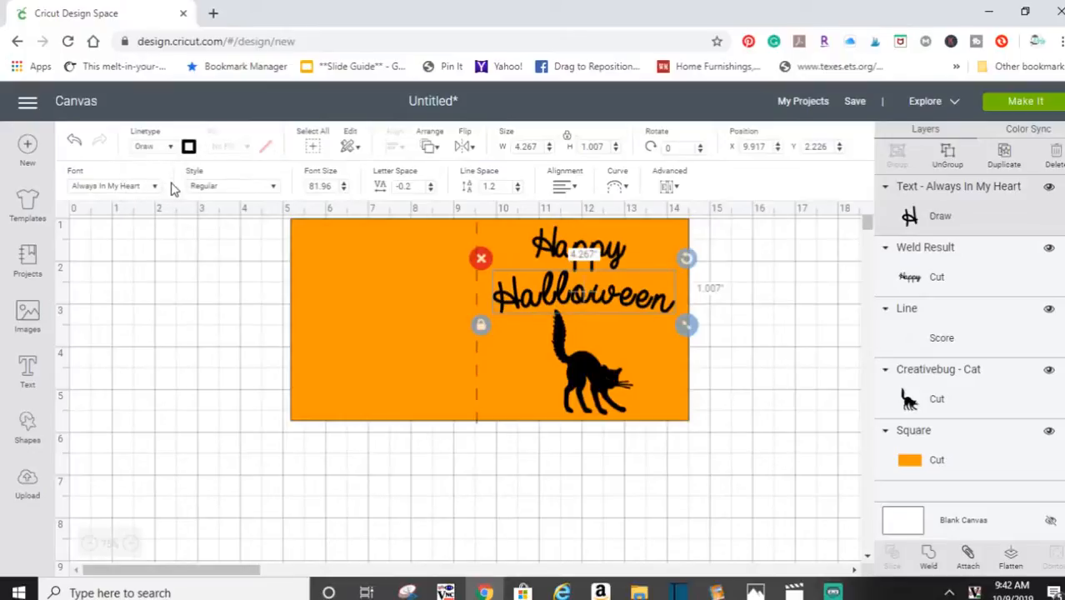
pyautogui.click(599, 258)
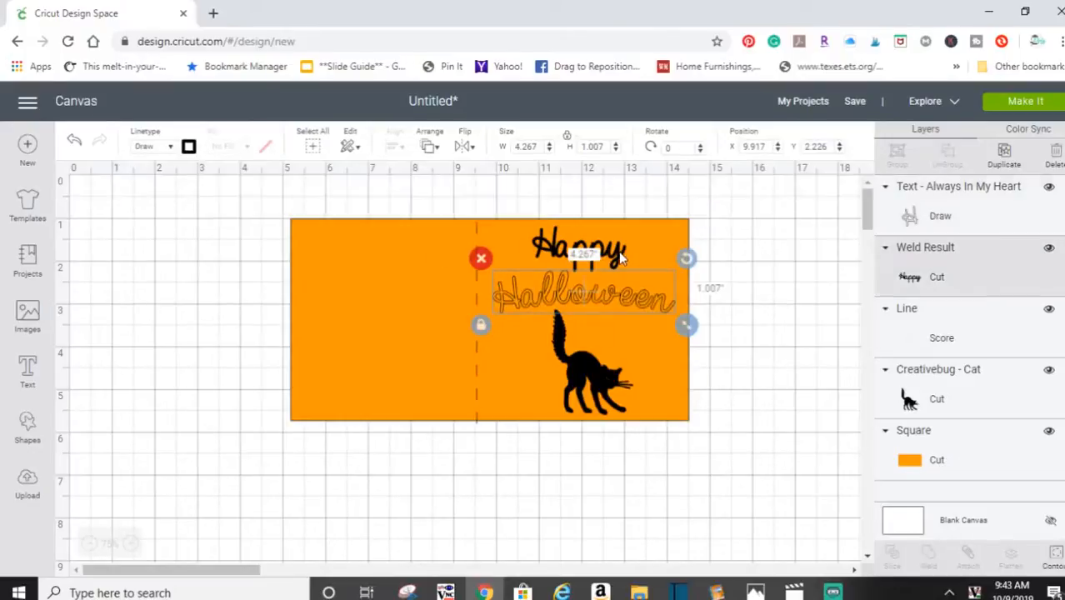
pyautogui.click(172, 147)
pyautogui.click(172, 191)
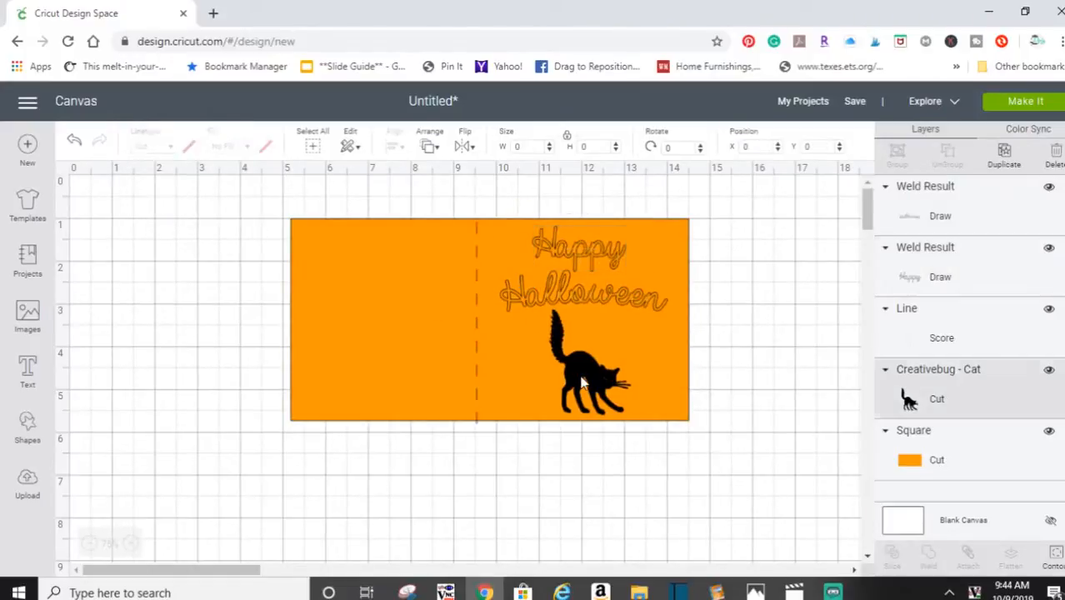
# - Fine-tune the cat's horizontal position so it sits centred beneath the Halloween text
pyautogui.moveTo(579, 376); pyautogui.dragTo(570, 375)
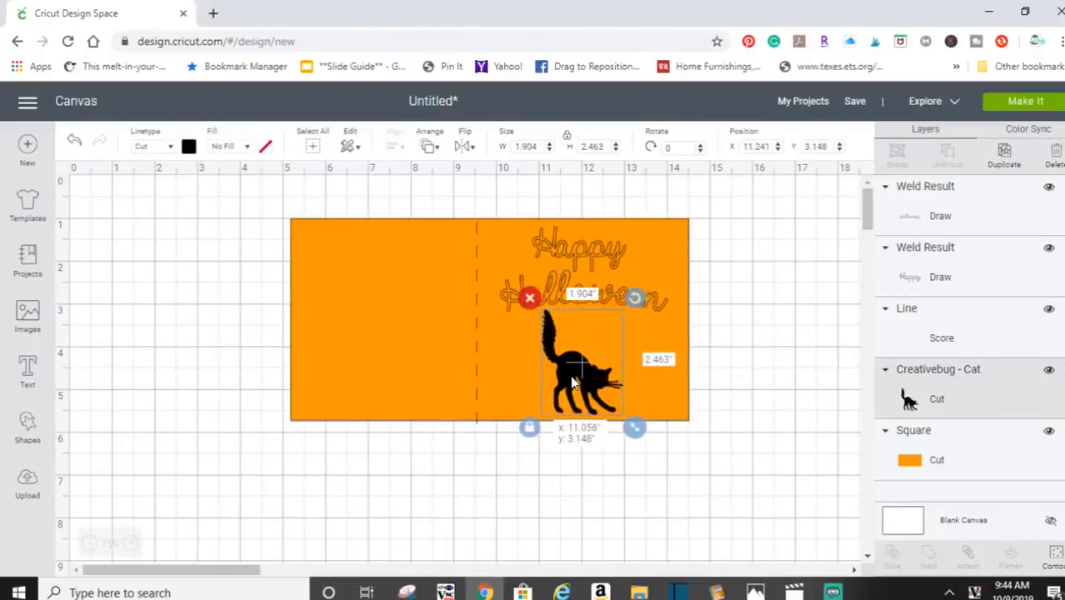
pyautogui.click(793, 287)
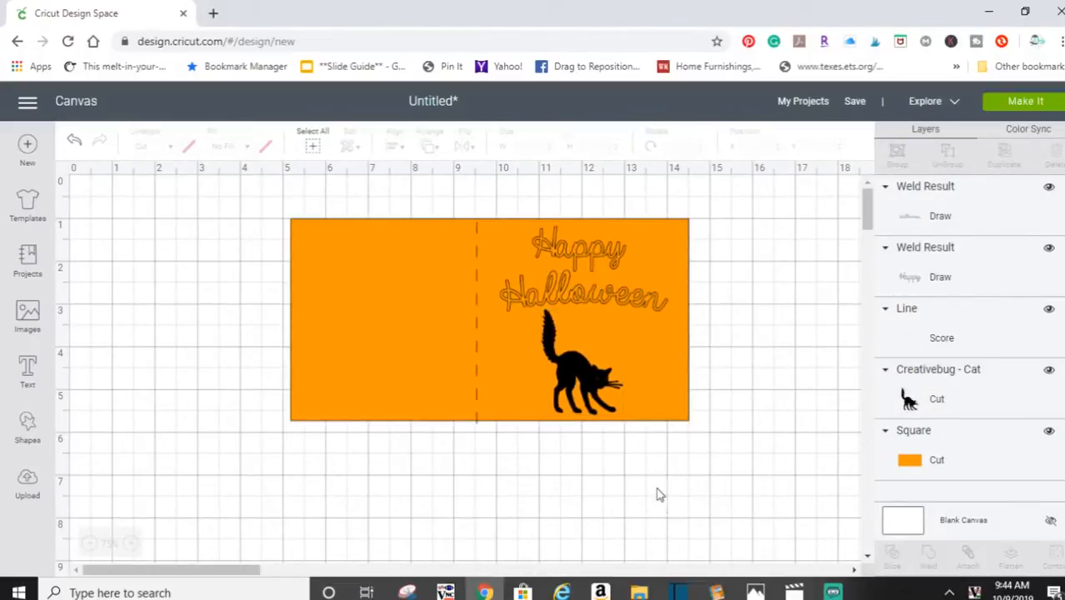
pyautogui.click(133, 544)
pyautogui.moveTo(229, 573); pyautogui.dragTo(285, 581)
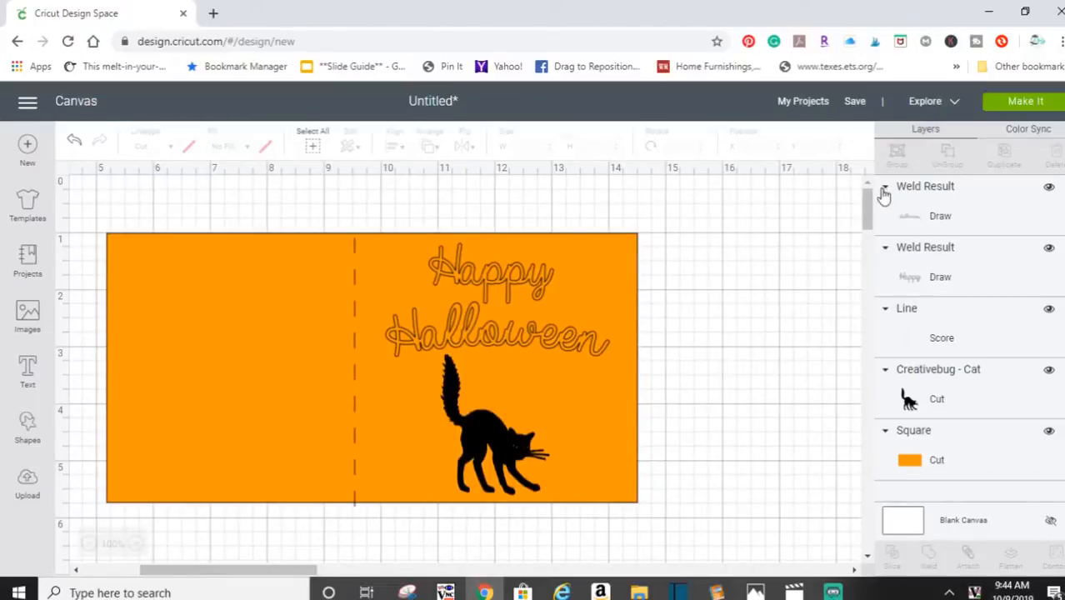
pyautogui.moveTo(870, 203); pyautogui.dragTo(873, 213)
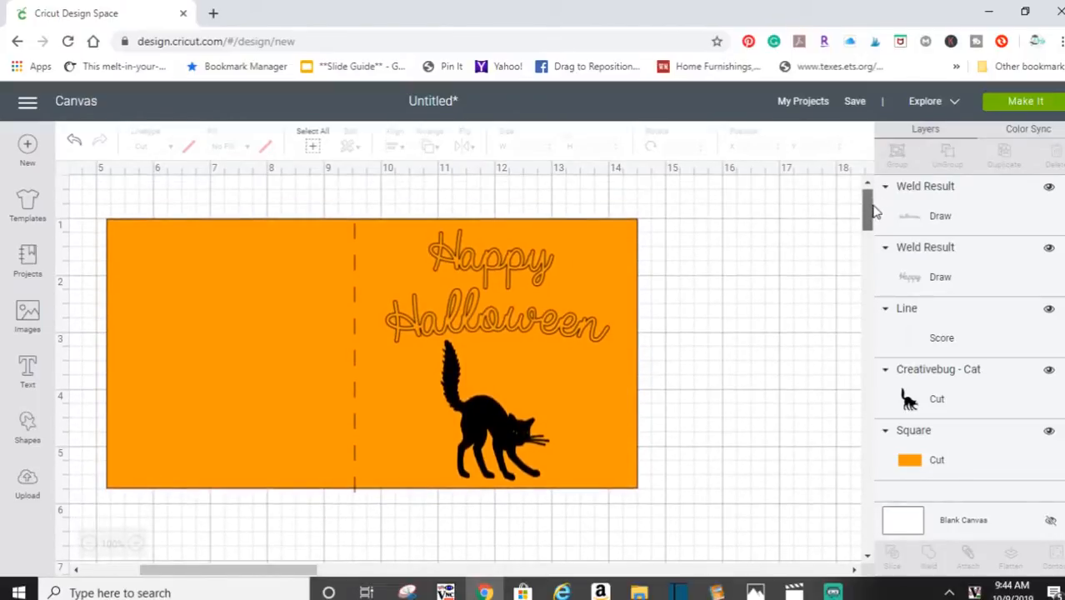
pyautogui.moveTo(492, 427); pyautogui.dragTo(498, 432)
pyautogui.click(650, 399)
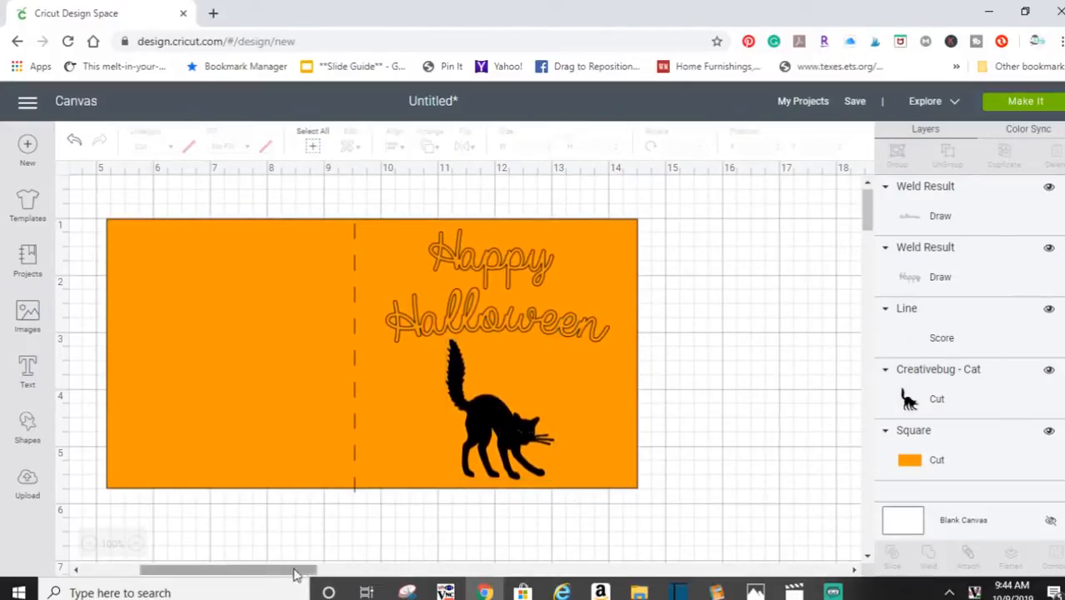
pyautogui.moveTo(295, 571)
pyautogui.mouseDown()
pyautogui.moveTo(310, 571)
pyautogui.moveTo(247, 567)
pyautogui.moveTo(283, 570)
pyautogui.mouseUp()
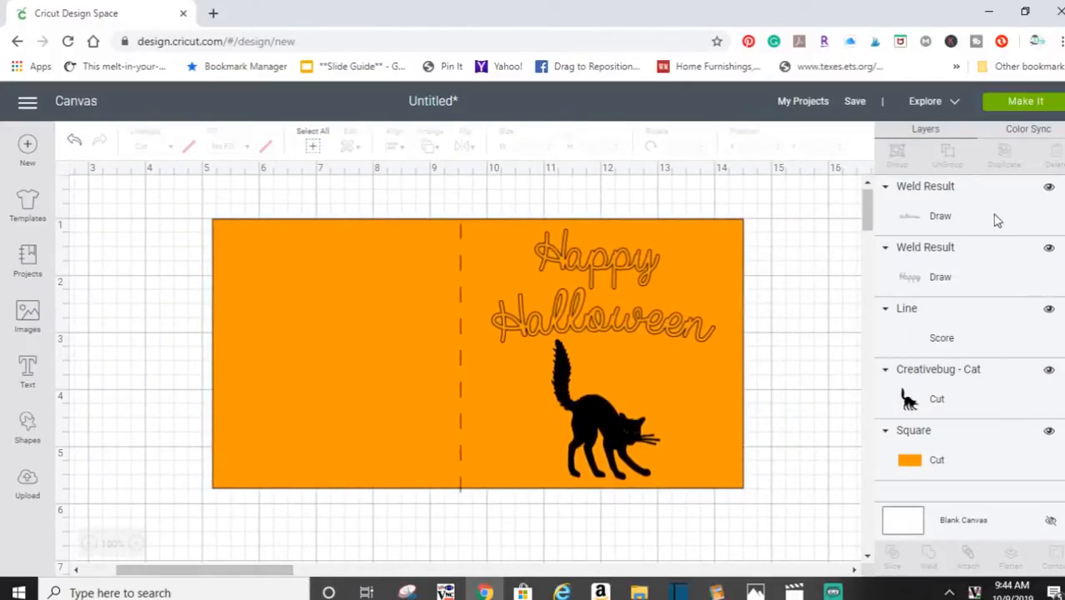
pyautogui.moveTo(870, 204); pyautogui.dragTo(870, 215)
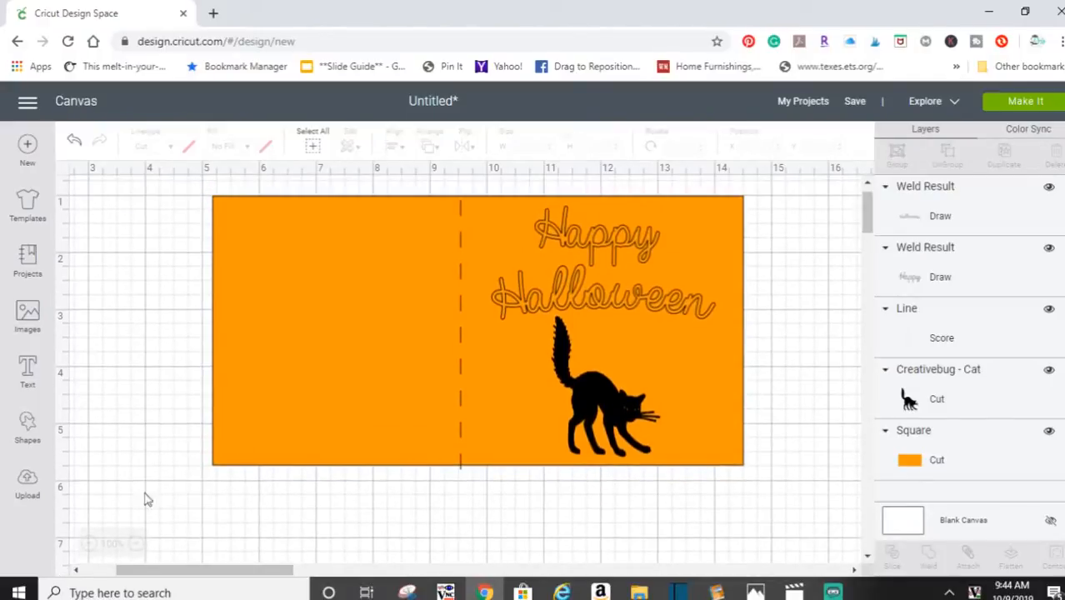
# - Check which layers hold the Halloween text, Happy text and orange square, hiding and reshowing each of the two texts
pyautogui.click(919, 221)
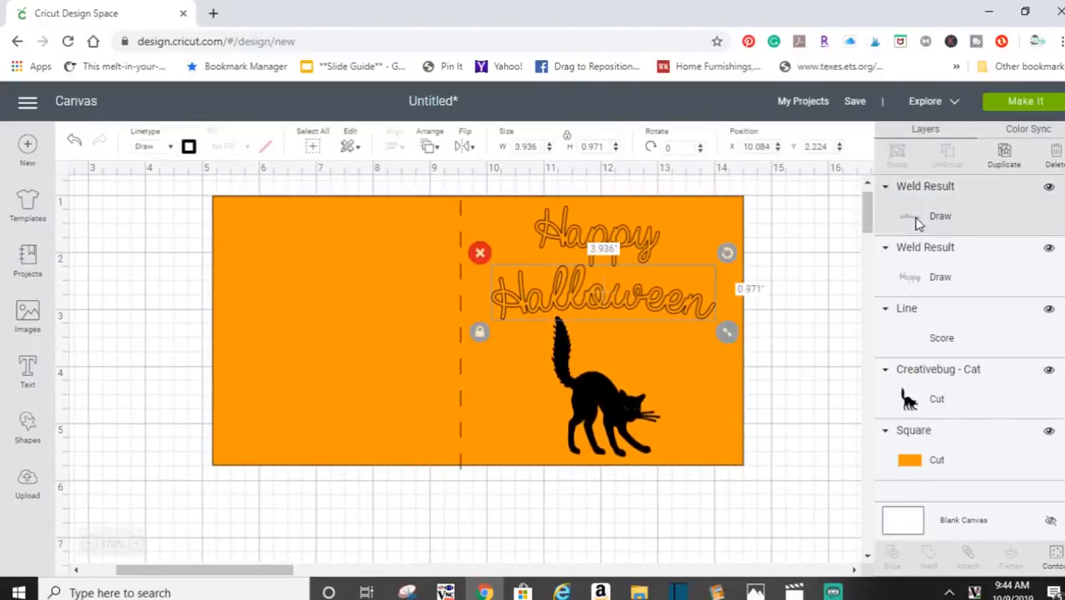
pyautogui.click(1049, 190)
pyautogui.click(1048, 192)
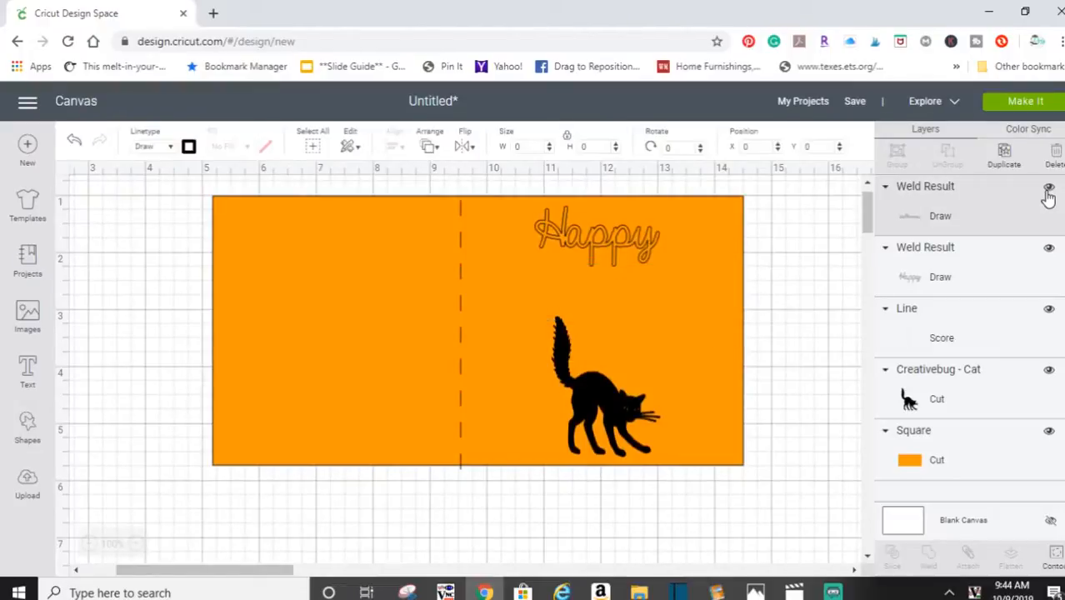
pyautogui.click(940, 279)
pyautogui.click(1050, 252)
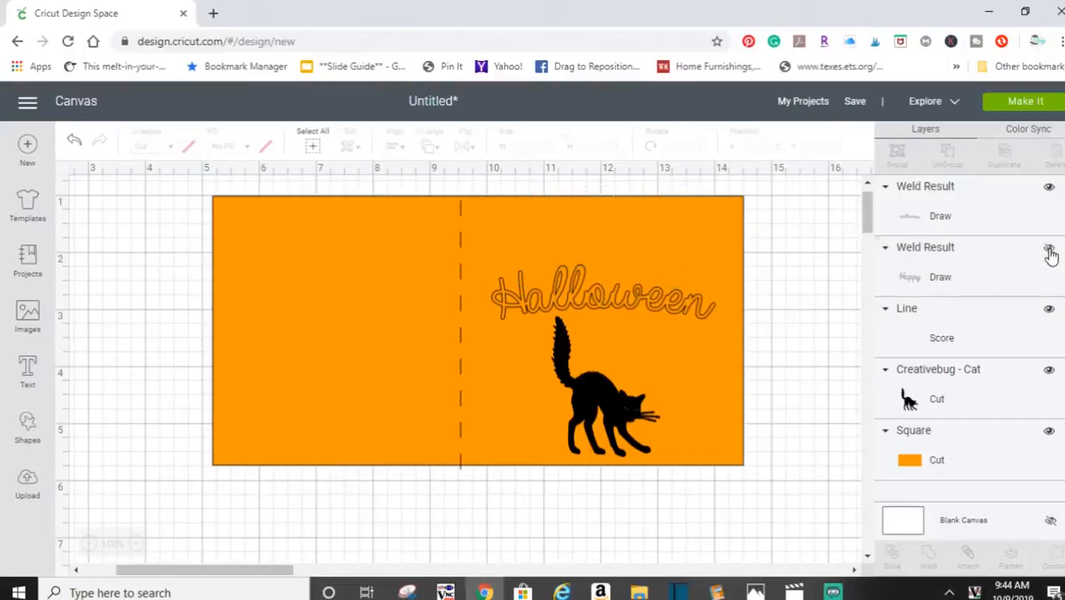
pyautogui.click(1049, 252)
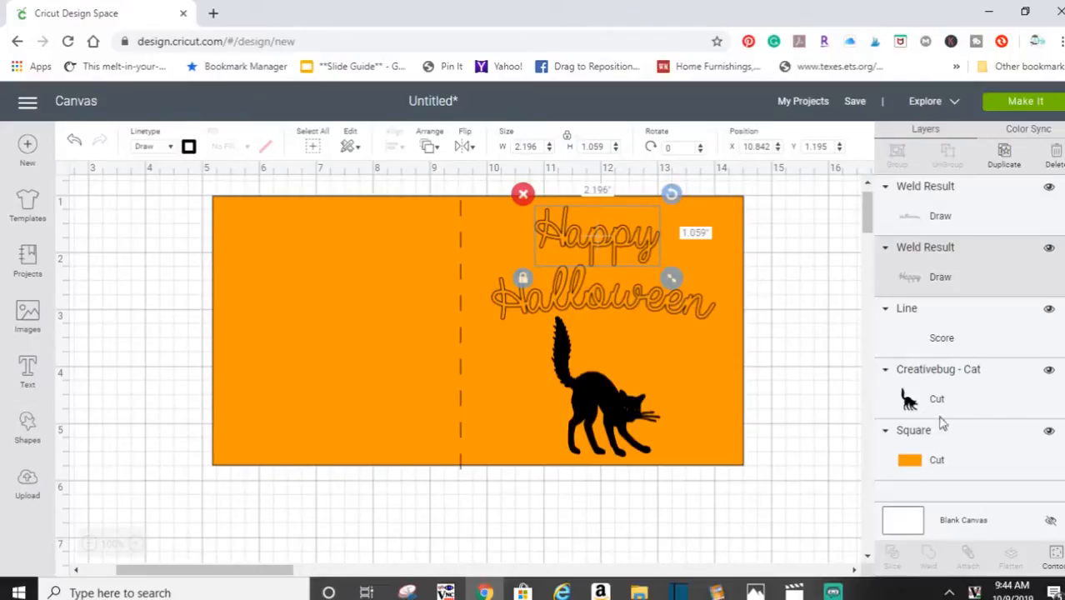
pyautogui.click(921, 460)
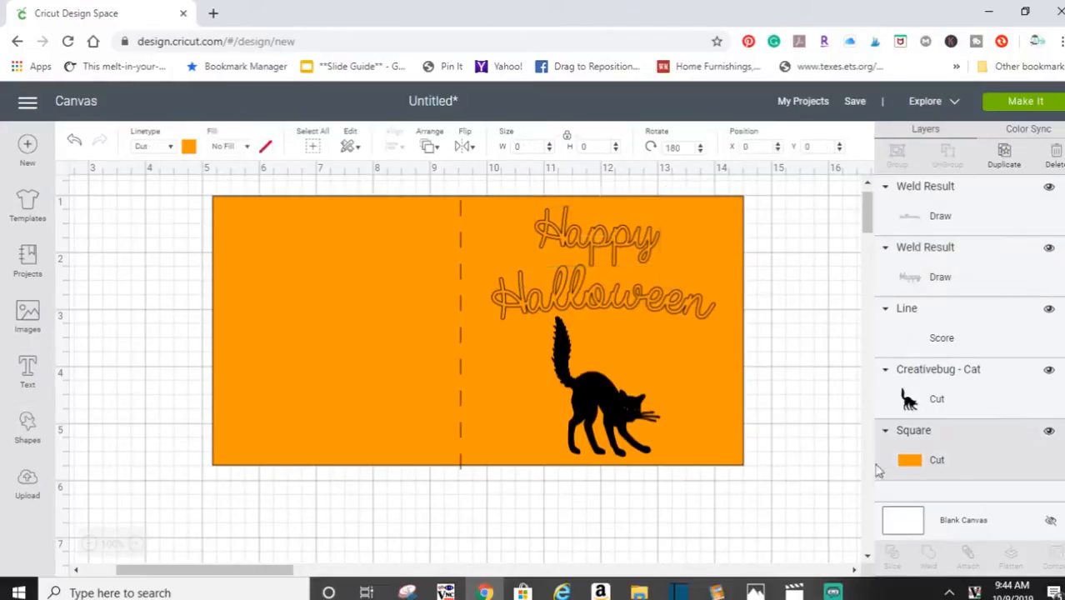
pyautogui.click(735, 473)
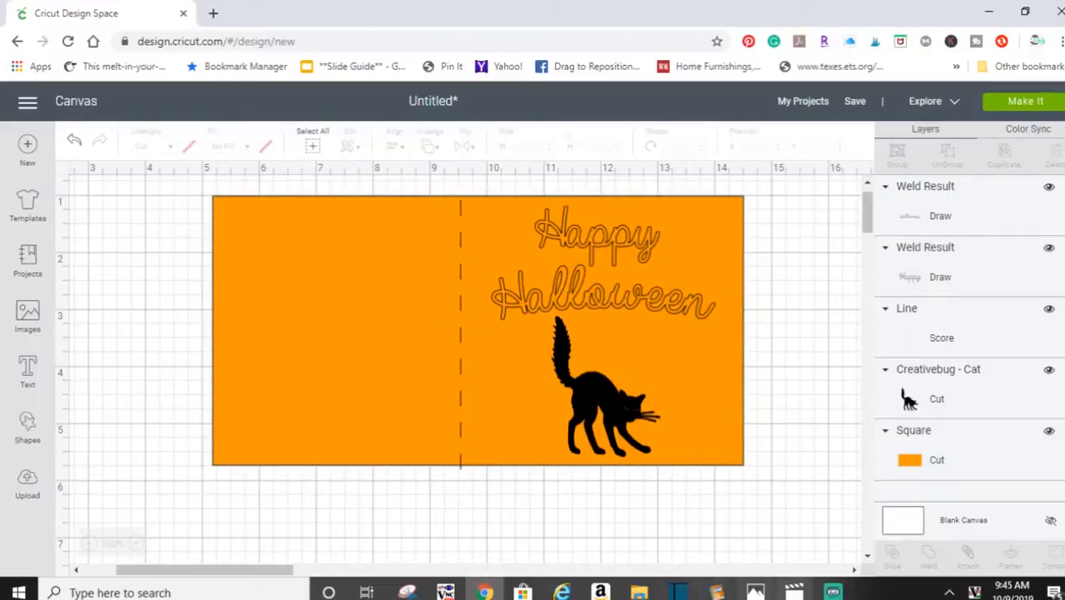